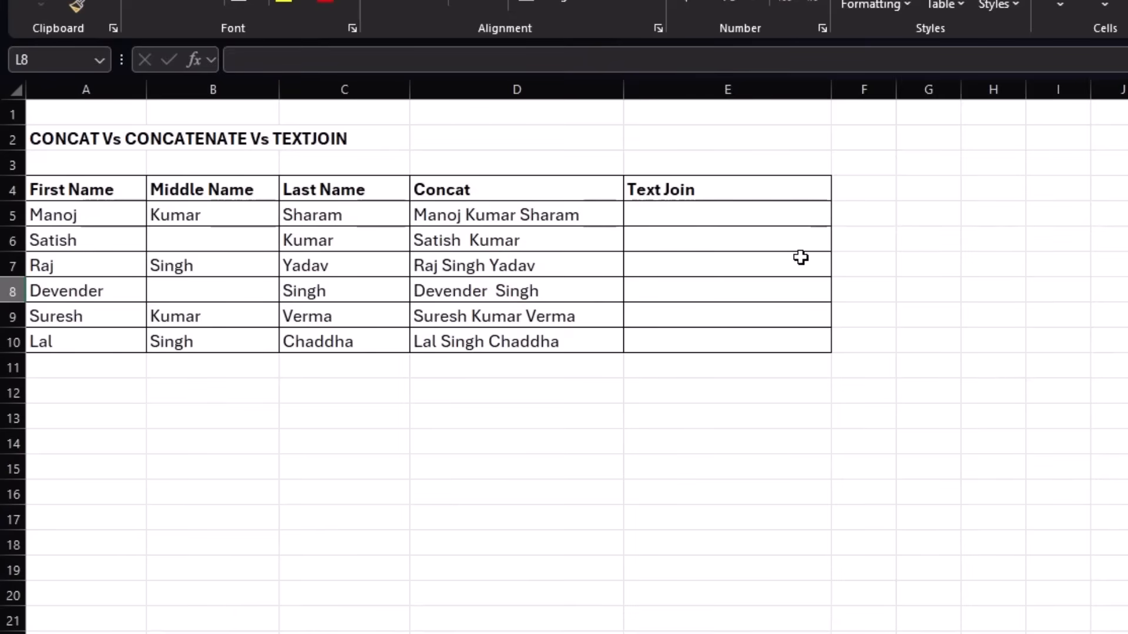
Clear the existing results from the Concat column, cells D5:D10.
left_click_drag(579, 214, 571, 329)
key("Delete")
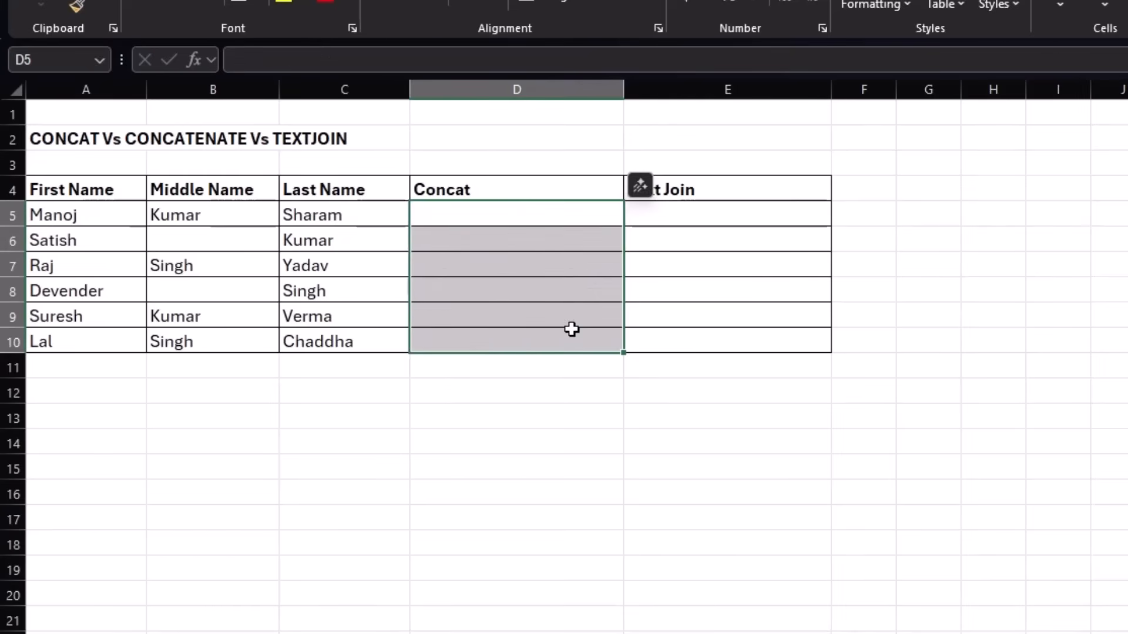
left_click(115, 212)
left_click(166, 217)
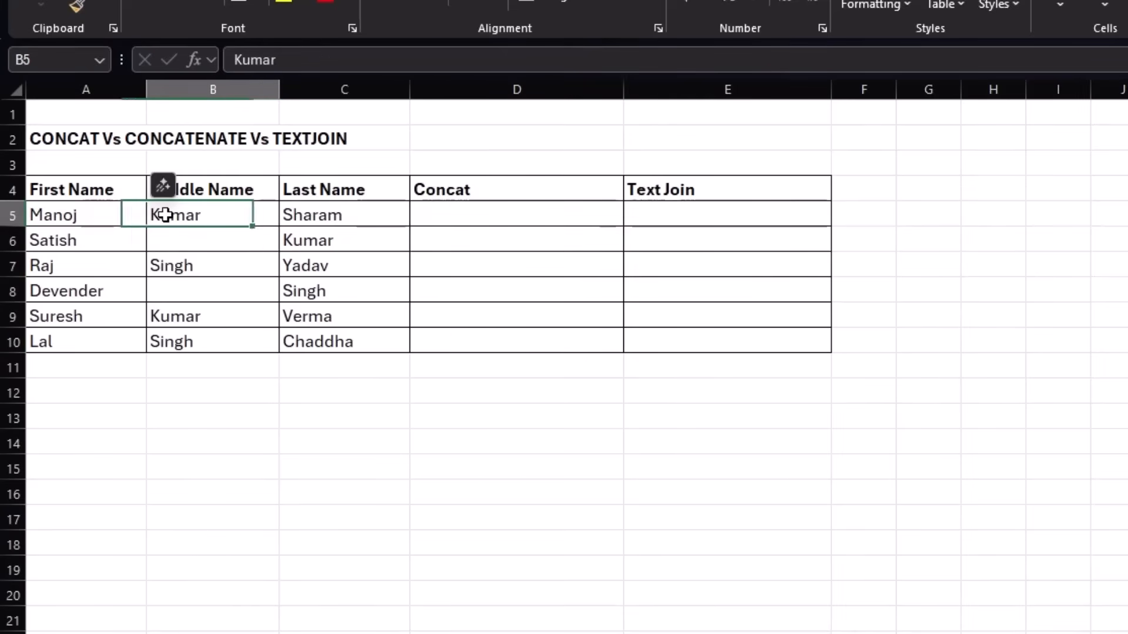
left_click(317, 219)
Start a CONCAT formula in D5 with the first, middle and last name cells A5, B5 and C5 as arguments.
left_click(480, 219)
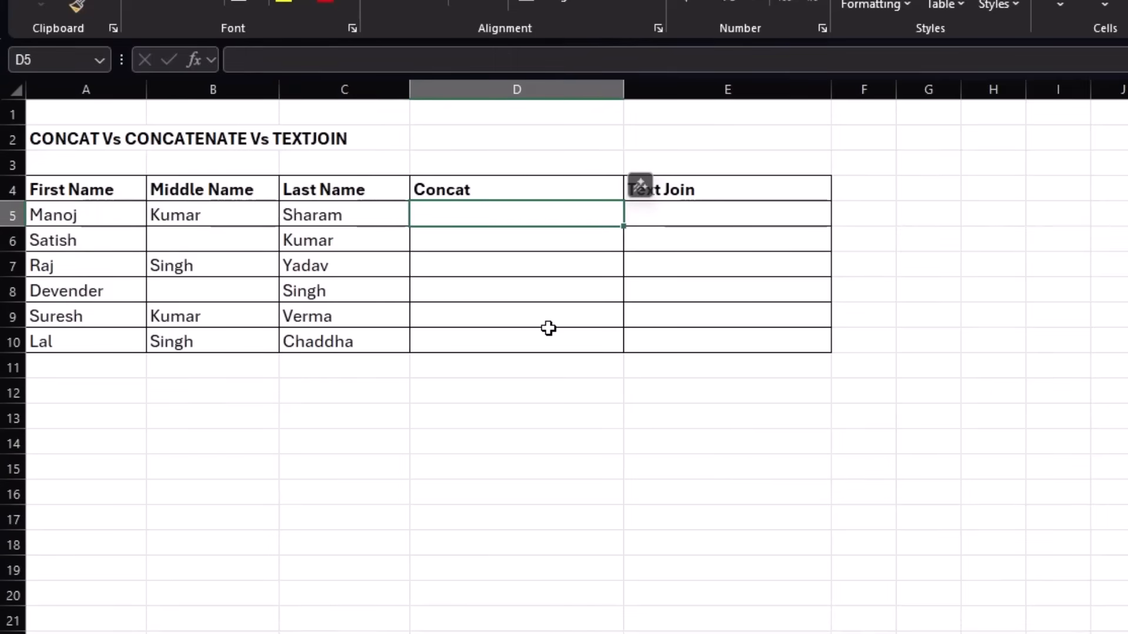
type("=")
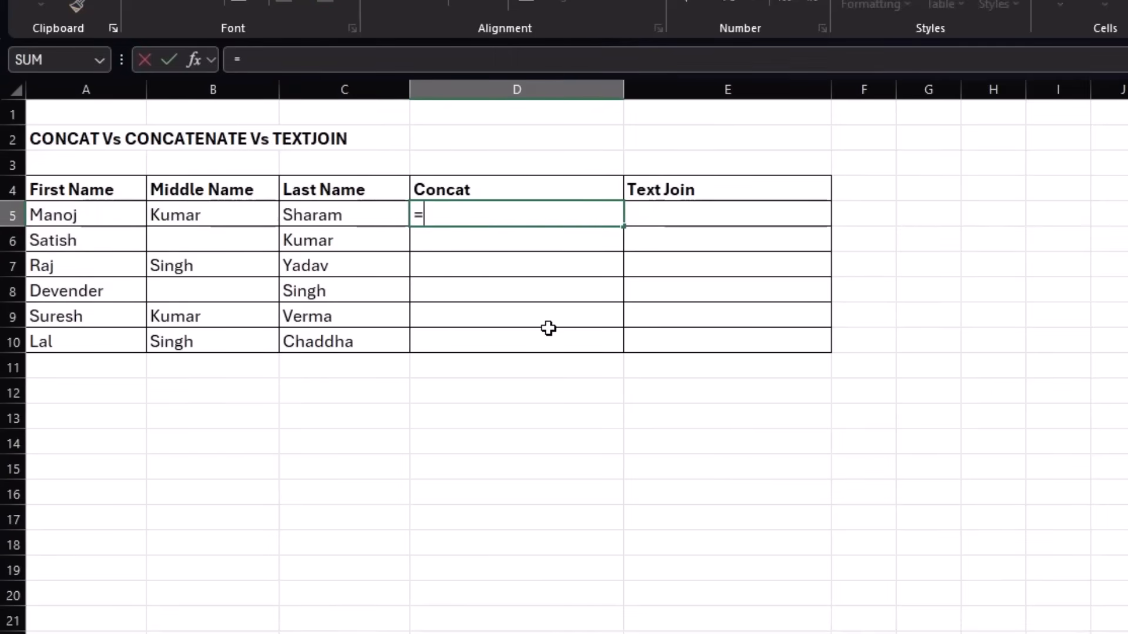
type("CONCAT")
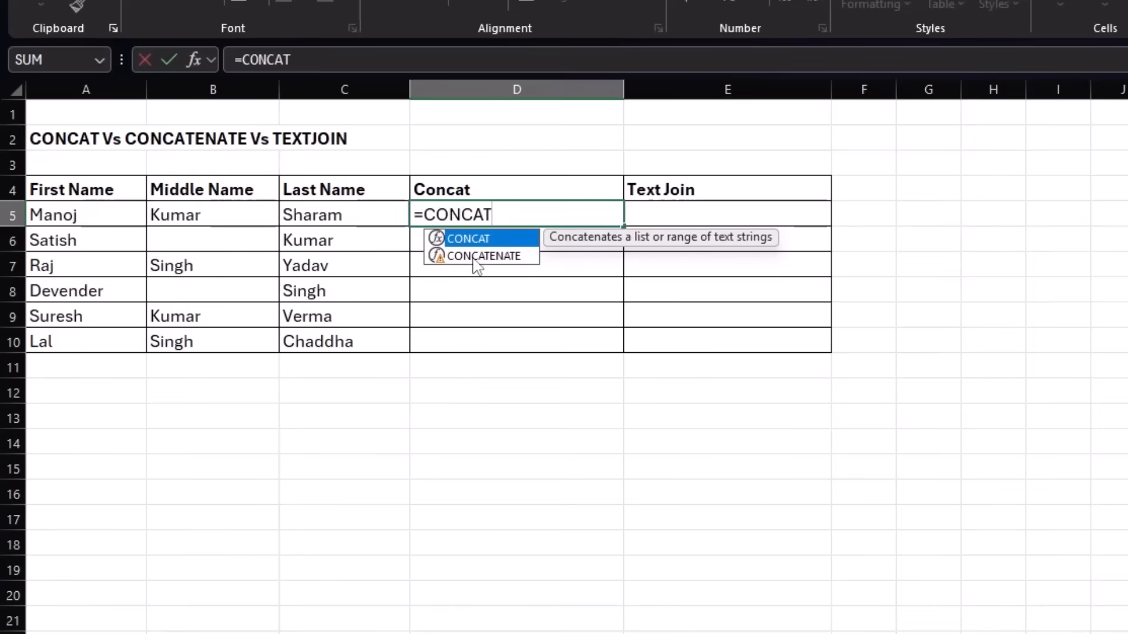
type("(")
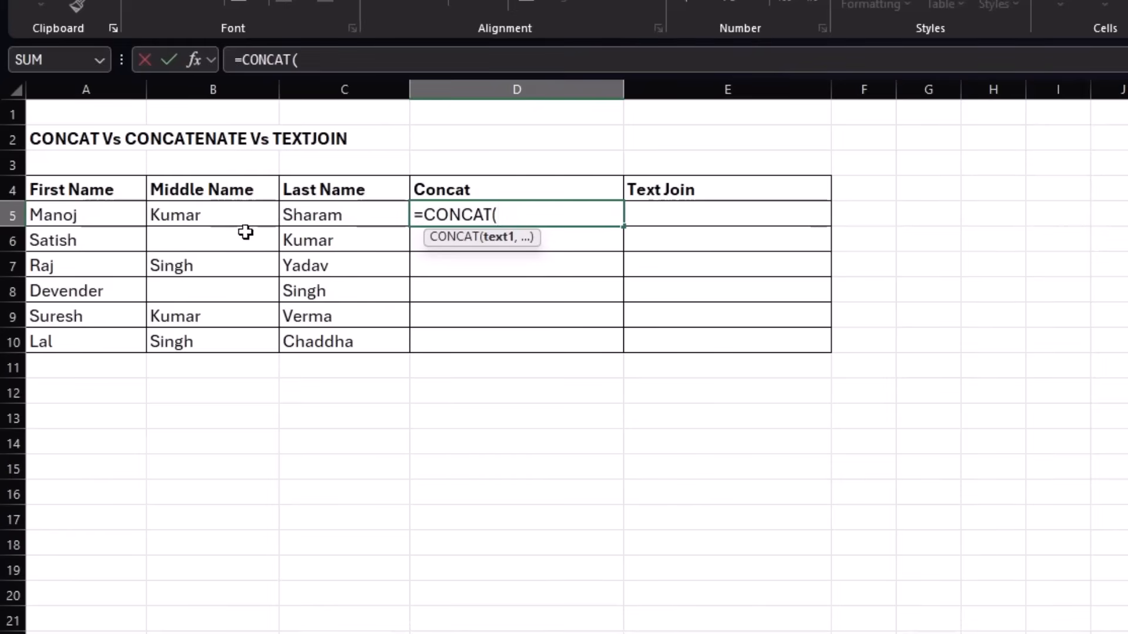
left_click(80, 214)
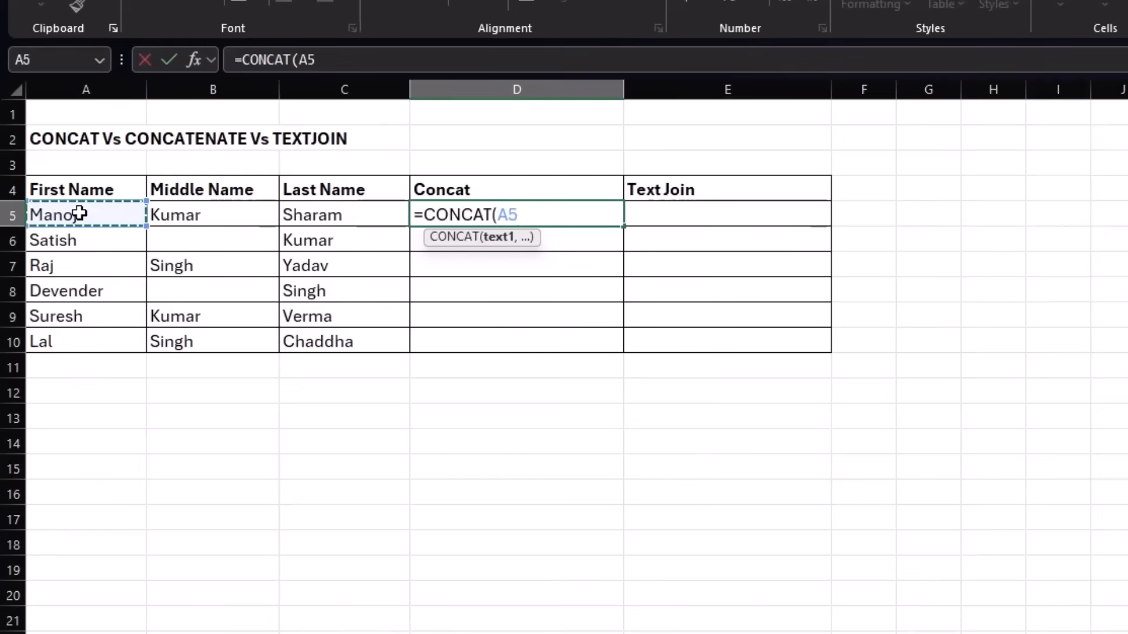
type(",")
left_click(156, 214)
type(",")
left_click(344, 222)
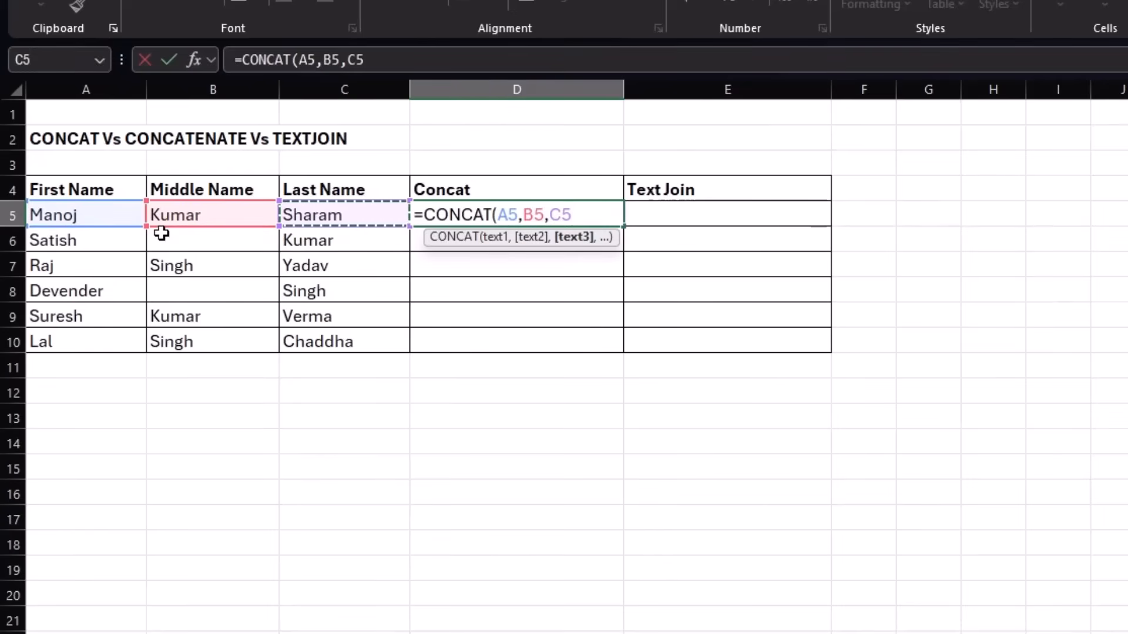
Add a space separator between each name in the D5 formula and enter it as =CONCAT(A5," ",B5," ",C5).
left_click(522, 215)
type(",\" \"")
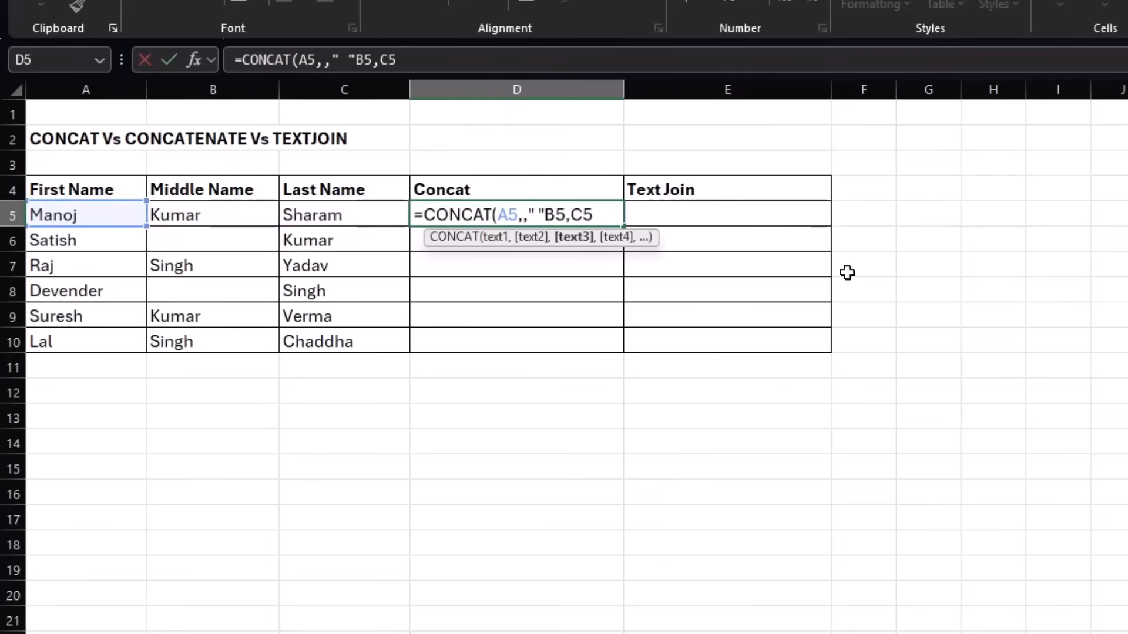
key("BackSpace")
key("BackSpace")
key("BackSpace")
key("BackSpace")
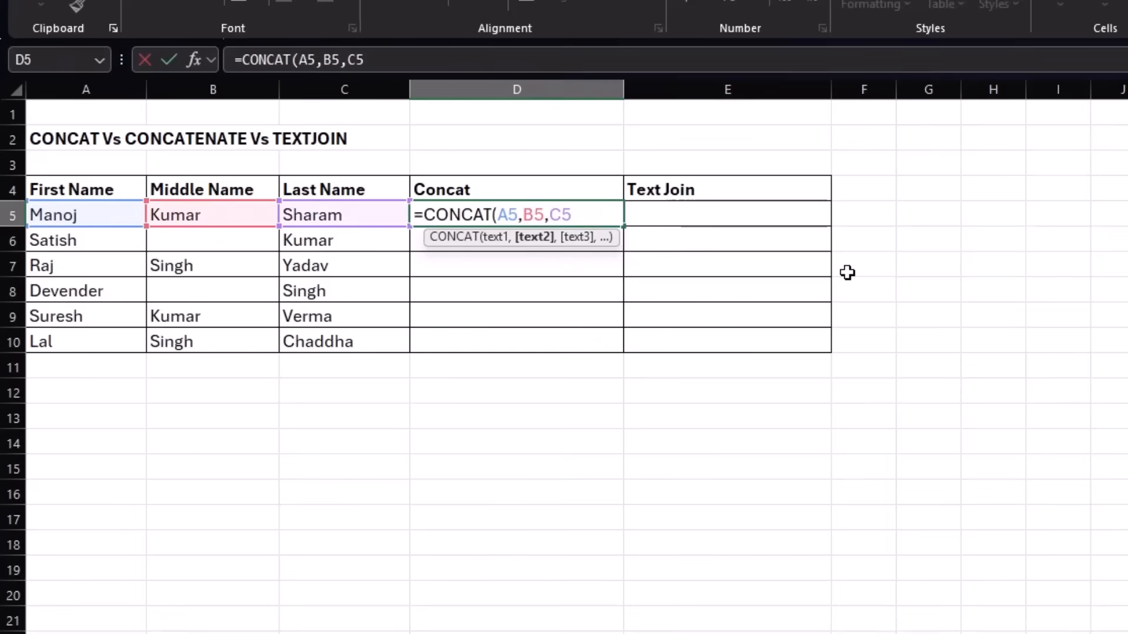
type("\" \",")
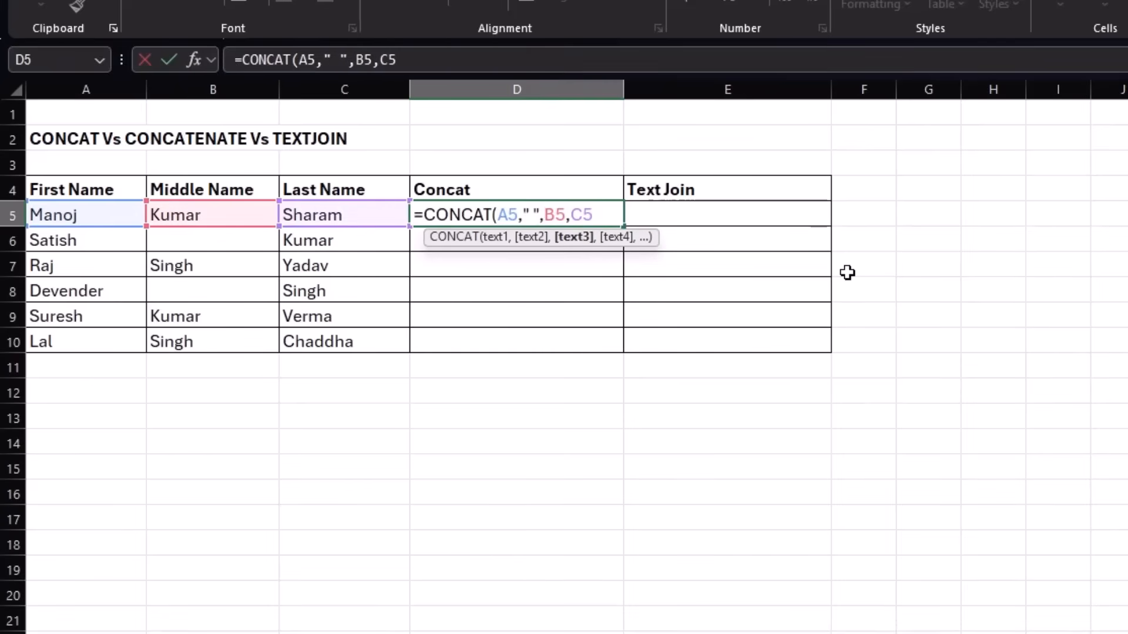
left_click(571, 215)
type("\" \"")
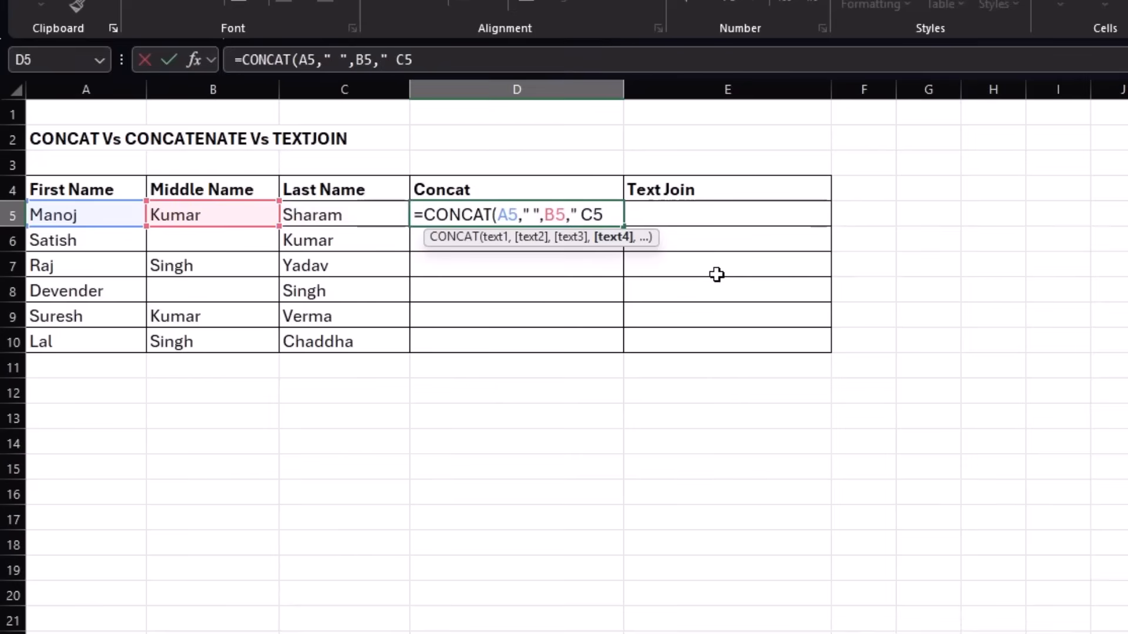
type(",")
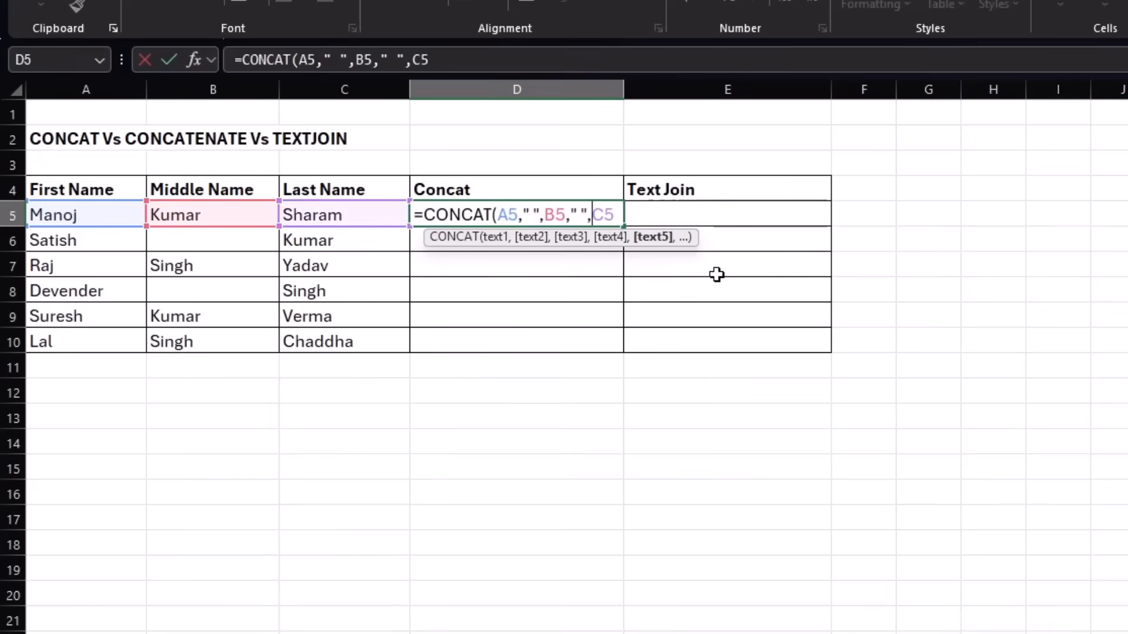
key("Return")
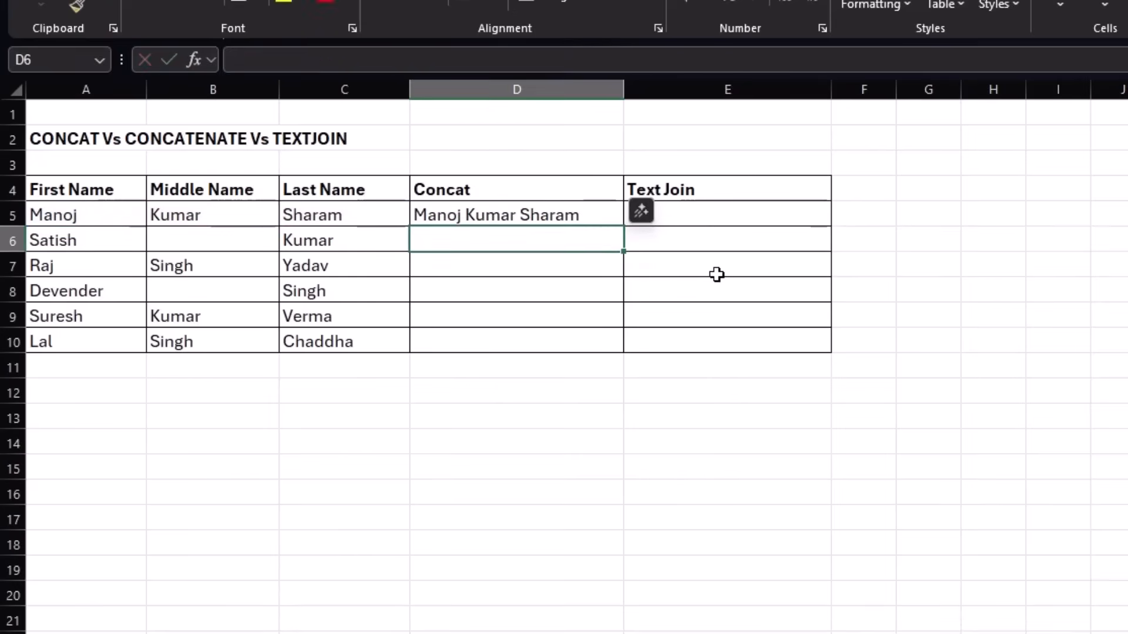
Fill the CONCAT formula from D5 down to D10 and check the rows with an empty middle name.
left_click(505, 209)
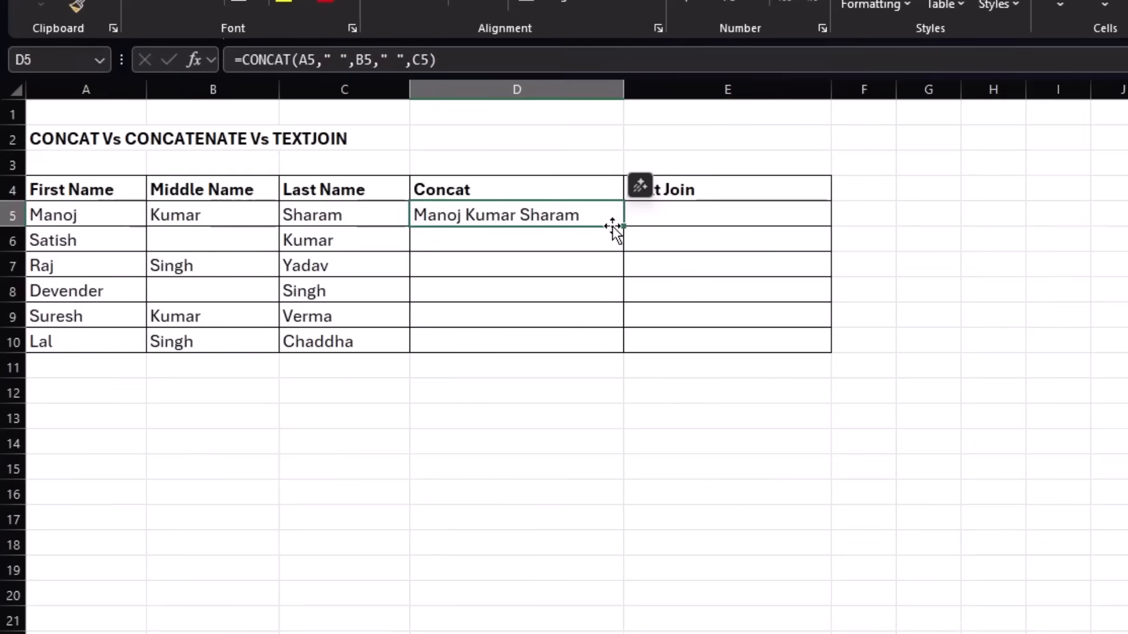
left_click_drag(621, 227, 615, 344)
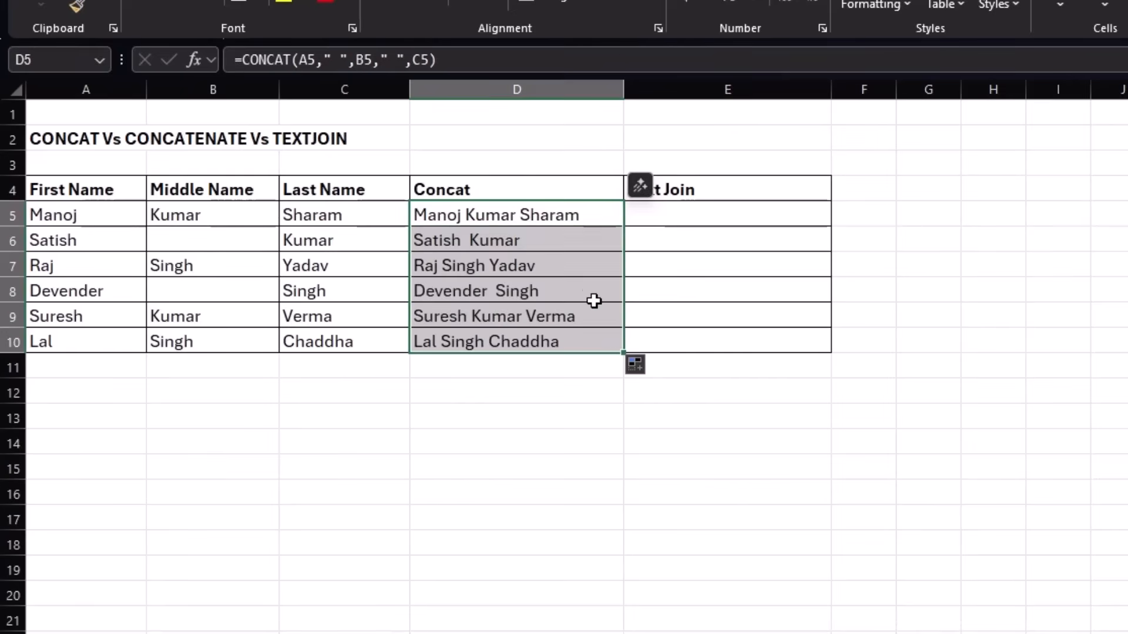
left_click(162, 243)
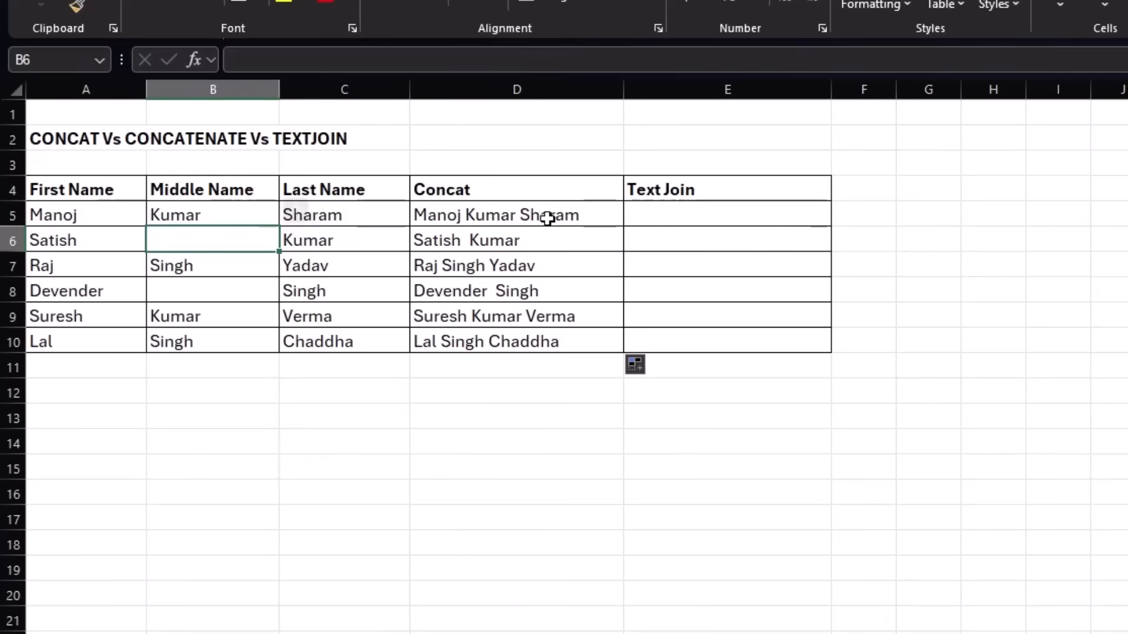
left_click_drag(547, 217, 547, 259)
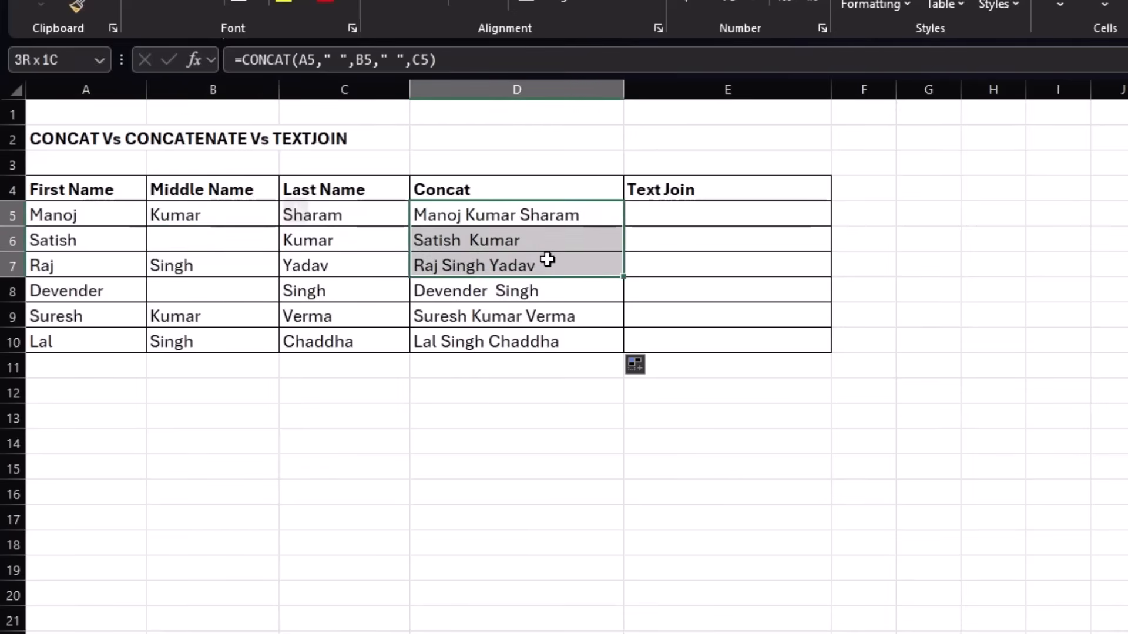
Enter =TEXTJOIN(" ",TRUE,A5:C5) in E5 to join the name parts with spaces while ignoring empty cells.
left_click(681, 219)
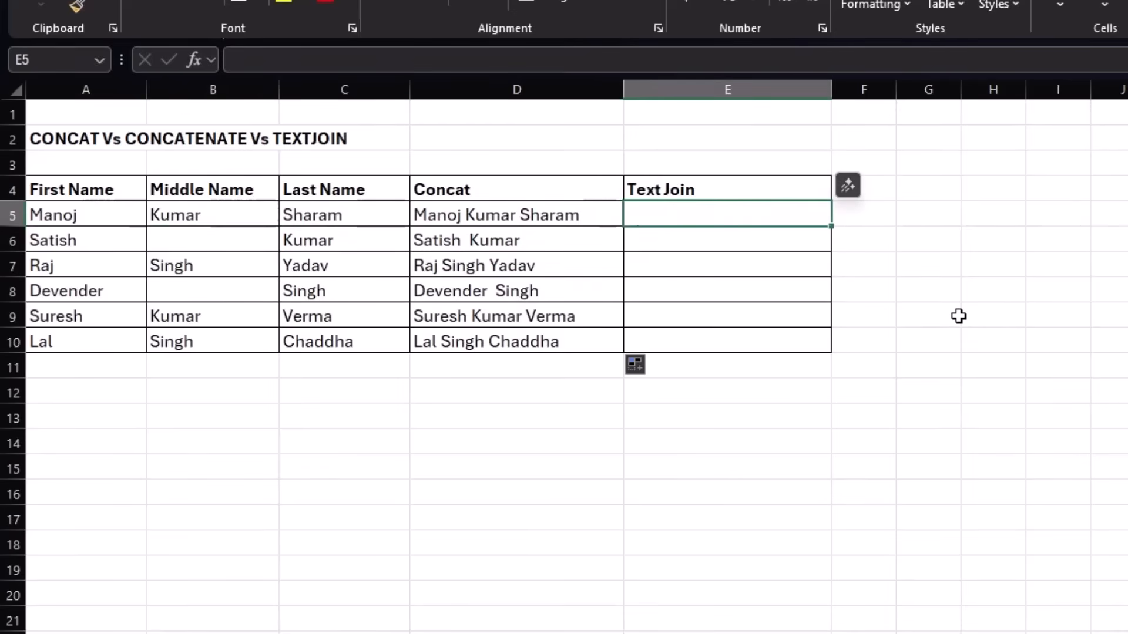
type("=TEXTJOIN(")
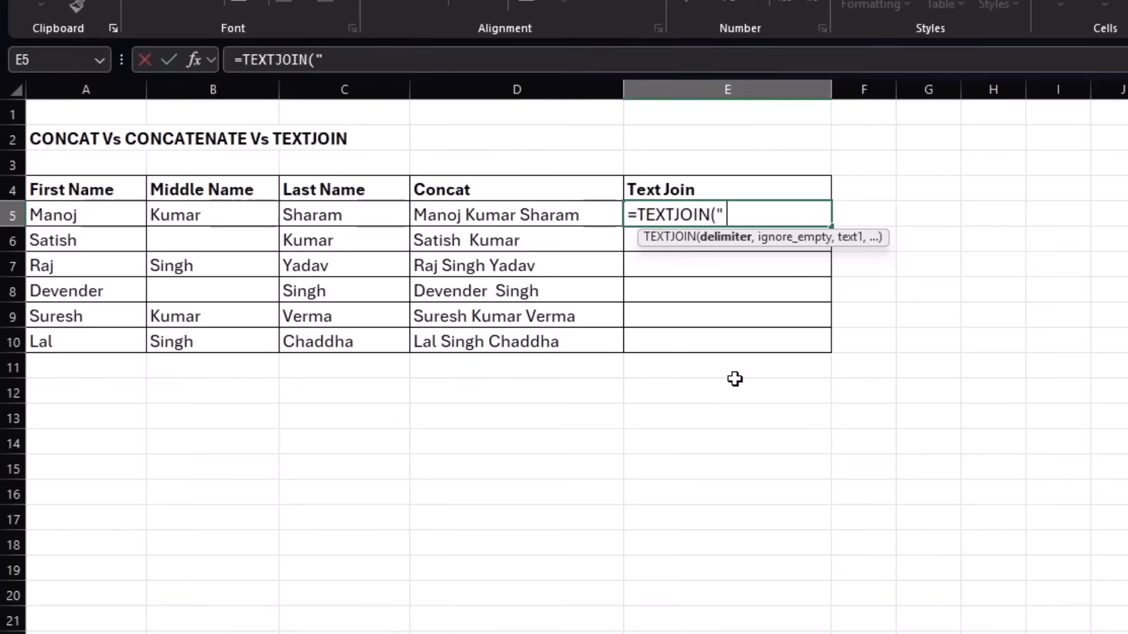
type("\" \",")
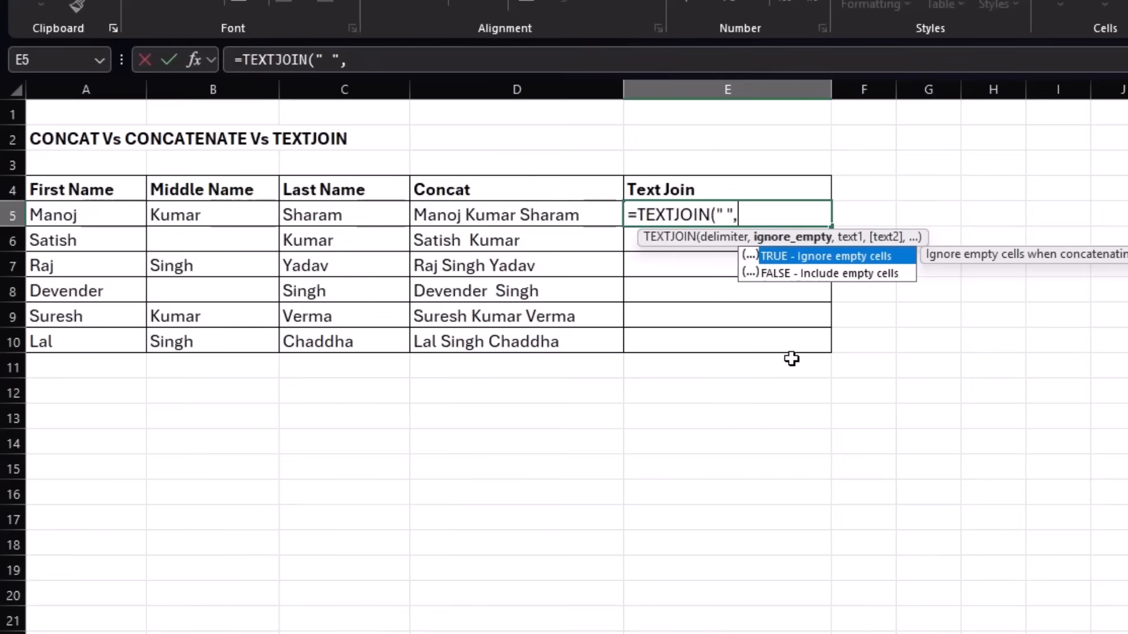
key("Tab")
type(",")
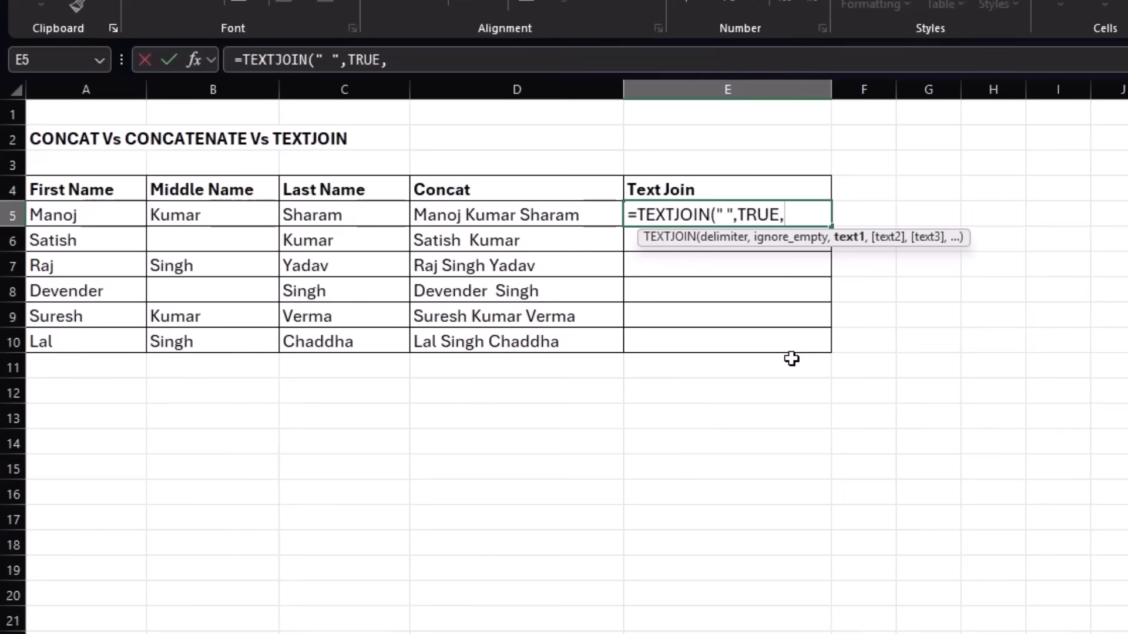
left_click(75, 215)
left_click_drag(75, 215, 364, 217)
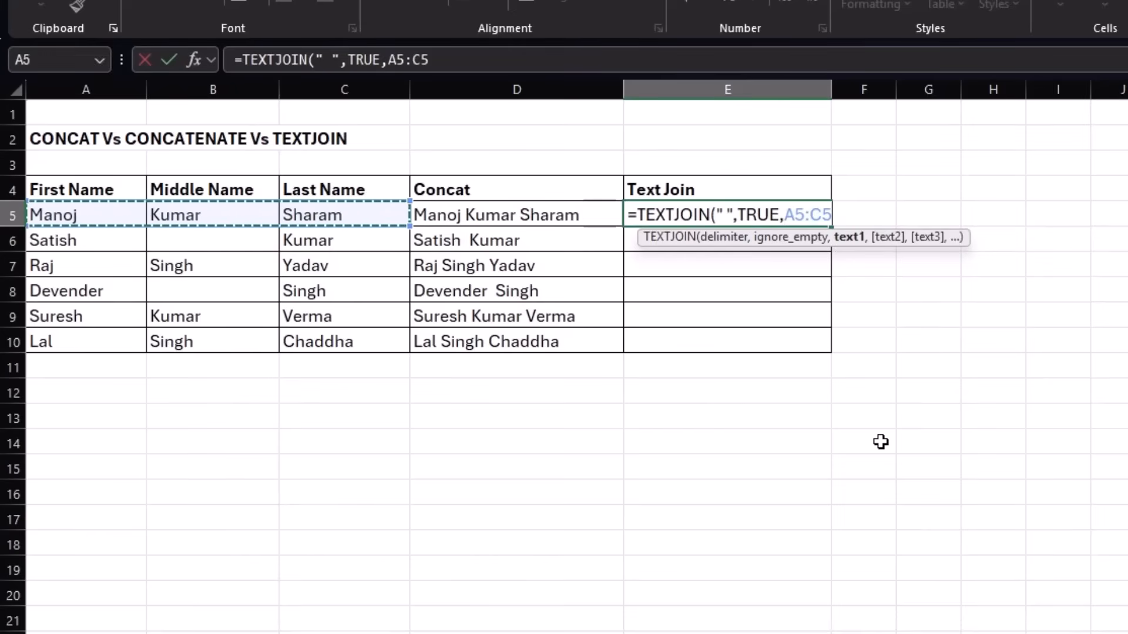
type(")")
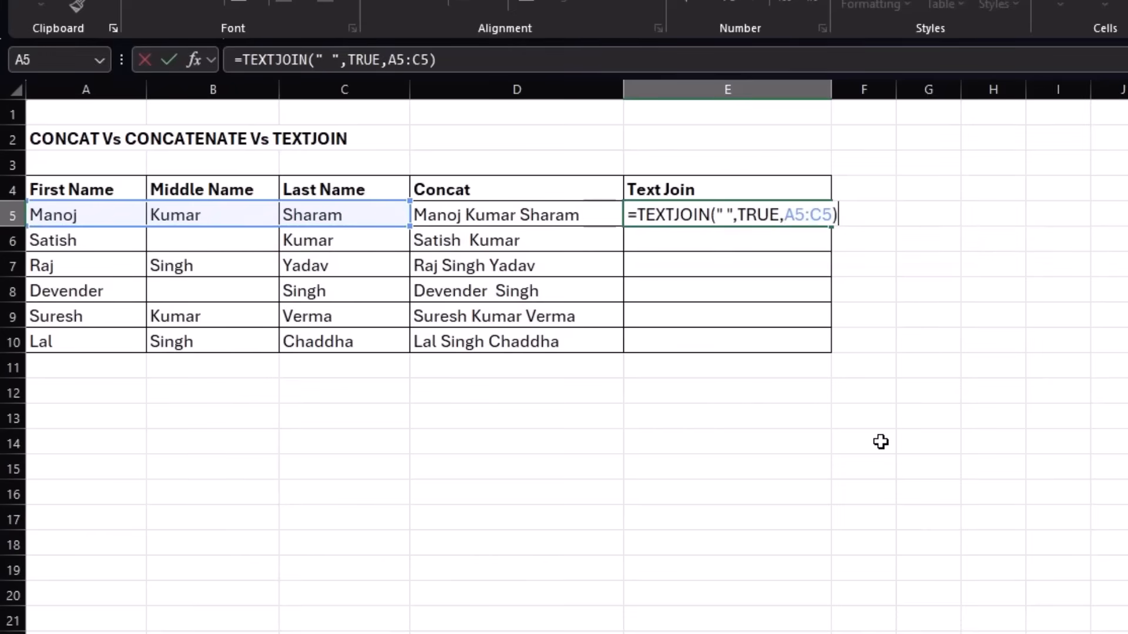
key("Return")
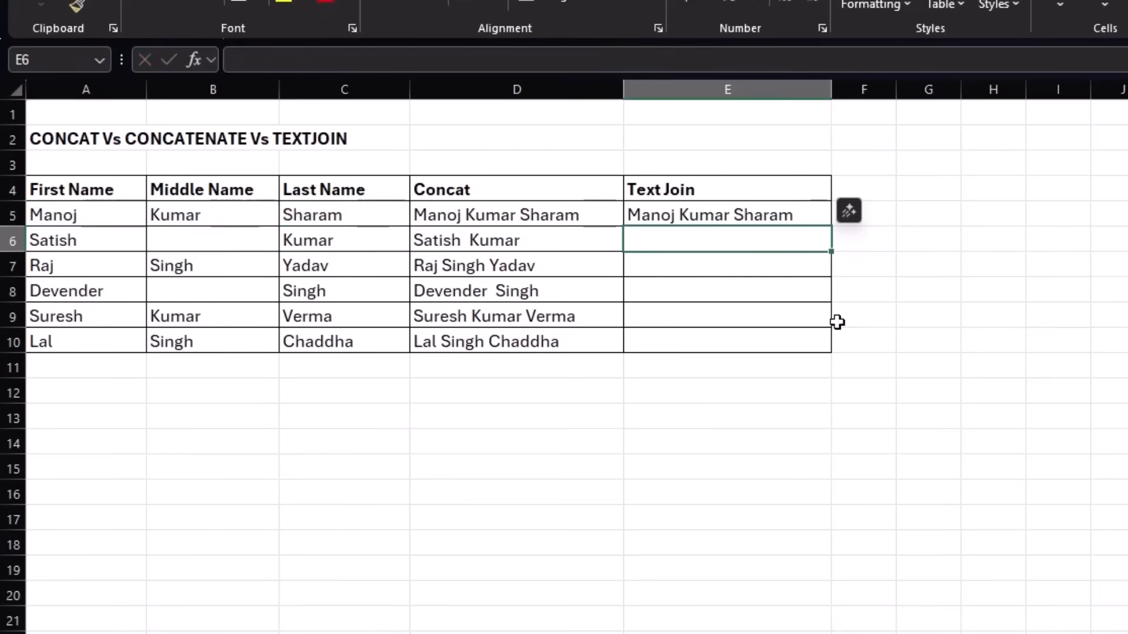
Fill the TEXTJOIN formula from E5 down to E10 and compare the results with the Concat column.
left_click(776, 218)
left_click_drag(832, 226, 831, 353)
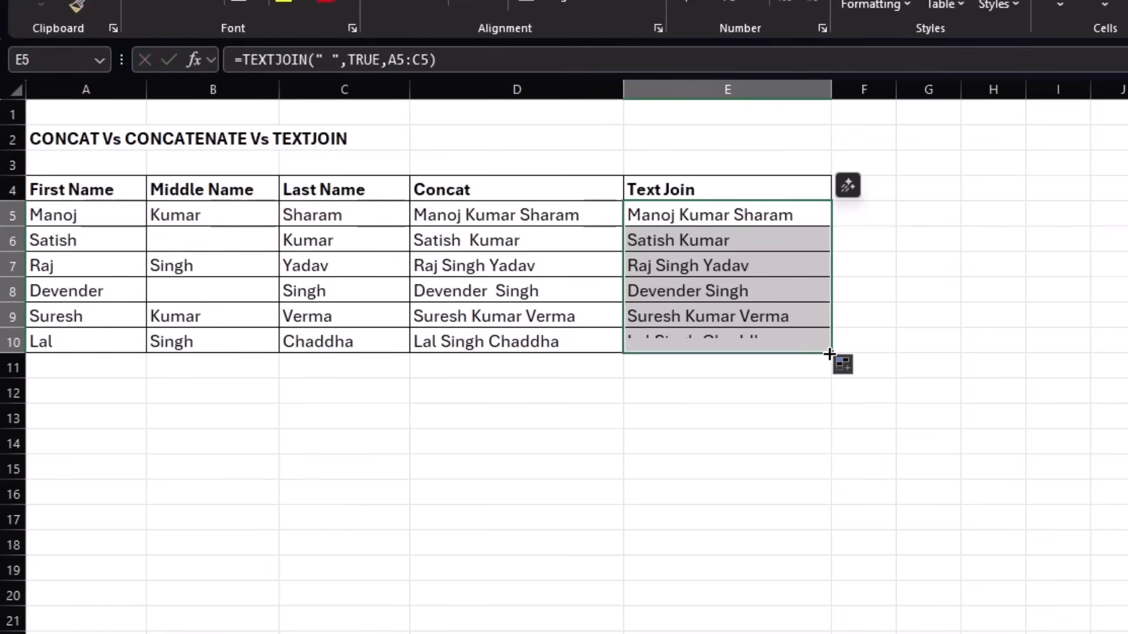
left_click(630, 296)
left_click(621, 294)
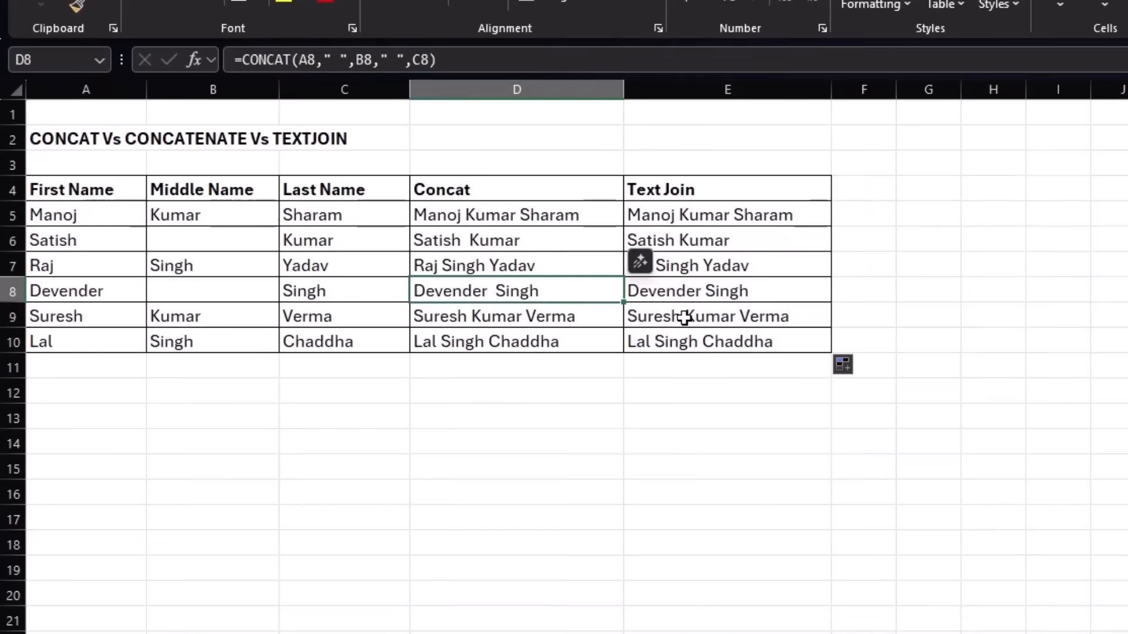
left_click(705, 316)
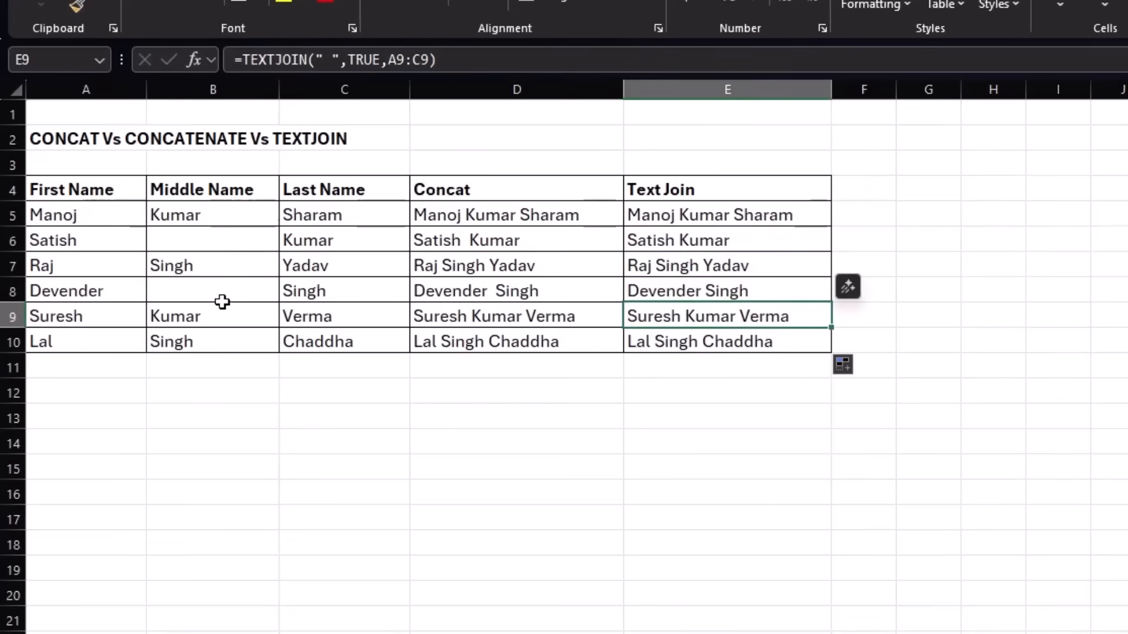
Enter =TEXTJOIN(", ",TRUE,A5:A10) in B12 to join the first names into one comma-separated list.
left_click(202, 385)
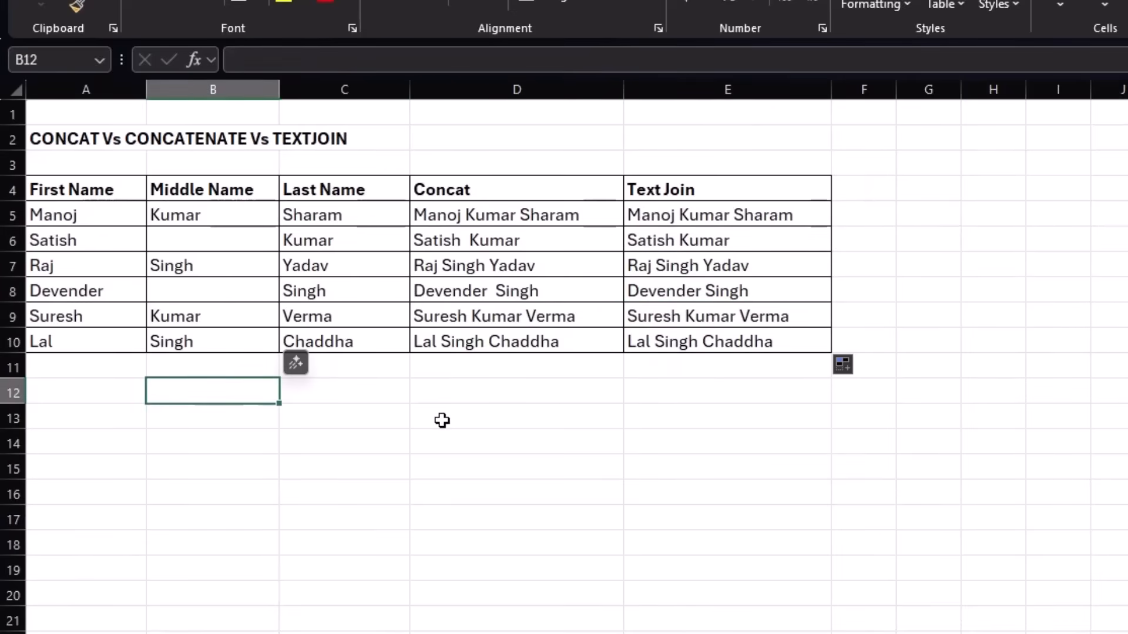
type("=TEXTJ")
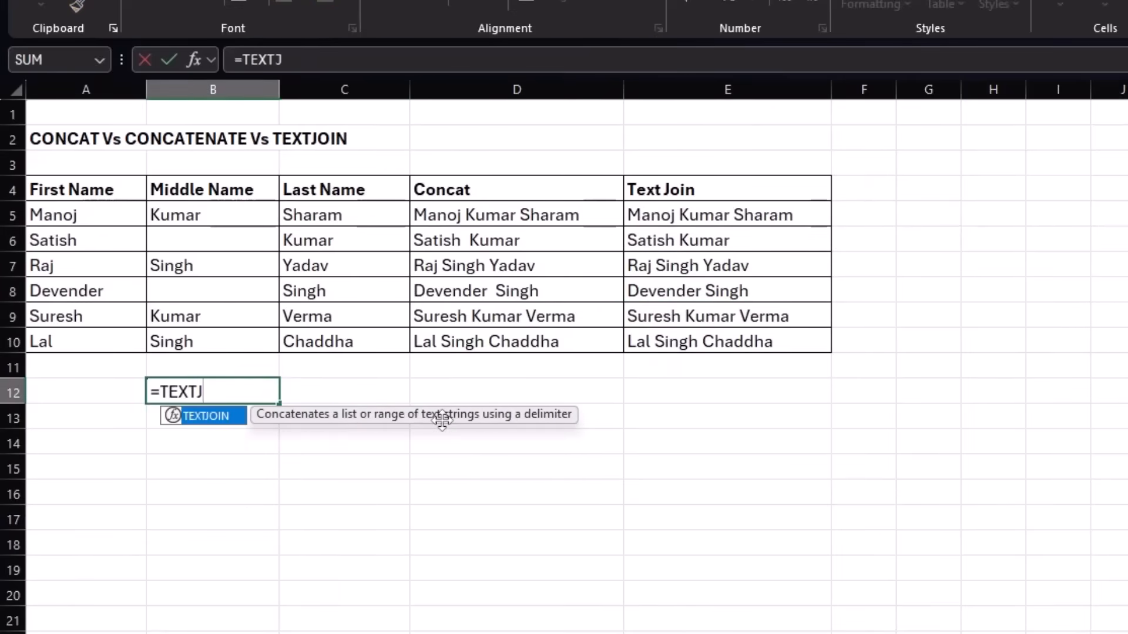
key("Tab")
type("(")
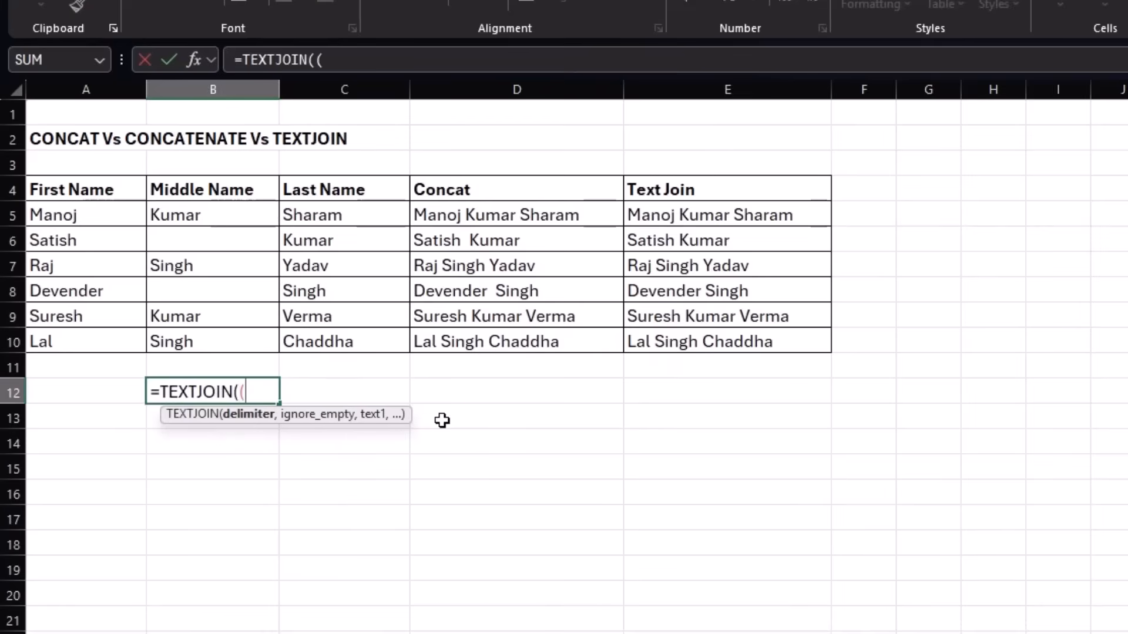
key("BackSpace")
type("\", \",")
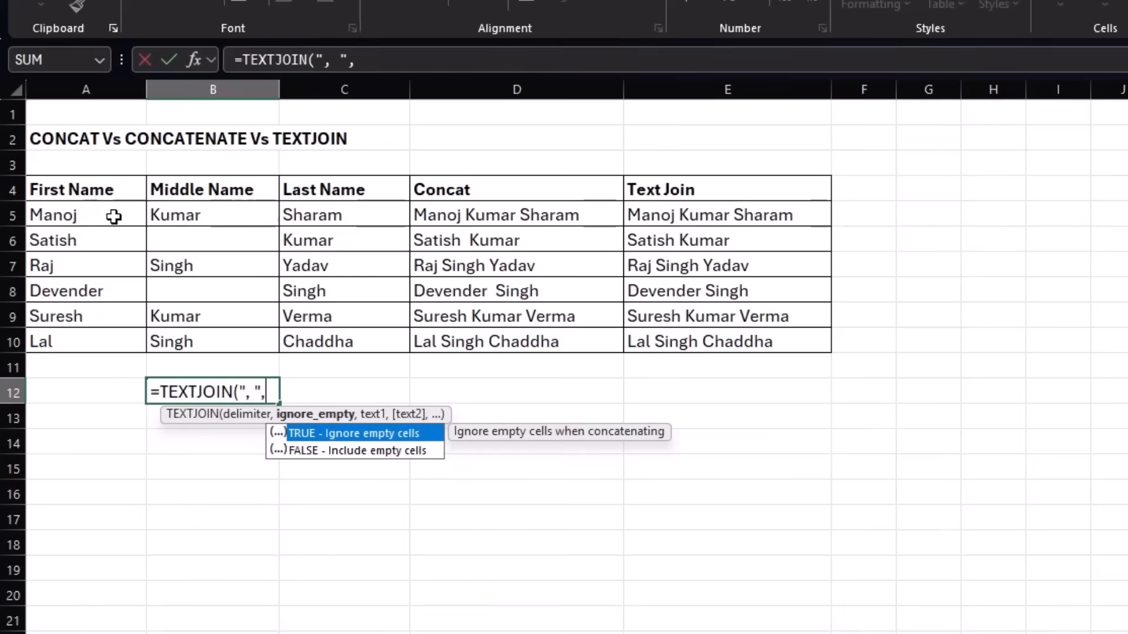
key("Tab")
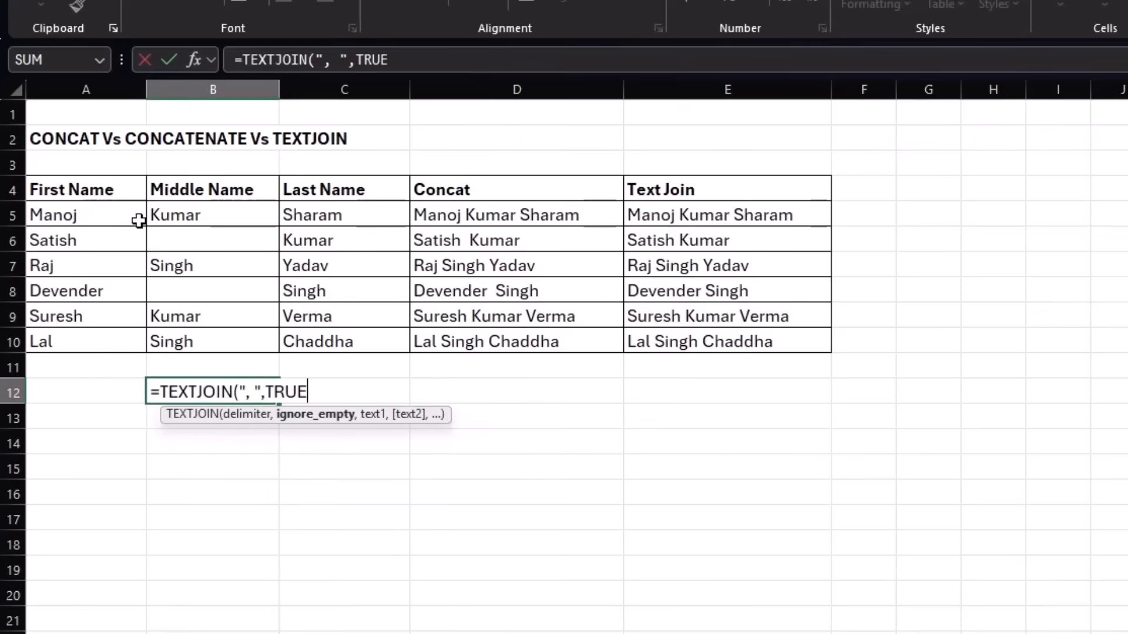
type(",")
left_click_drag(94, 216, 88, 337)
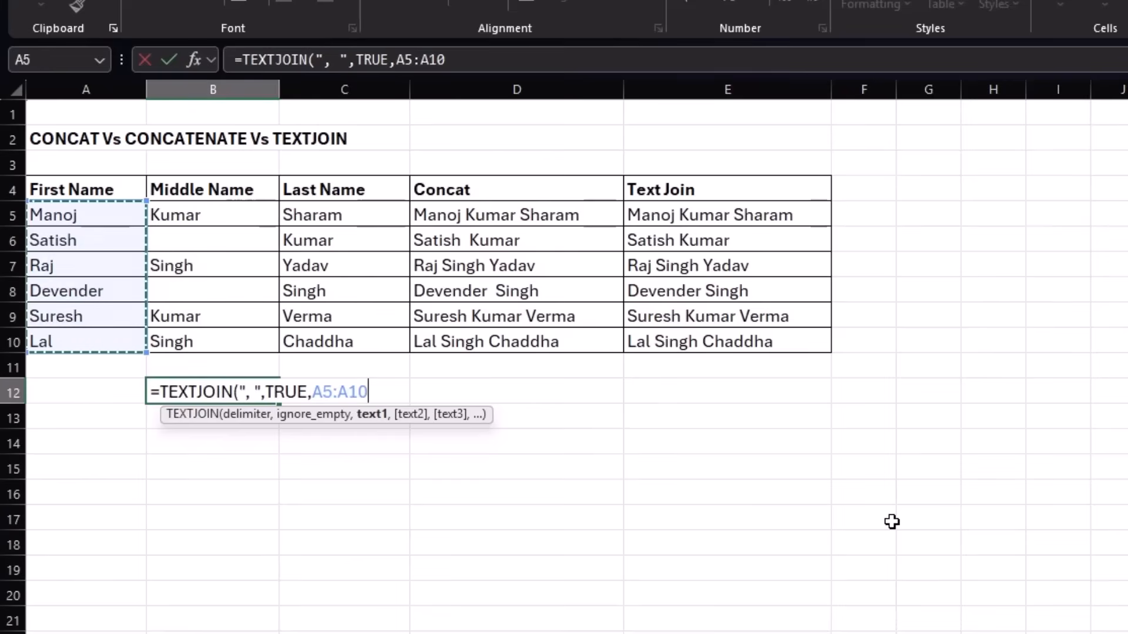
type(")")
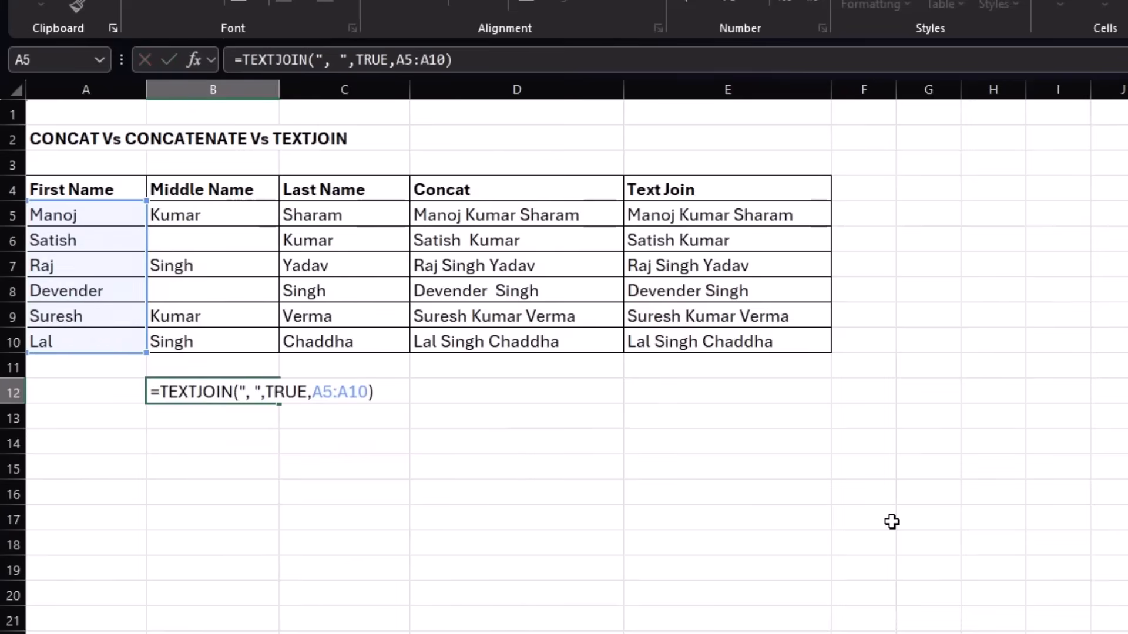
key("Return")
left_click(403, 521)
left_click(173, 396)
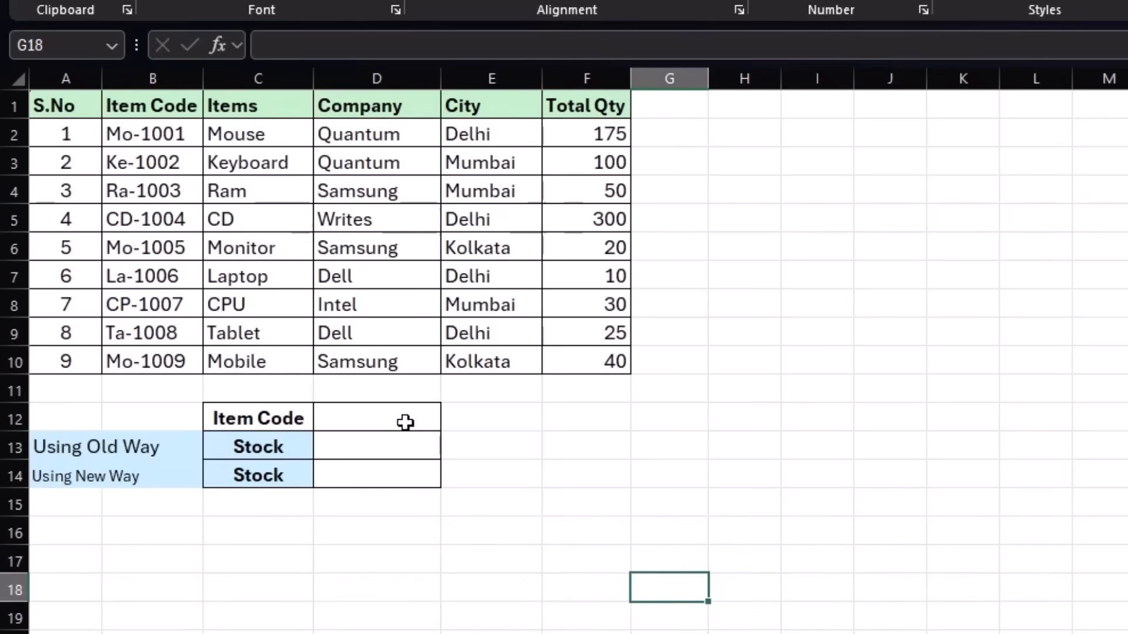
On the stock worksheet, enter =VLOOKUP(D12,B1:F10,5,0) in D13 to look up the item's total quantity.
left_click(396, 445)
type("=VL")
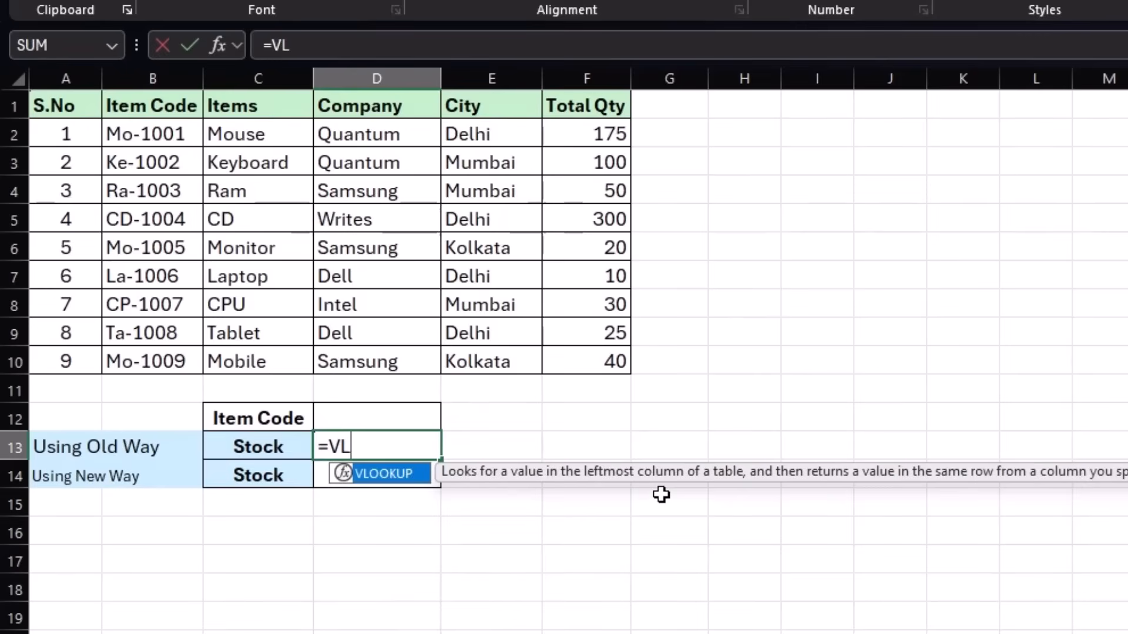
key("Tab")
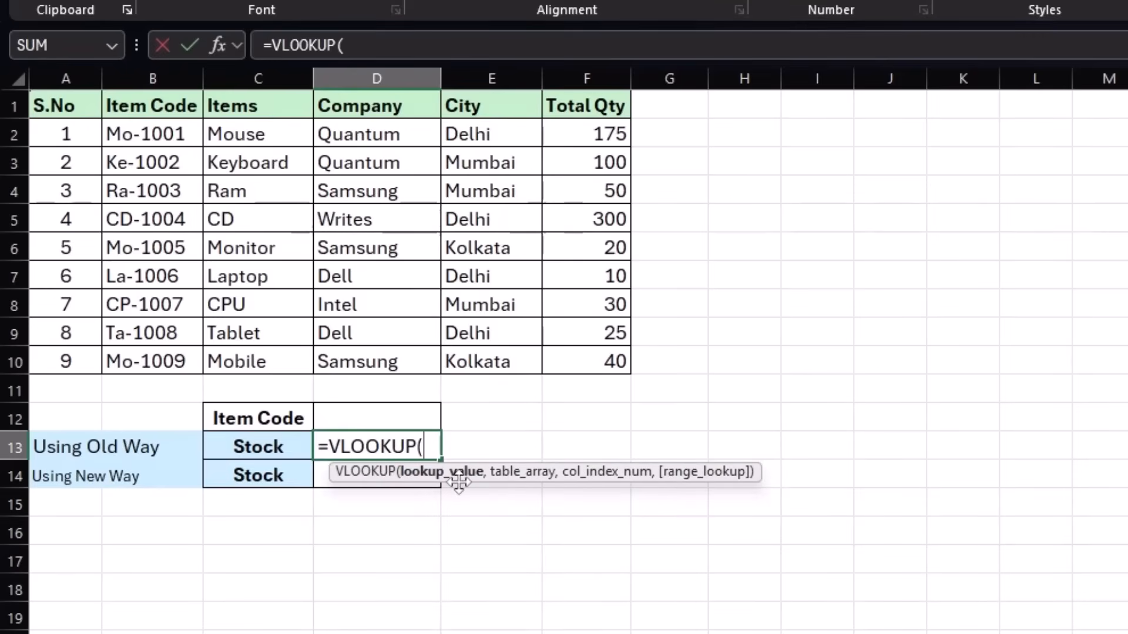
left_click(376, 412)
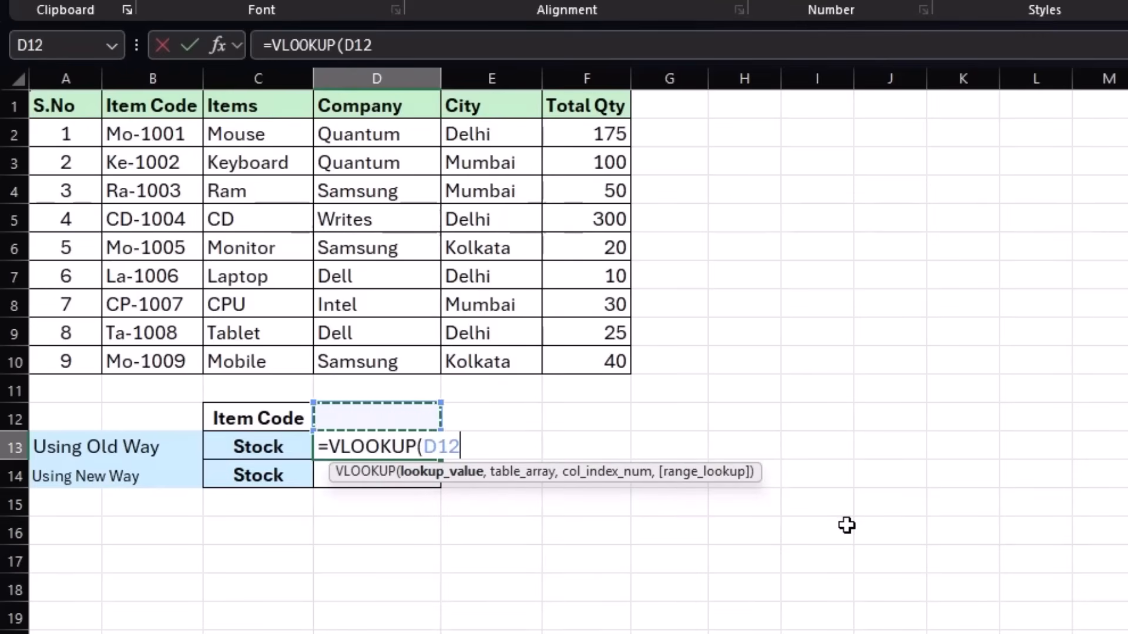
type(",")
left_click_drag(171, 111, 579, 364)
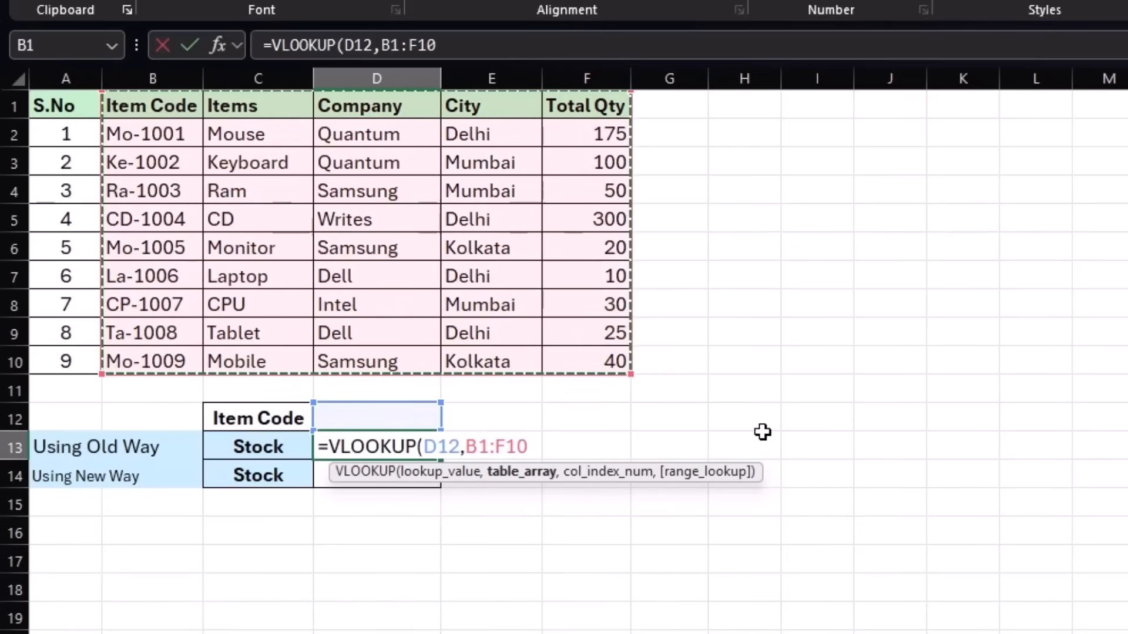
type(",")
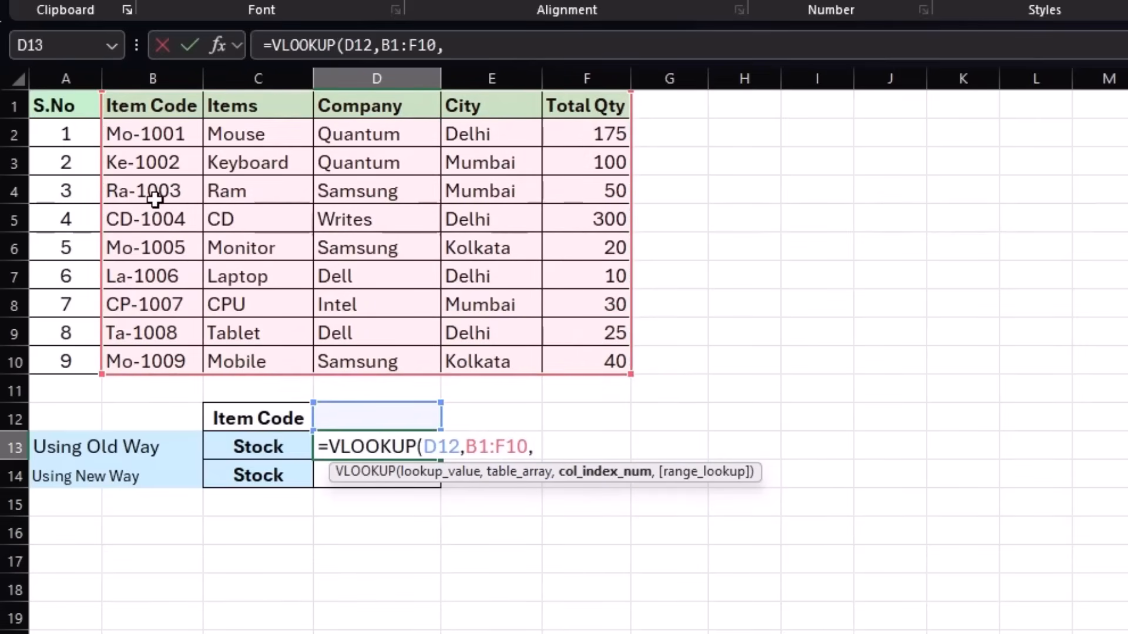
type("5,")
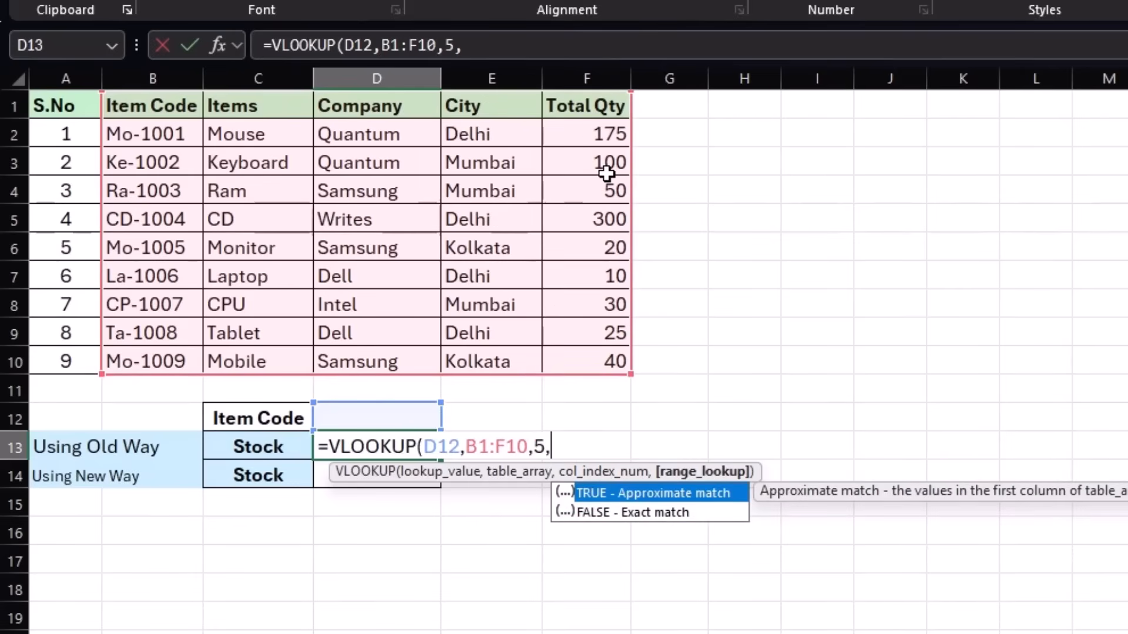
type(",0")
key("BackSpace")
key("BackSpace")
type("0)")
key("Return")
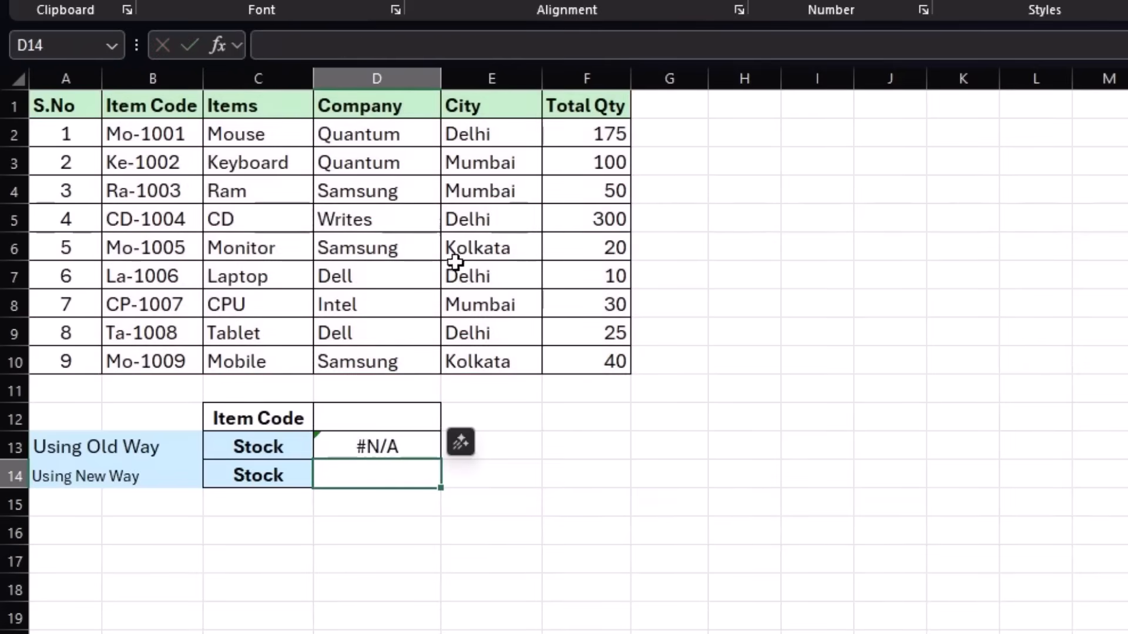
Review the VLOOKUP formula in D13, enter item code mo-1005 in D12, and check the item's Total Qty in the table.
left_click(388, 421)
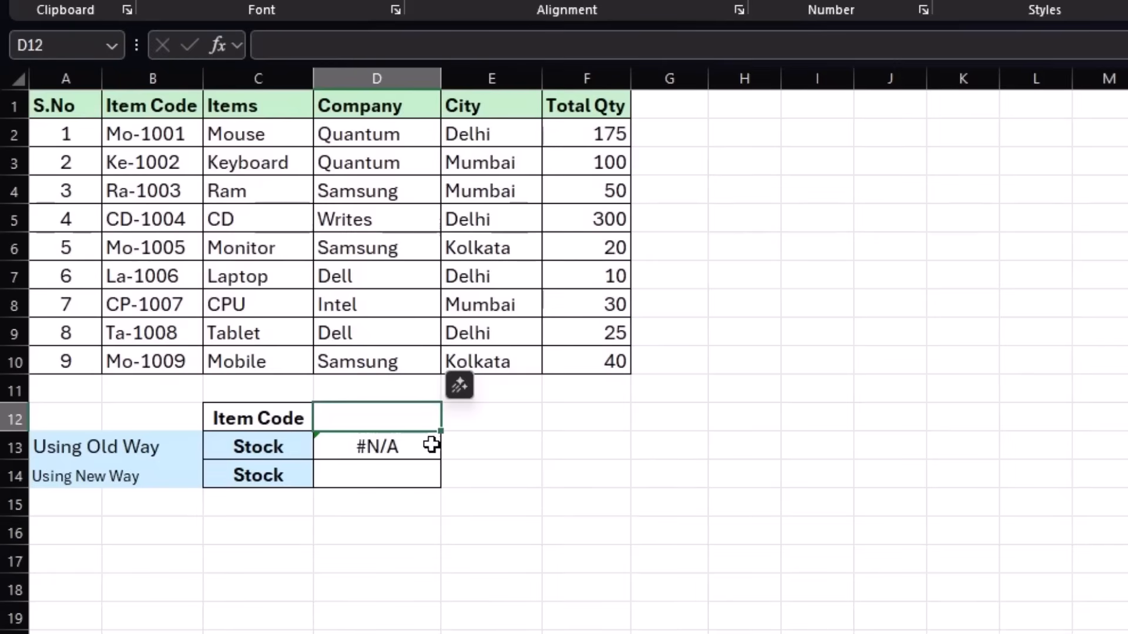
left_click(405, 447)
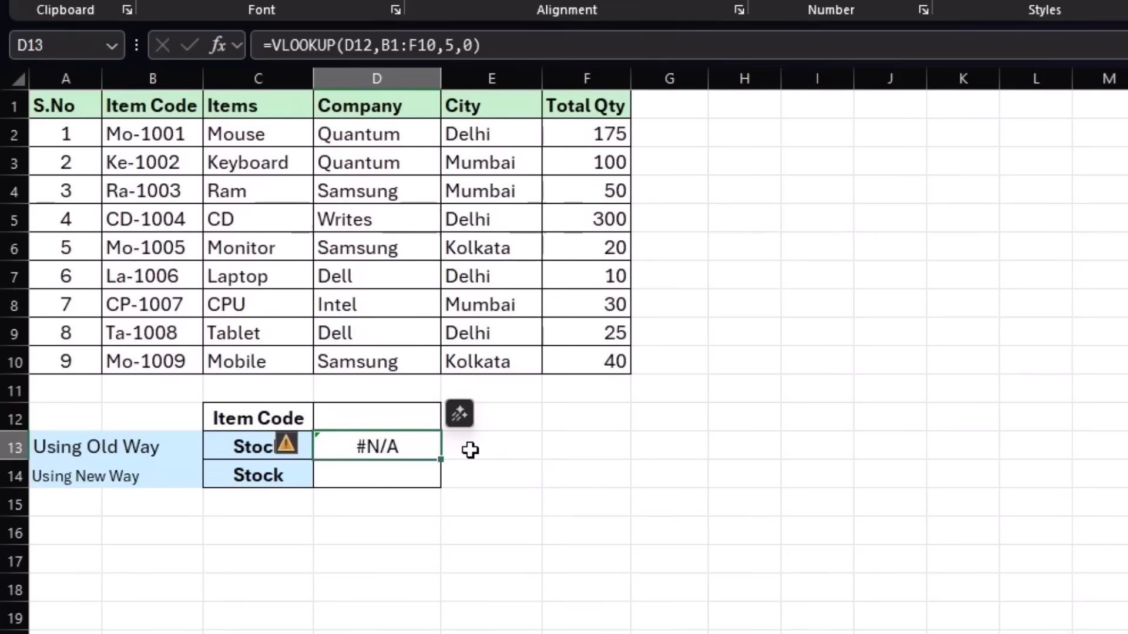
key("F2")
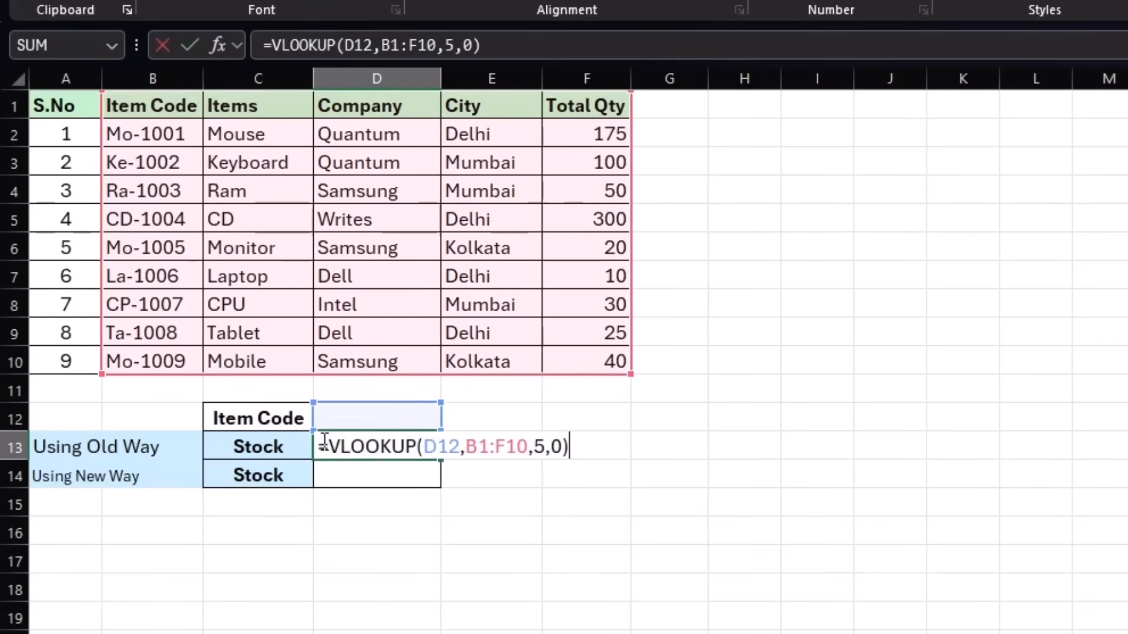
key("Escape")
left_click(339, 424)
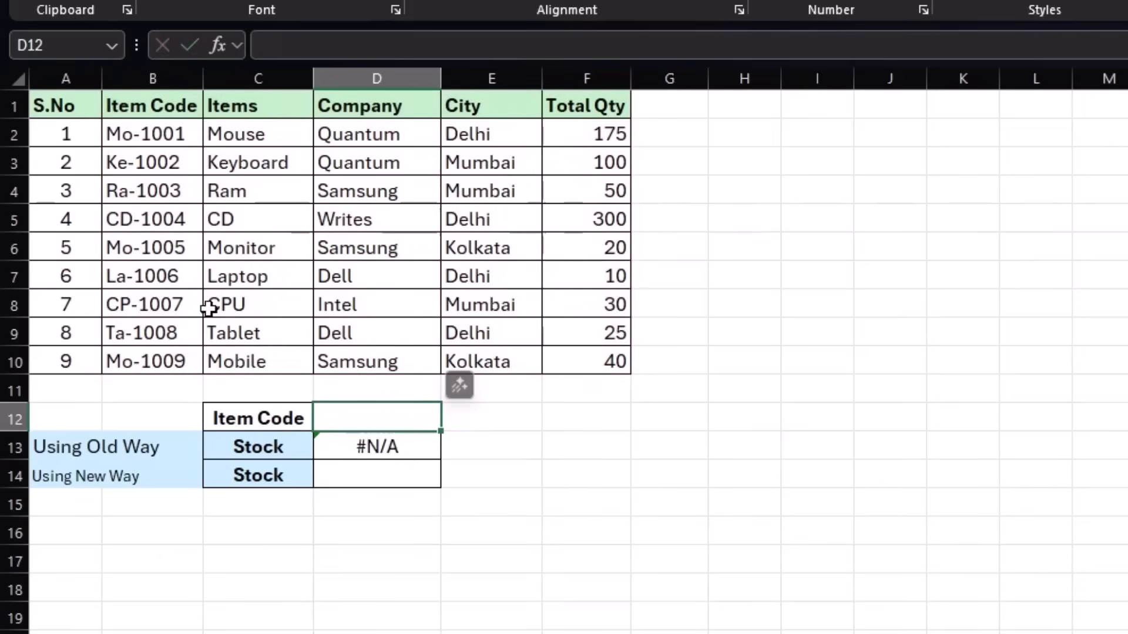
type("mO")
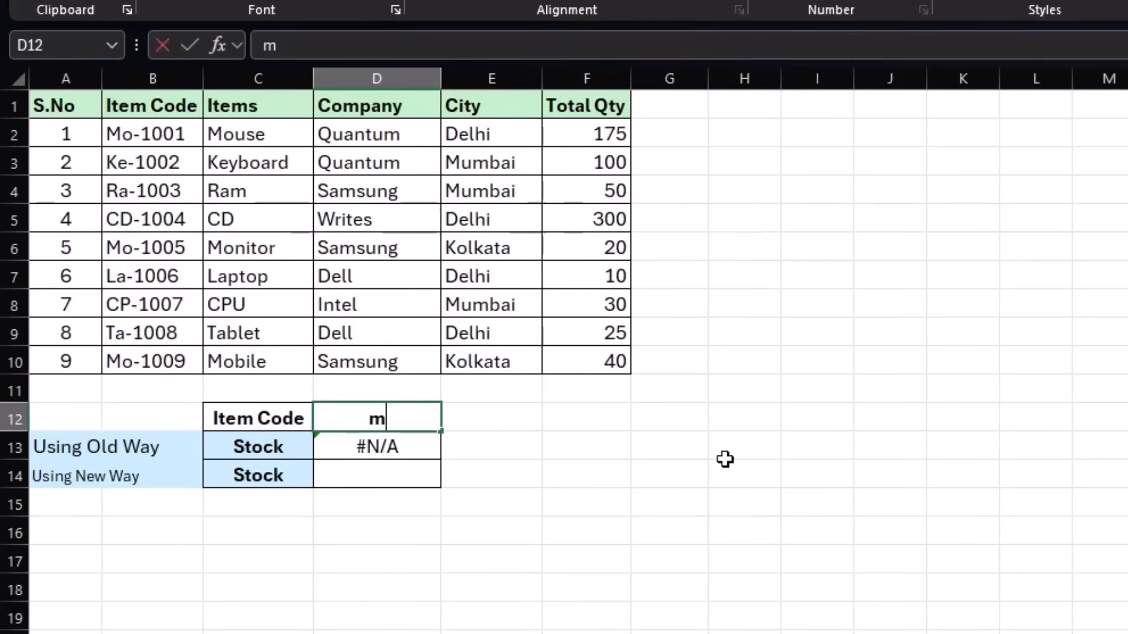
key("BackSpace")
key("BackSpace")
type("mo-1005")
key("Return")
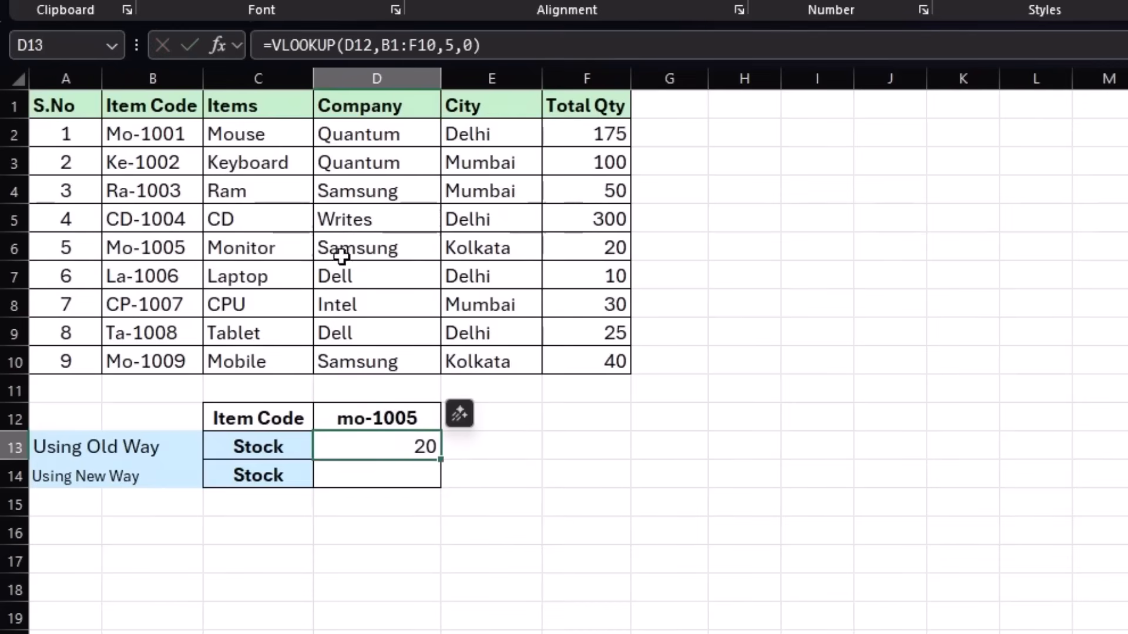
left_click(574, 246)
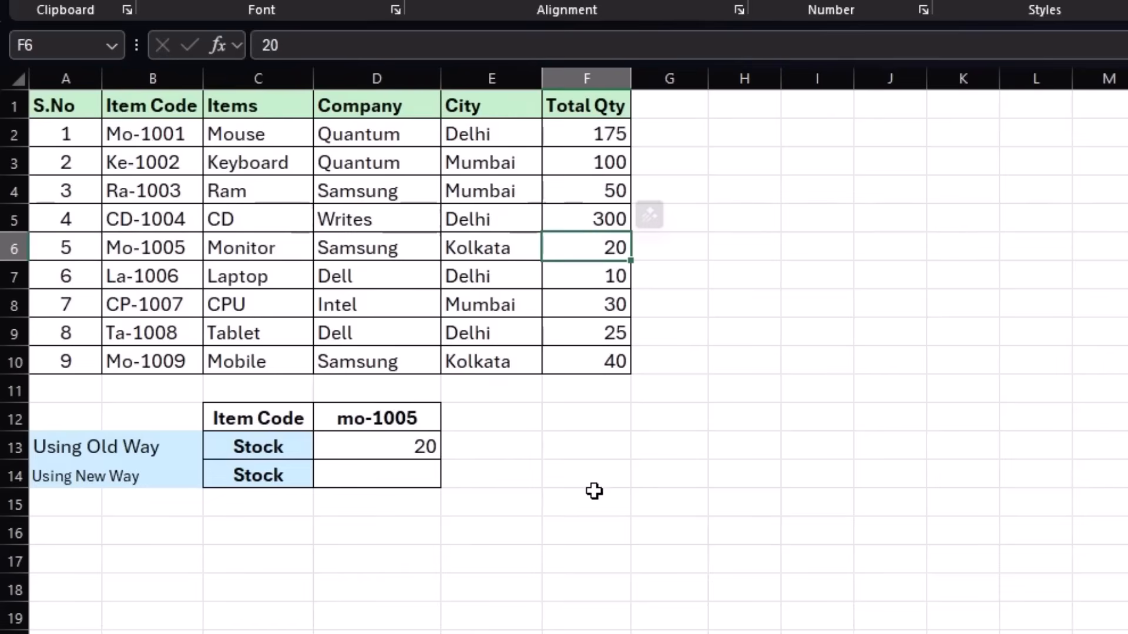
Insert a blank column before City to test the VLOOKUP formula, and undo the insertion.
left_click(498, 108)
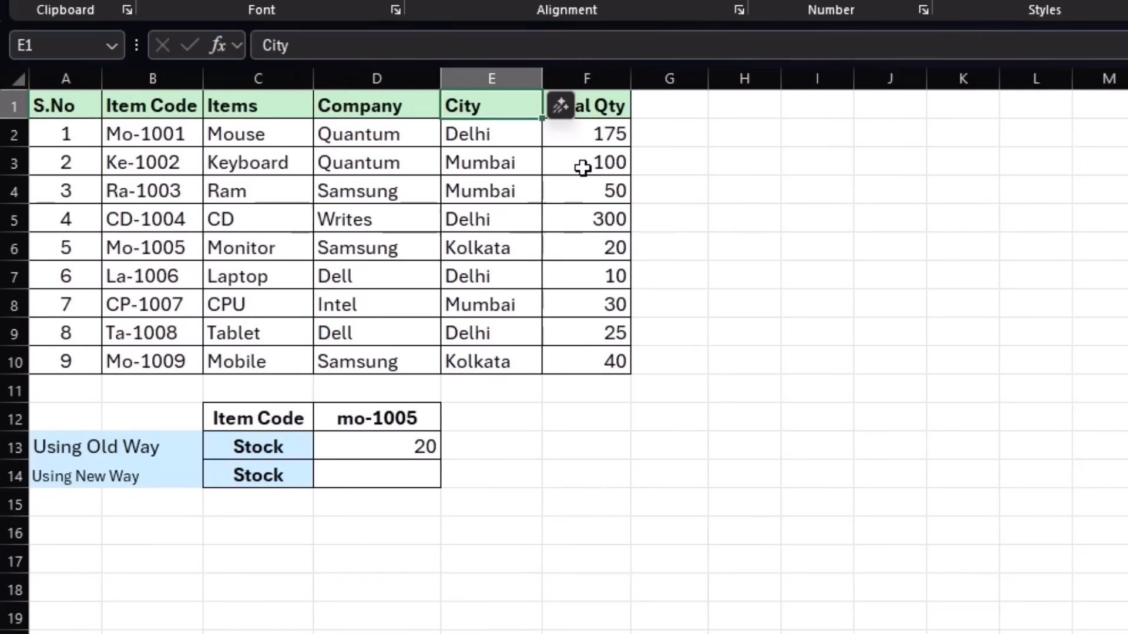
key("alt+i")
key("c")
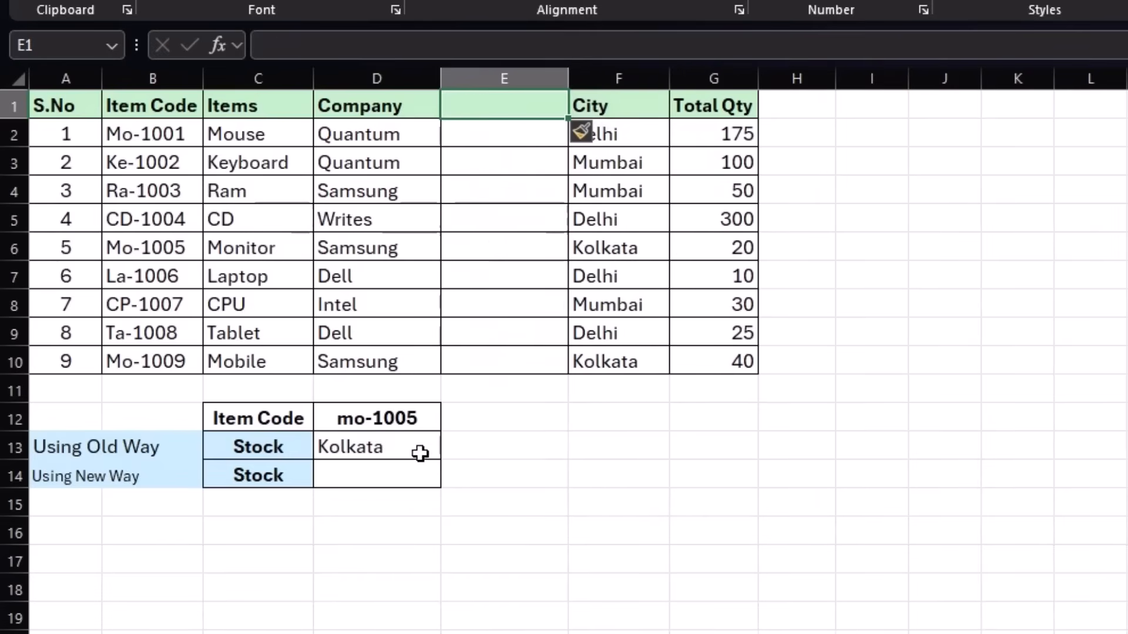
key("ctrl+z")
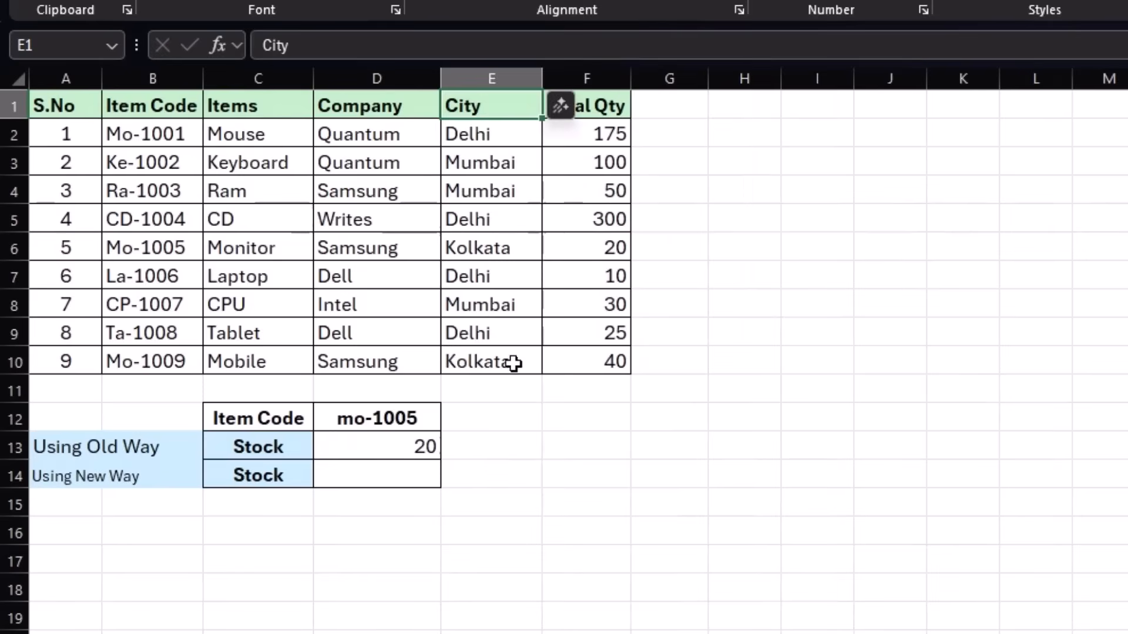
Delete the whole City column to test the VLOOKUP formula, and undo the deletion.
left_click(451, 77)
right_click(510, 212)
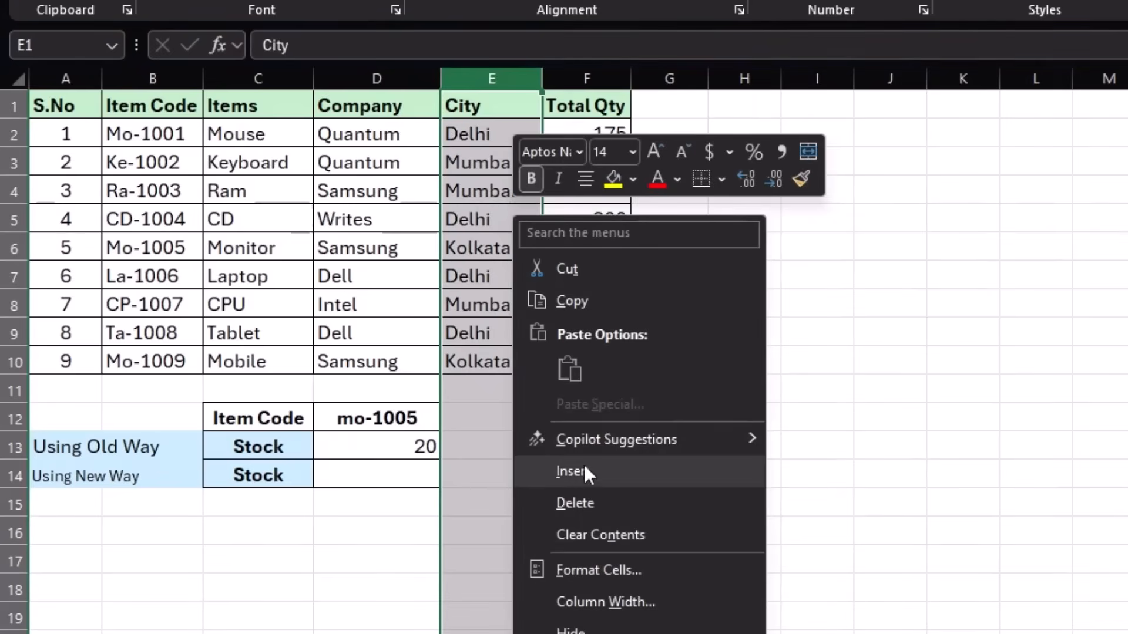
left_click(585, 490)
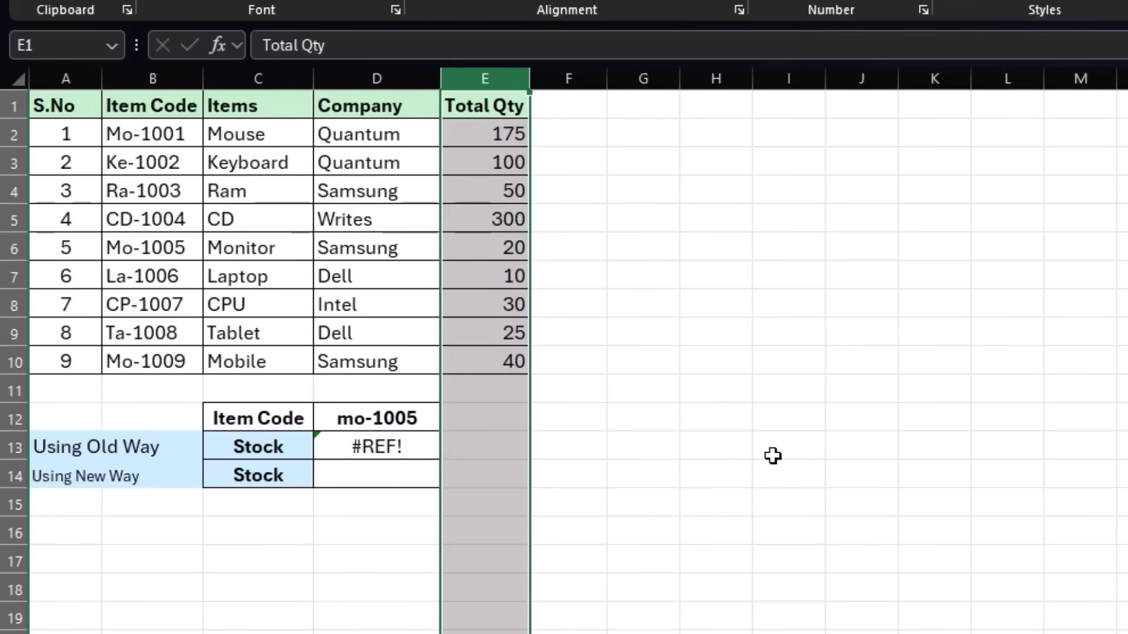
key("ctrl+z")
left_click(689, 464)
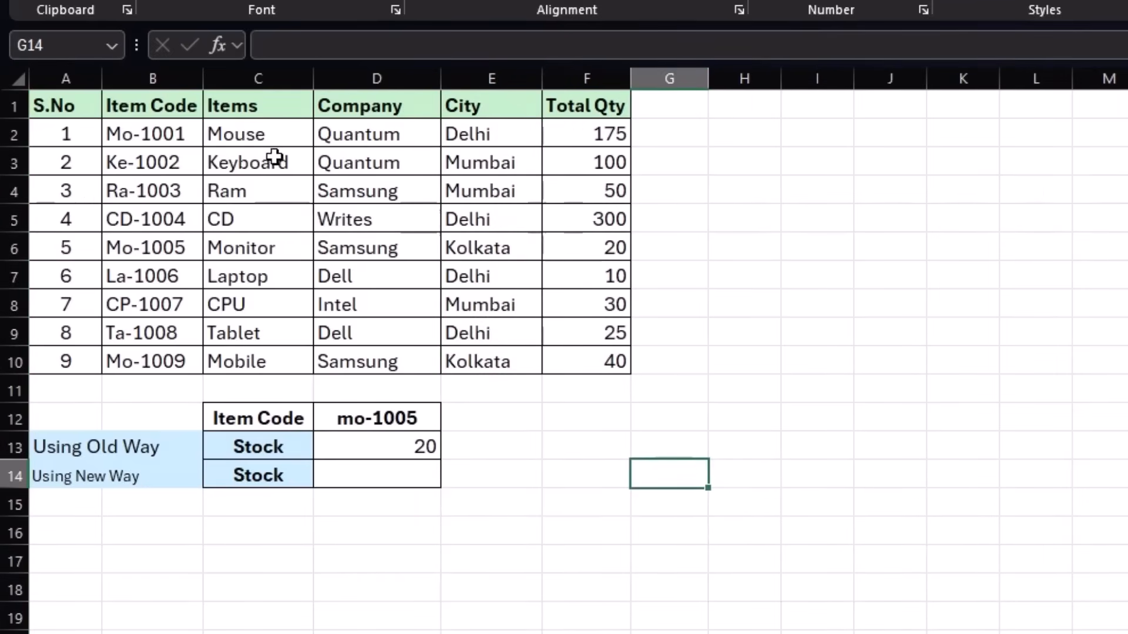
Examine the Items column as a possible lookup target relative to the Item Code column.
left_click_drag(272, 138, 269, 329)
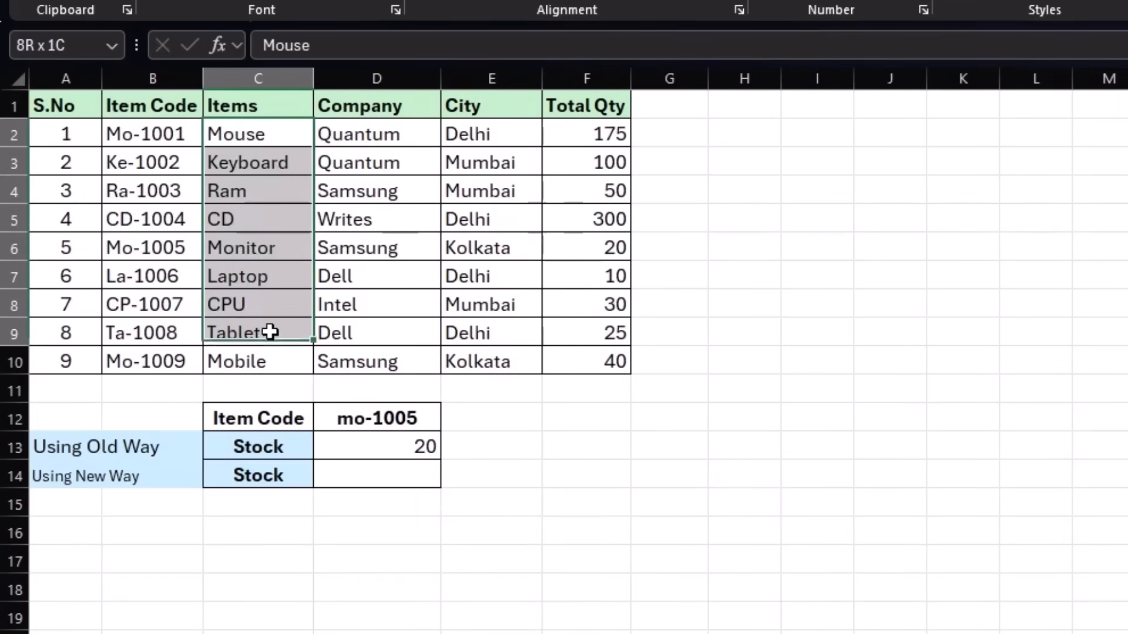
left_click(154, 163)
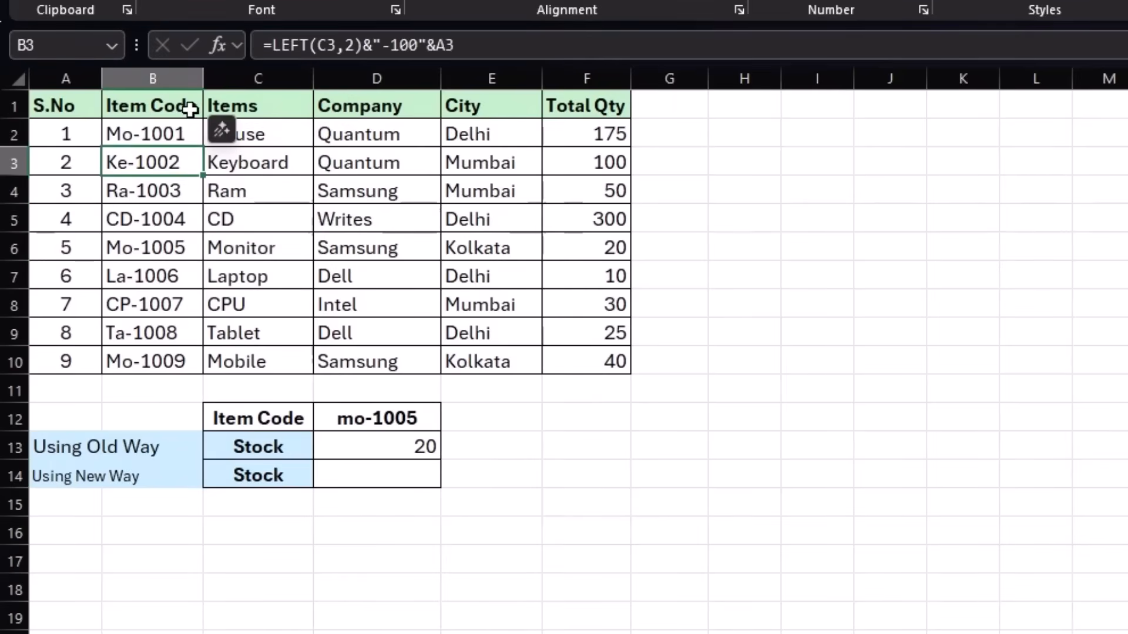
left_click_drag(245, 193, 245, 207)
left_click(235, 197)
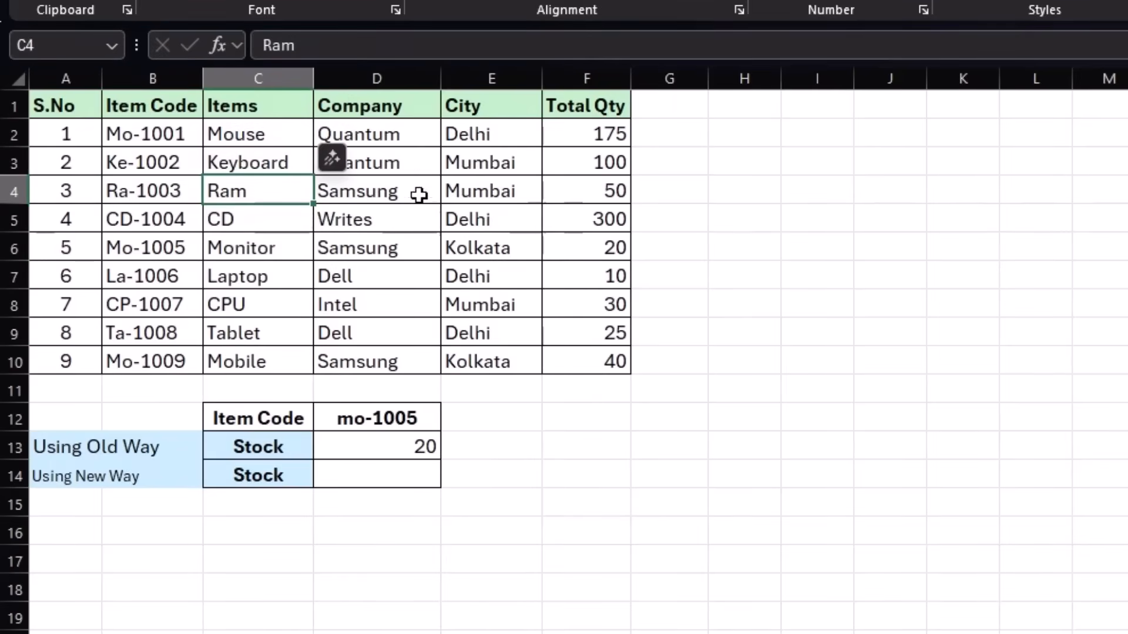
Enter an XLOOKUP formula in D14 with D12 as lookup value, B1:B10 as lookup array and F1:F10 as return array.
left_click(406, 485)
type("=")
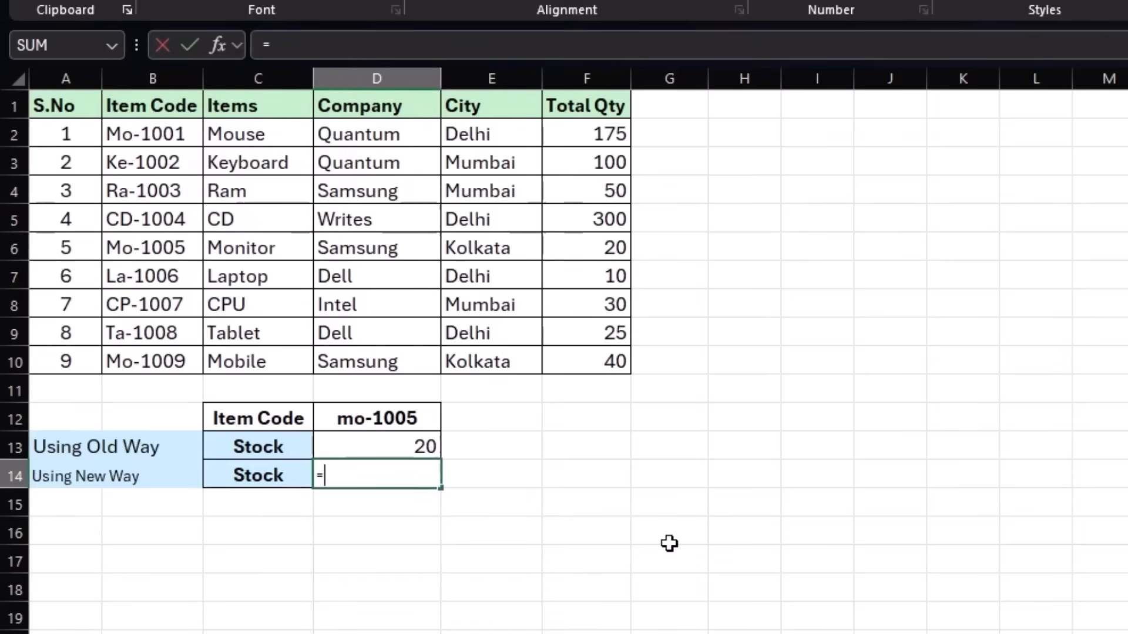
type("xlo")
key("Tab")
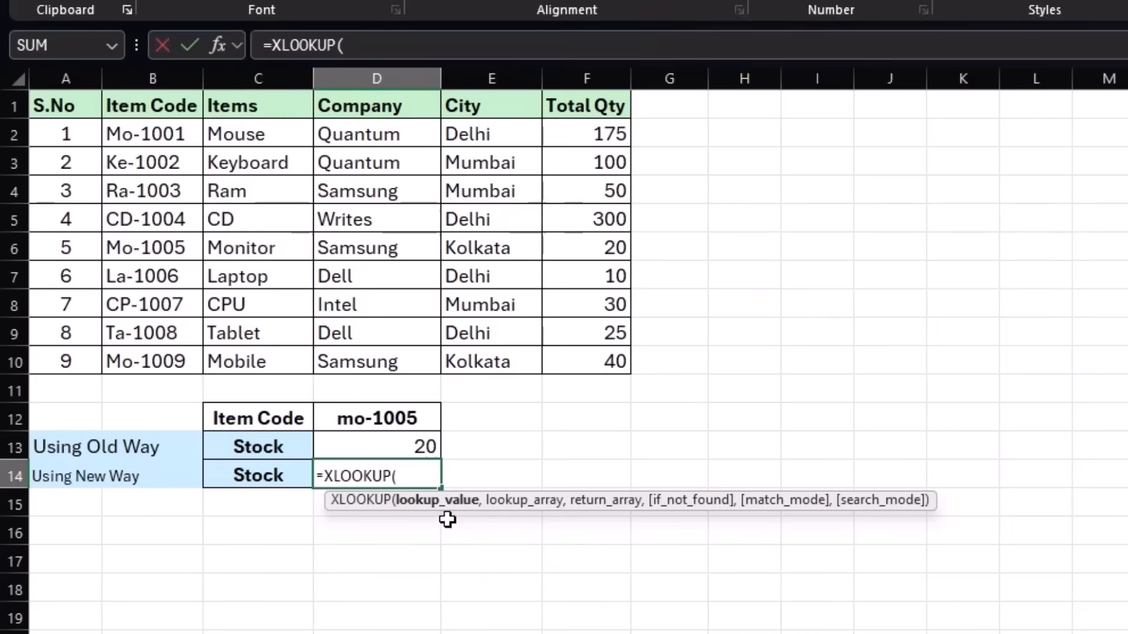
left_click(393, 414)
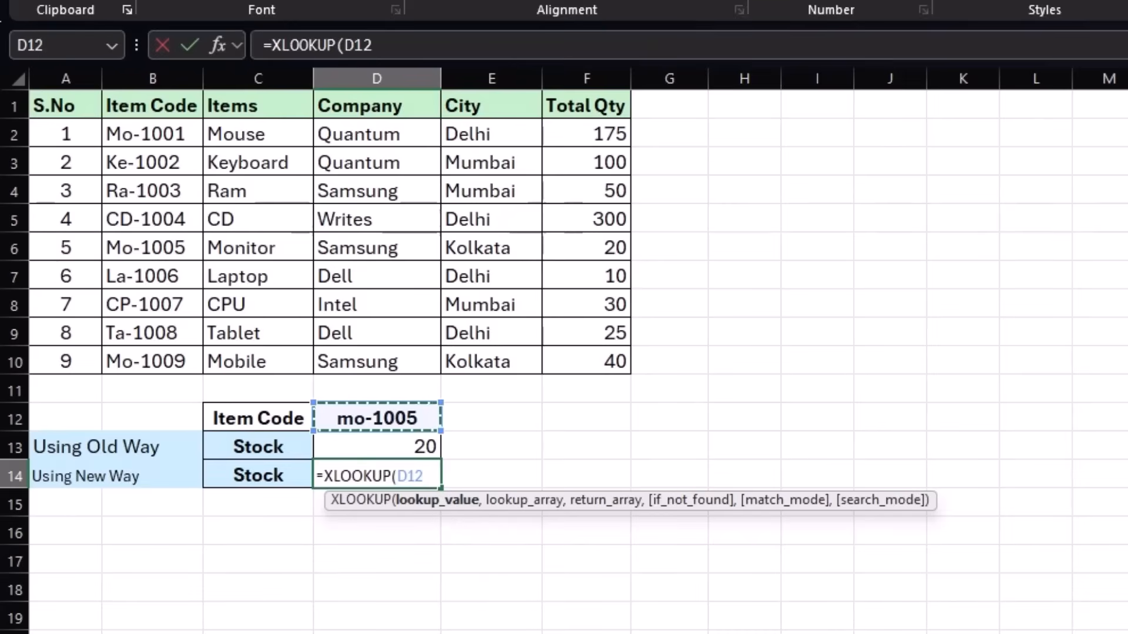
type(",")
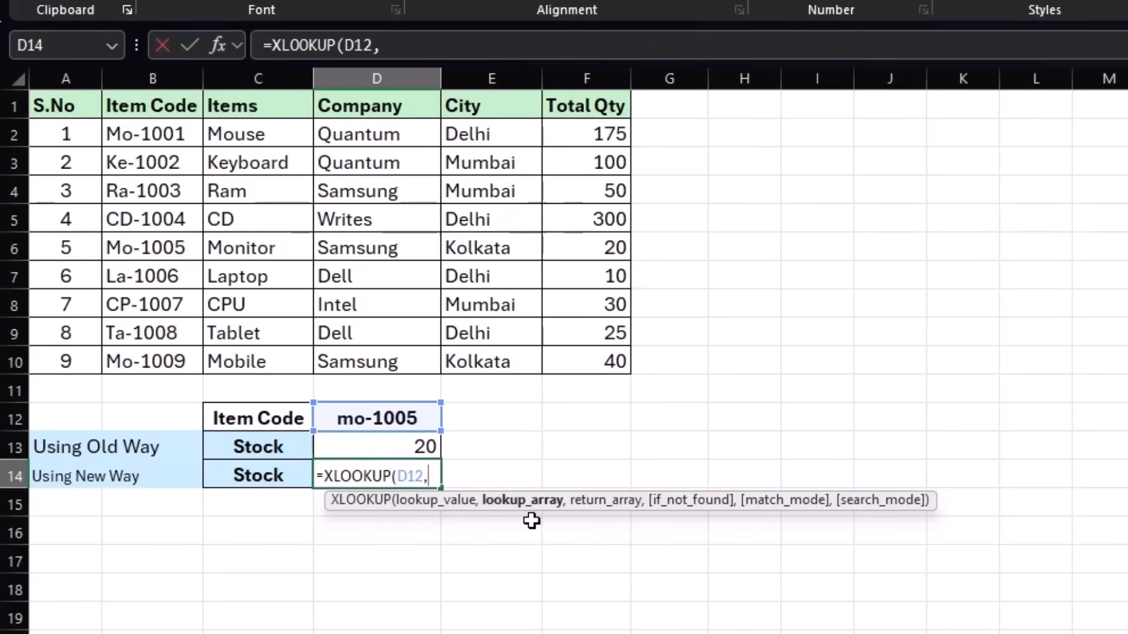
left_click_drag(156, 109, 139, 354)
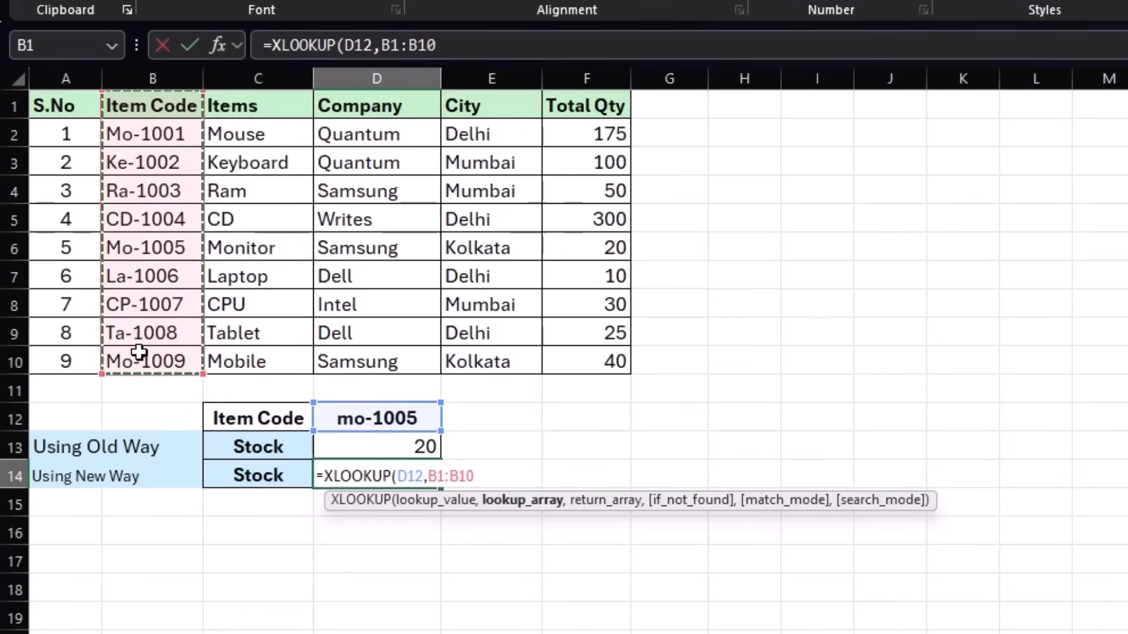
type(",")
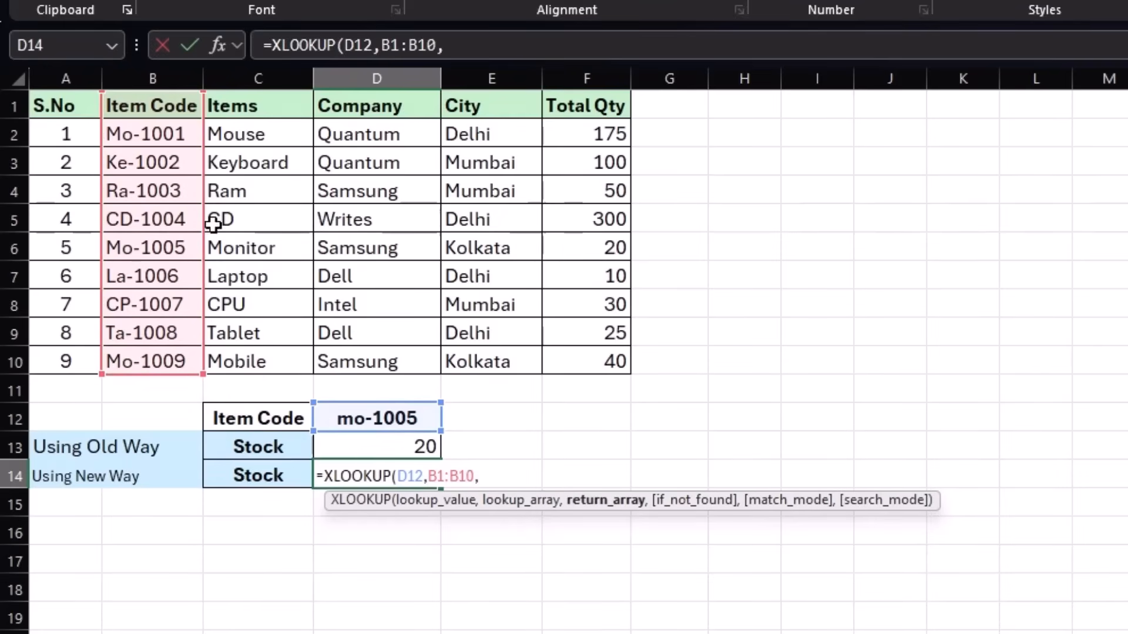
left_click(263, 302)
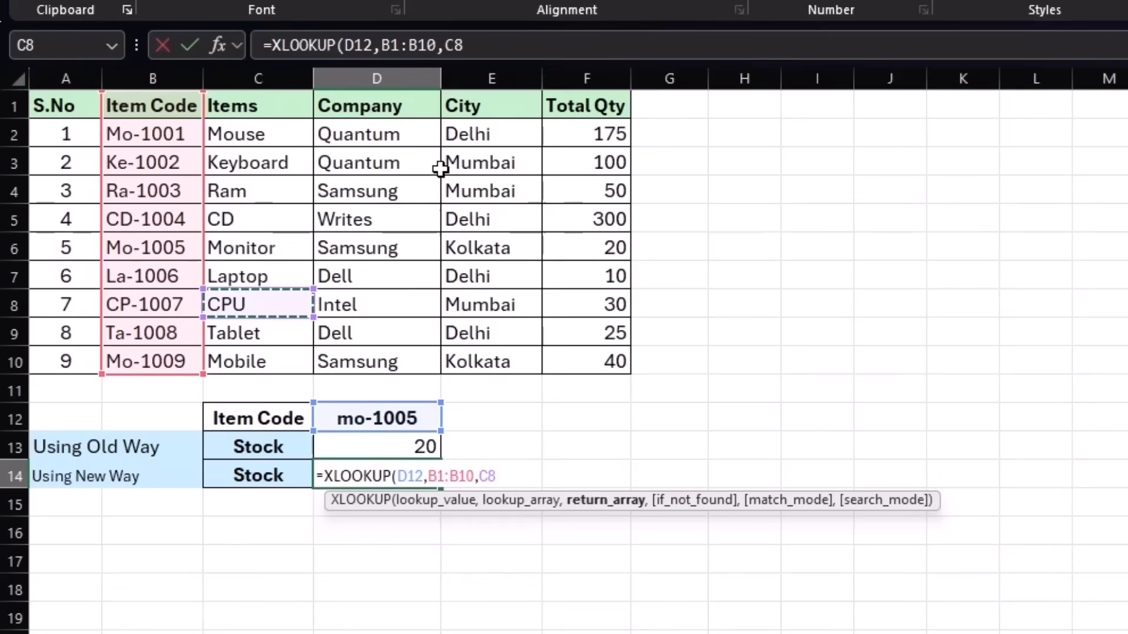
left_click_drag(588, 106, 587, 360)
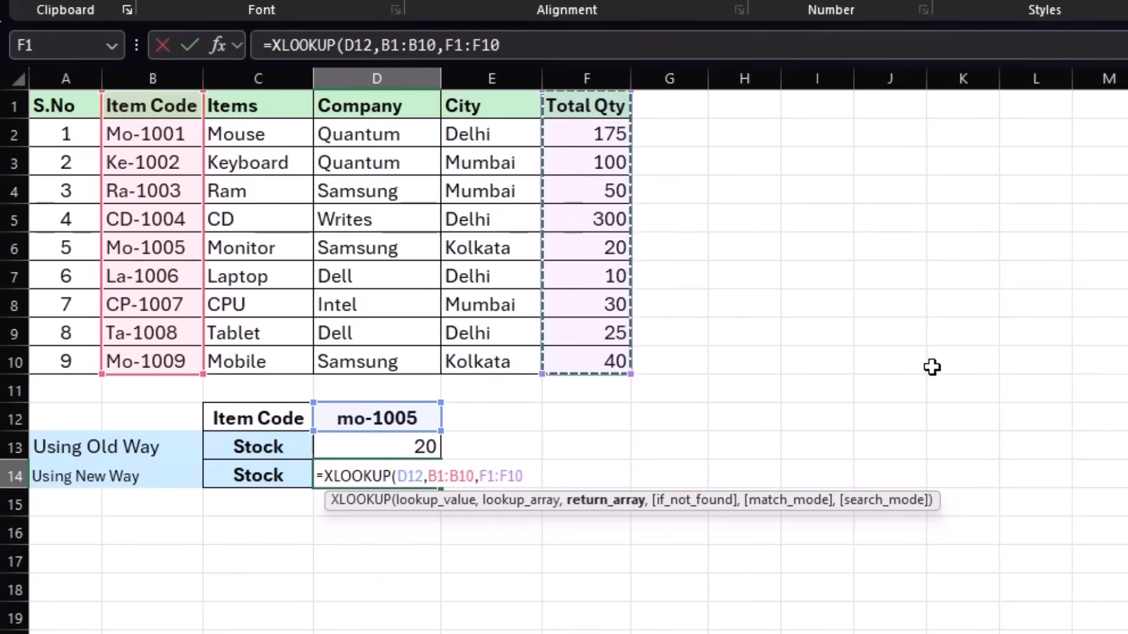
type(")")
key("Return")
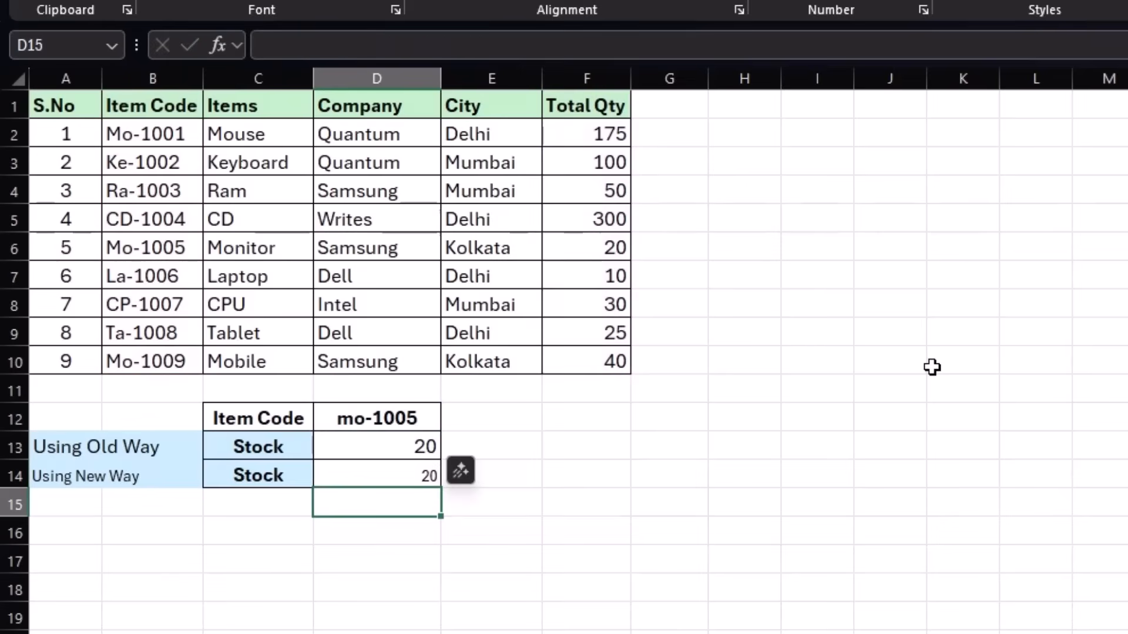
Enlarge the font of the stock result in D14 to match D13.
left_click(377, 470)
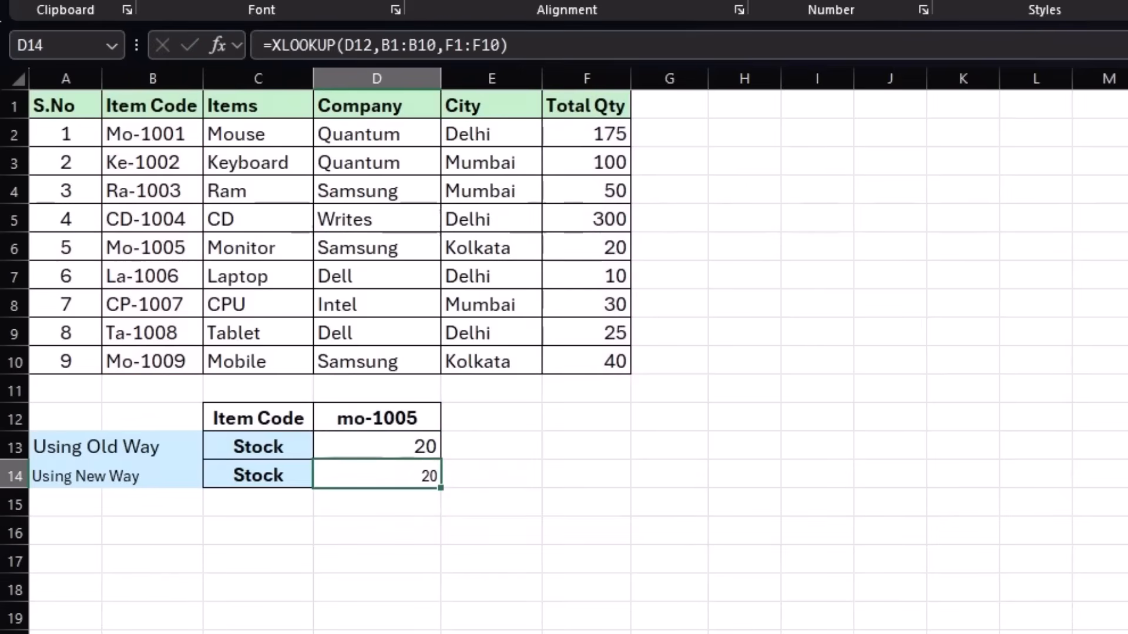
left_click(319, 98)
left_click(487, 452)
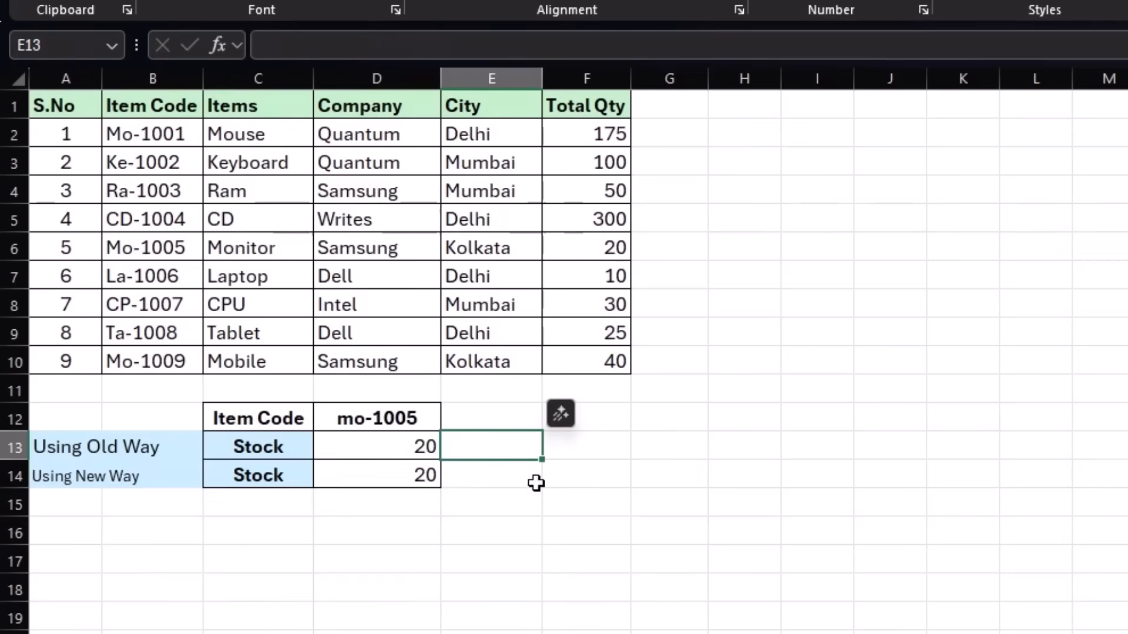
Insert a blank column before City to compare how VLOOKUP and XLOOKUP respond, and undo the insertion.
left_click(509, 78)
left_click(496, 133)
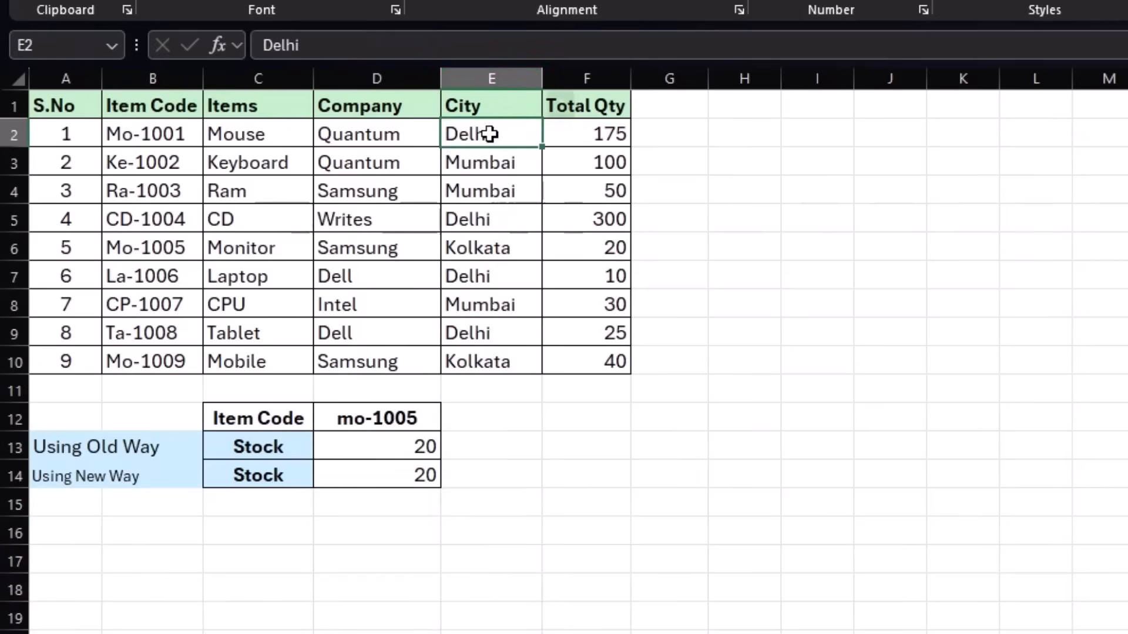
key("alt+h")
key("i")
key("c")
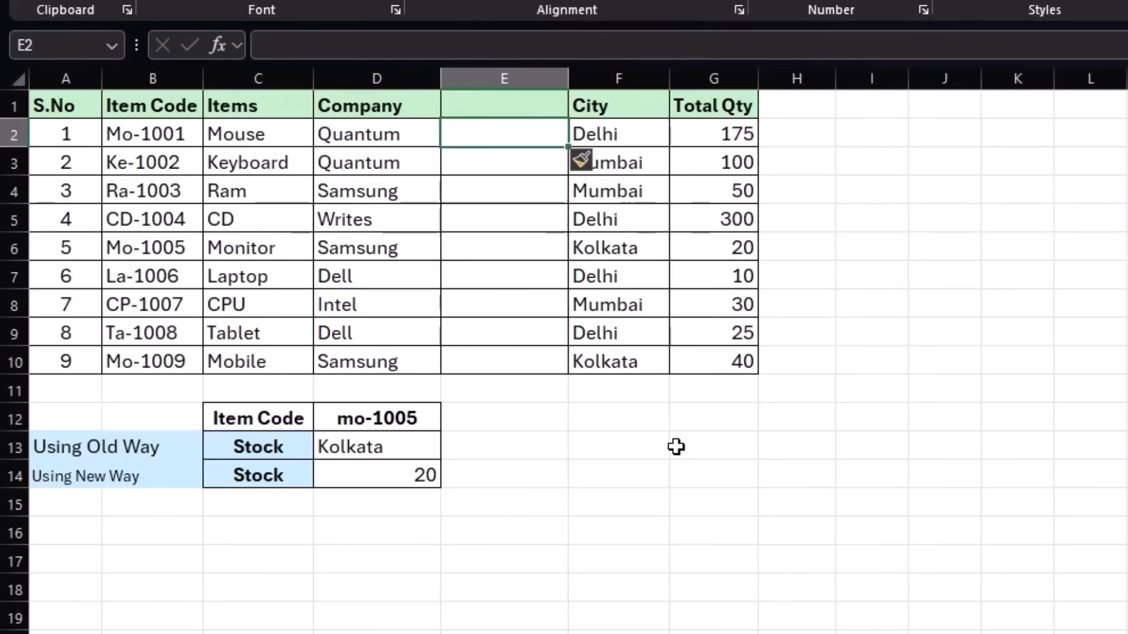
key("ctrl+z")
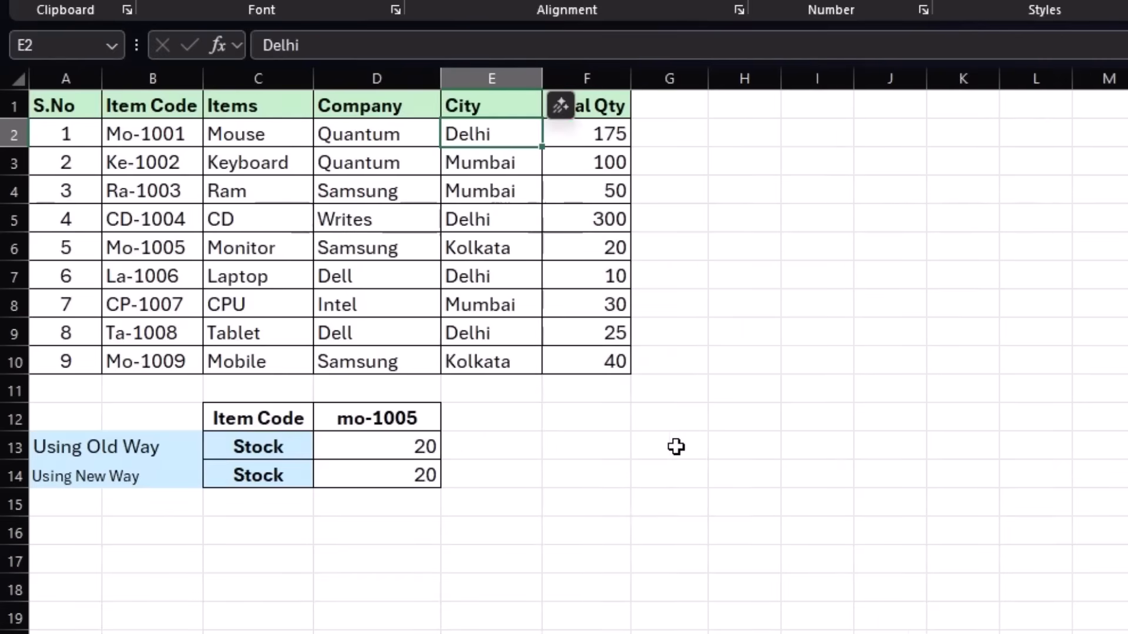
left_click(493, 450)
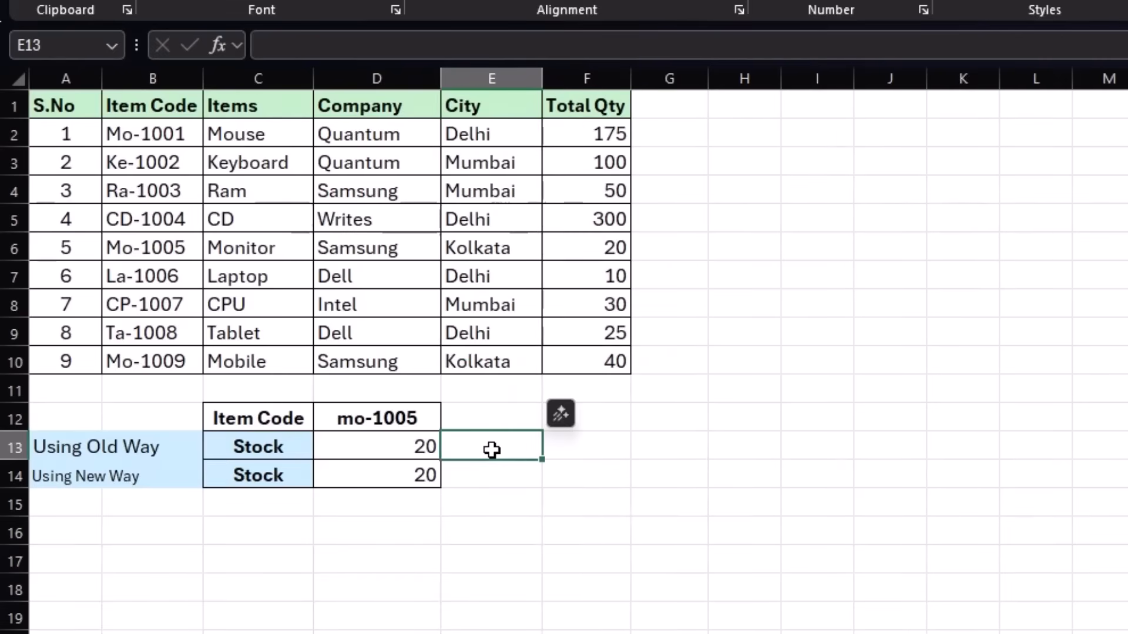
Add an empty string "" as the if_not_found argument of the XLOOKUP formula in D14.
double_click(403, 479)
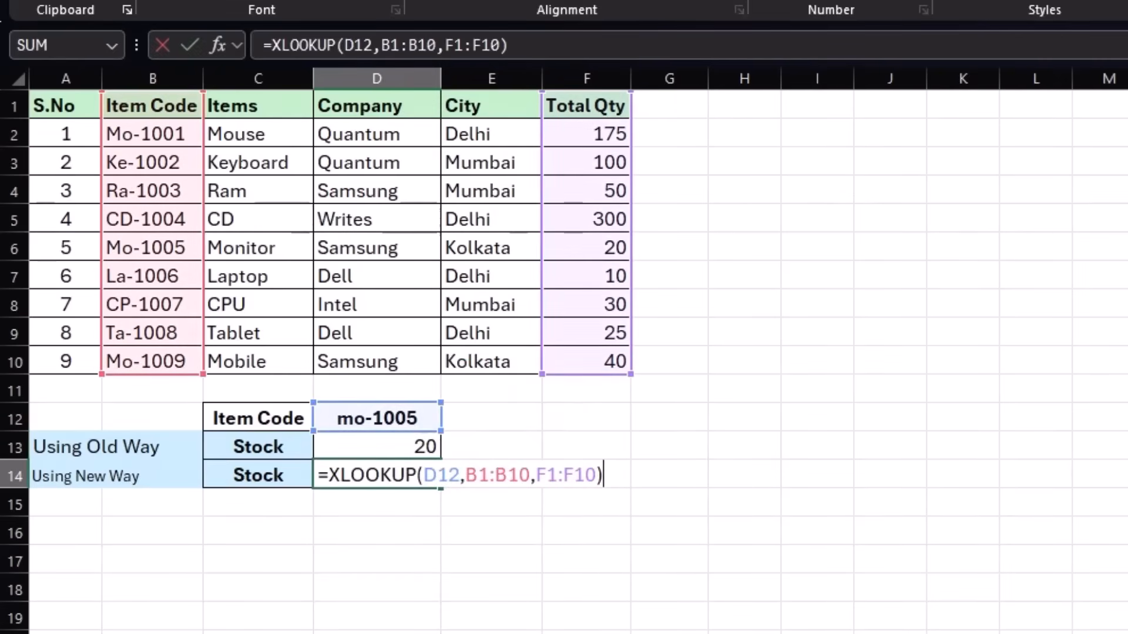
key("BackSpace")
type(",")
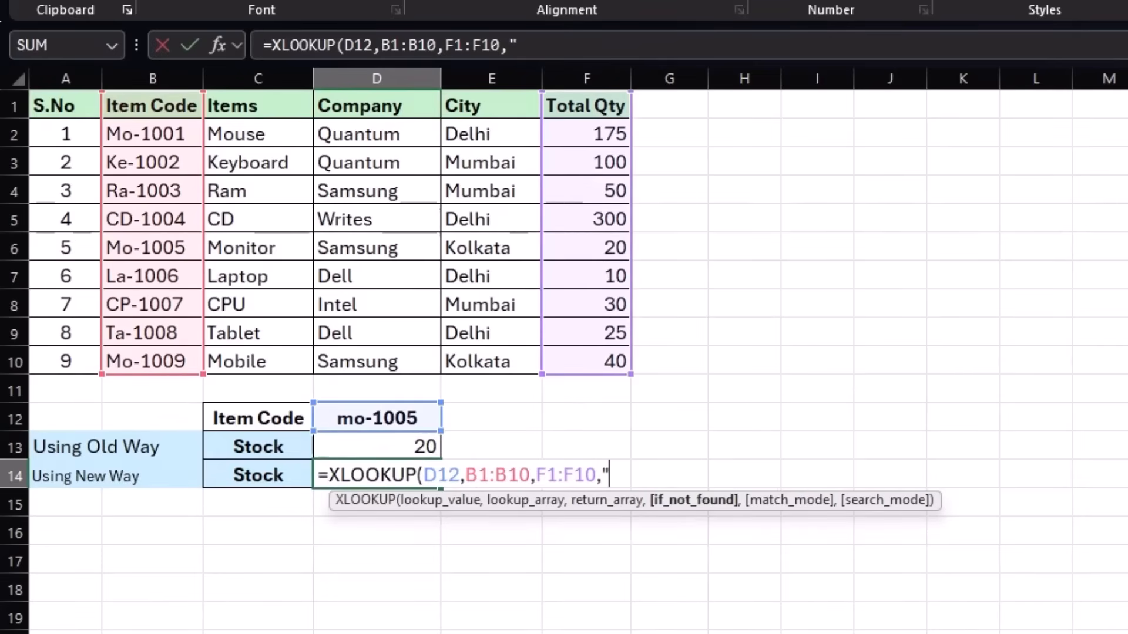
type("\"\")")
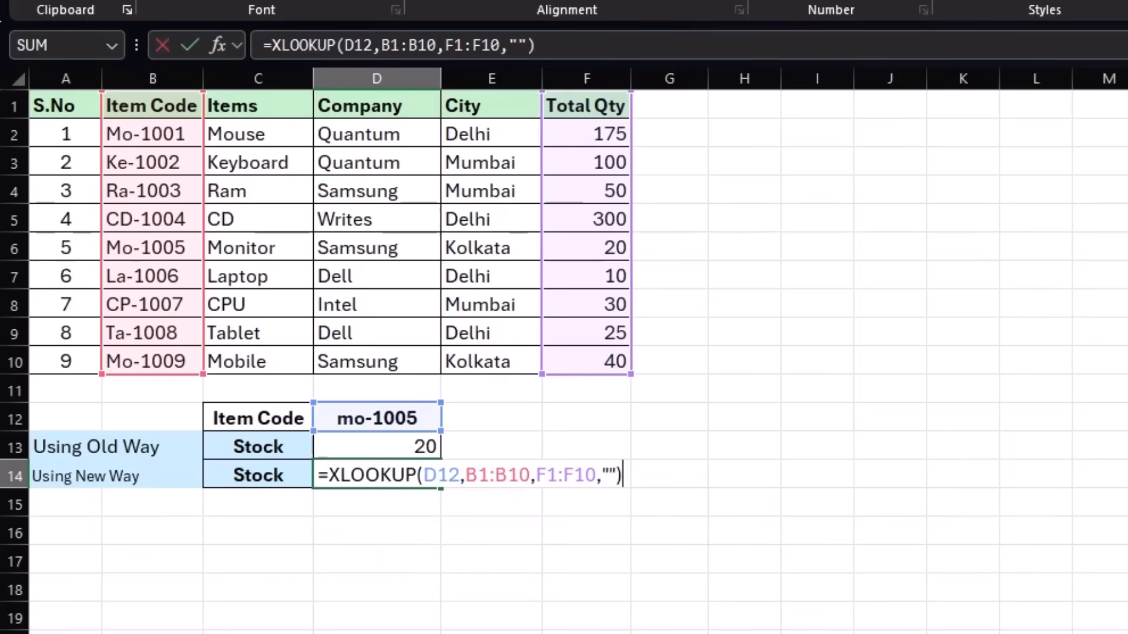
key("Return")
Clear the item code in D12 and compare the VLOOKUP and XLOOKUP results in D13 and D14.
left_click(403, 419)
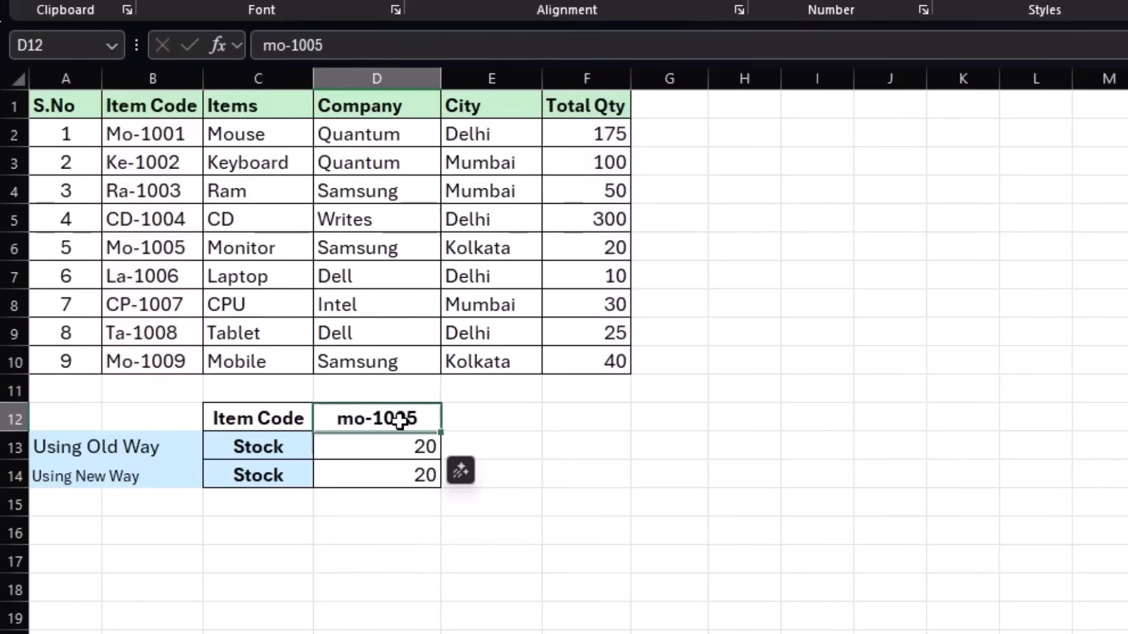
key("Delete")
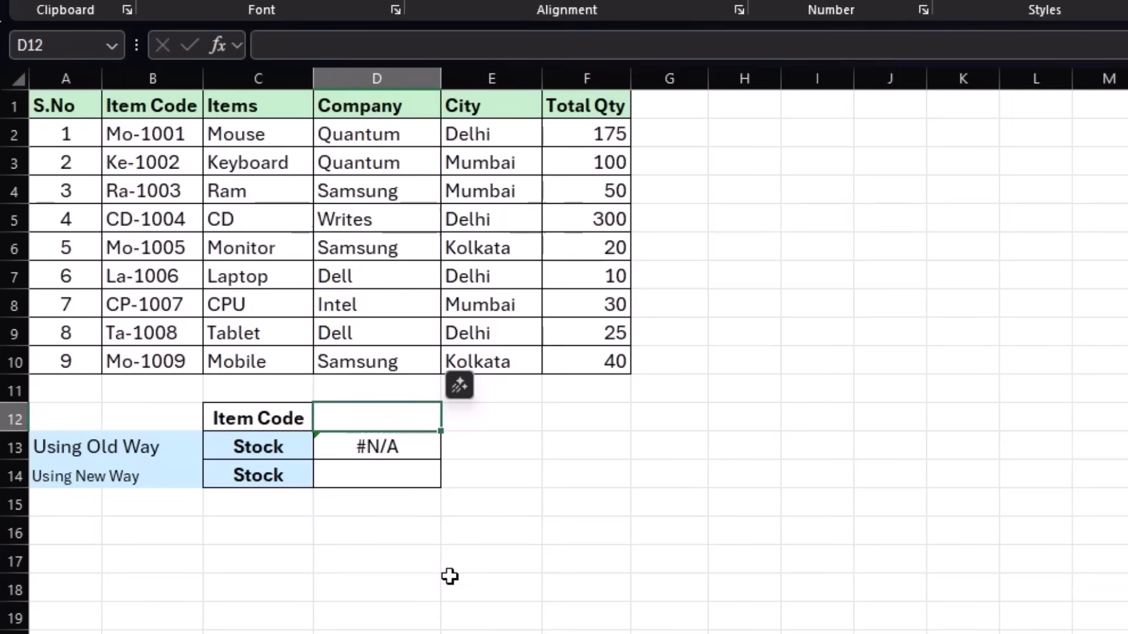
left_click(358, 470)
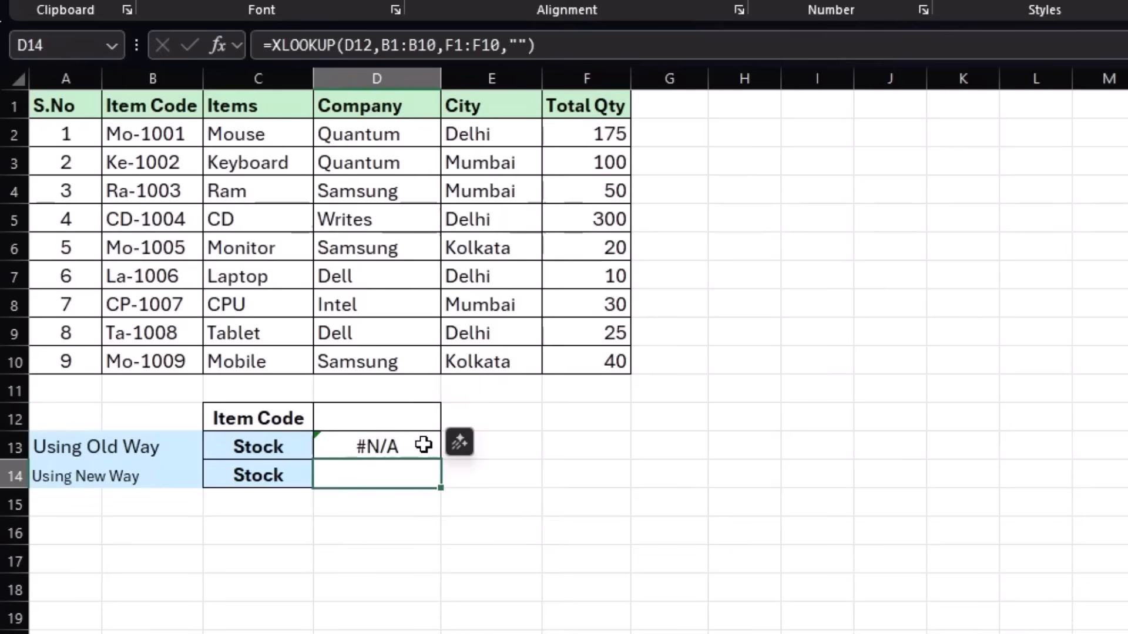
left_click(625, 446)
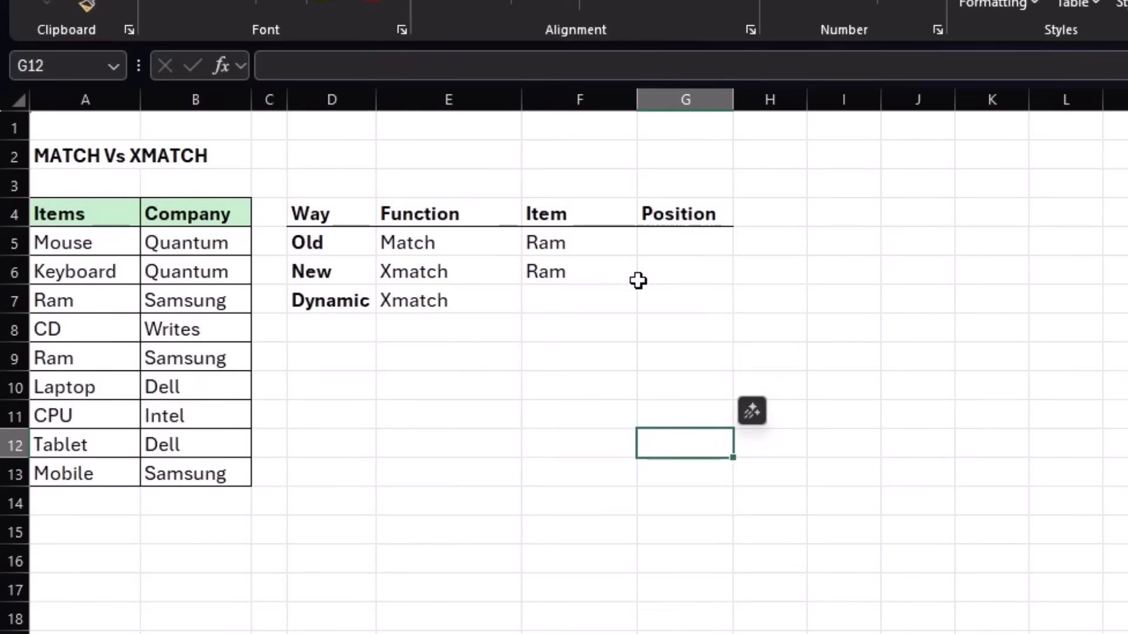
Enter a MATCH formula in G5 that finds the position of F5 in A5:A13 with match type 0, and review it.
left_click(715, 250)
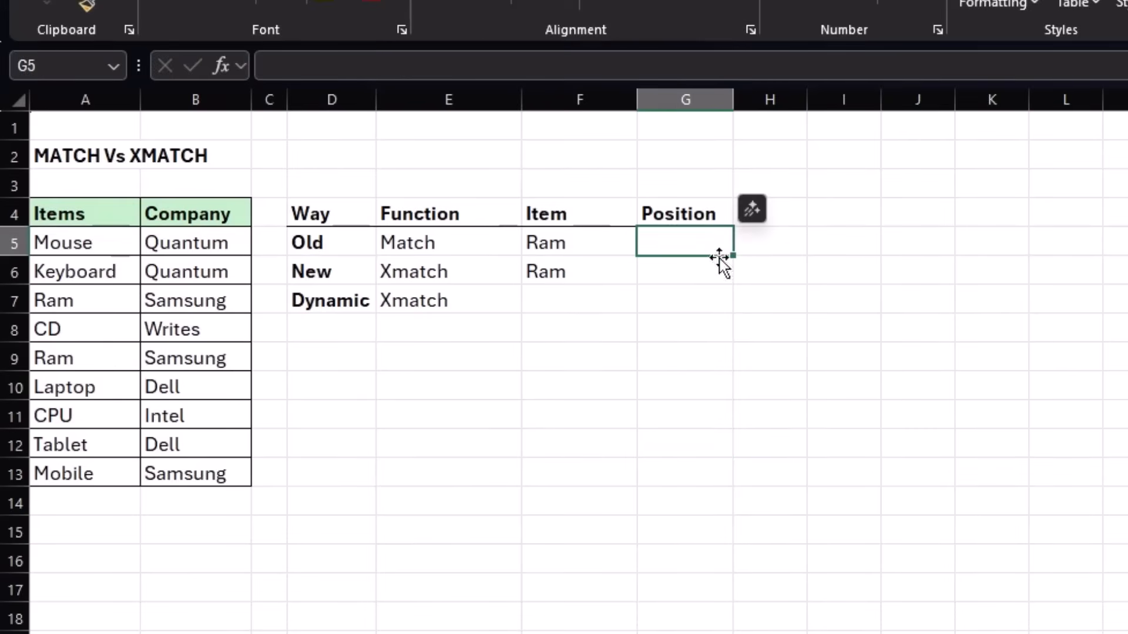
type("=match(")
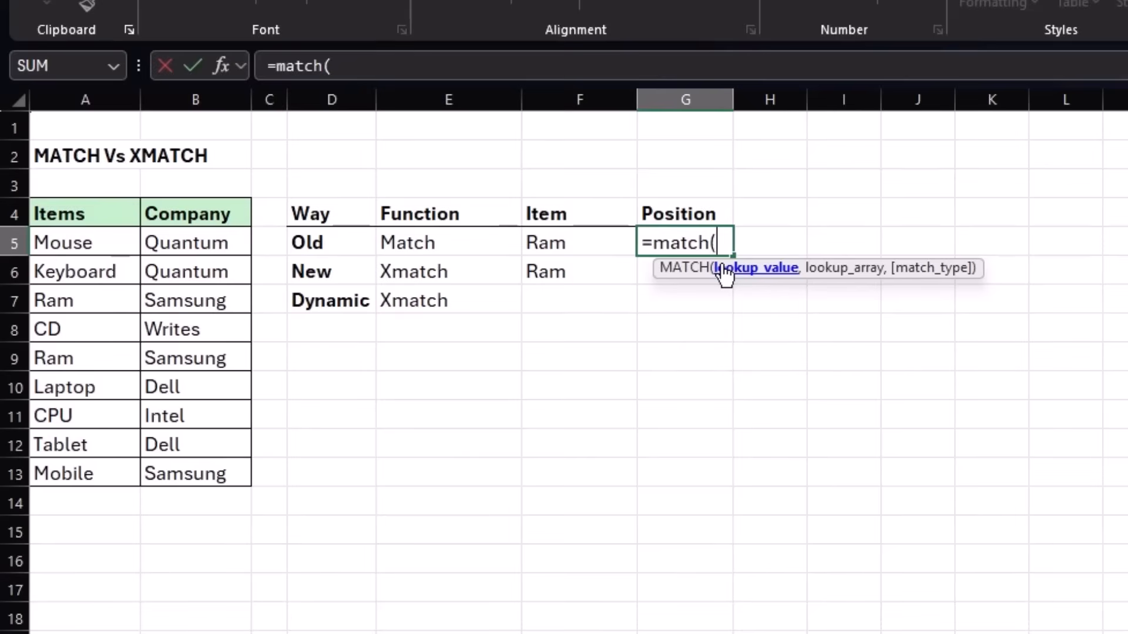
left_click(573, 244)
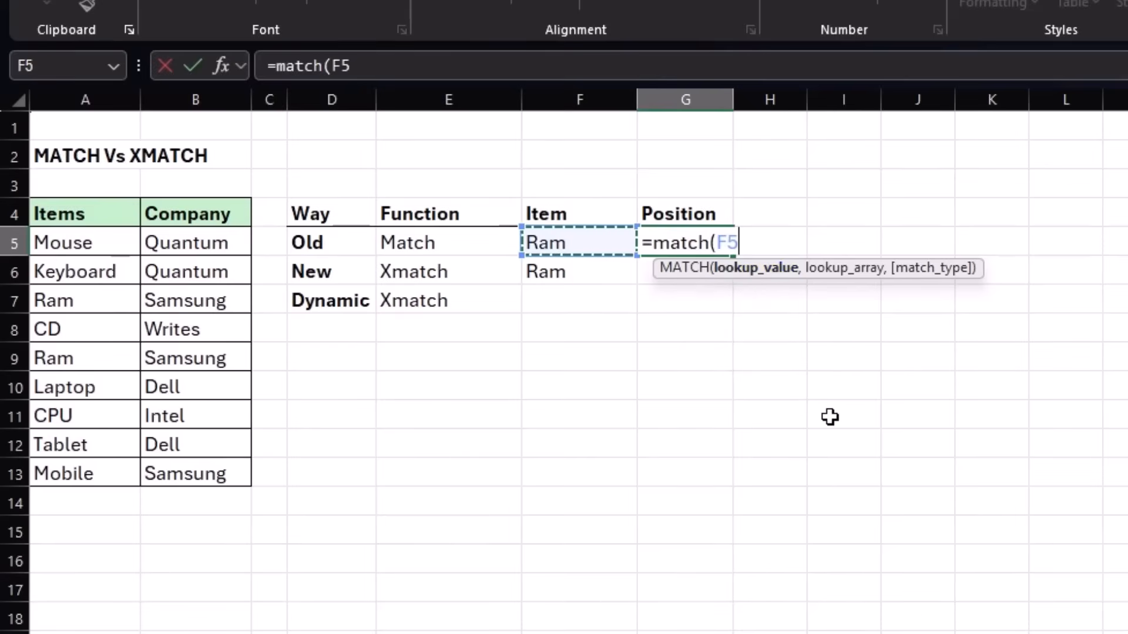
type(",")
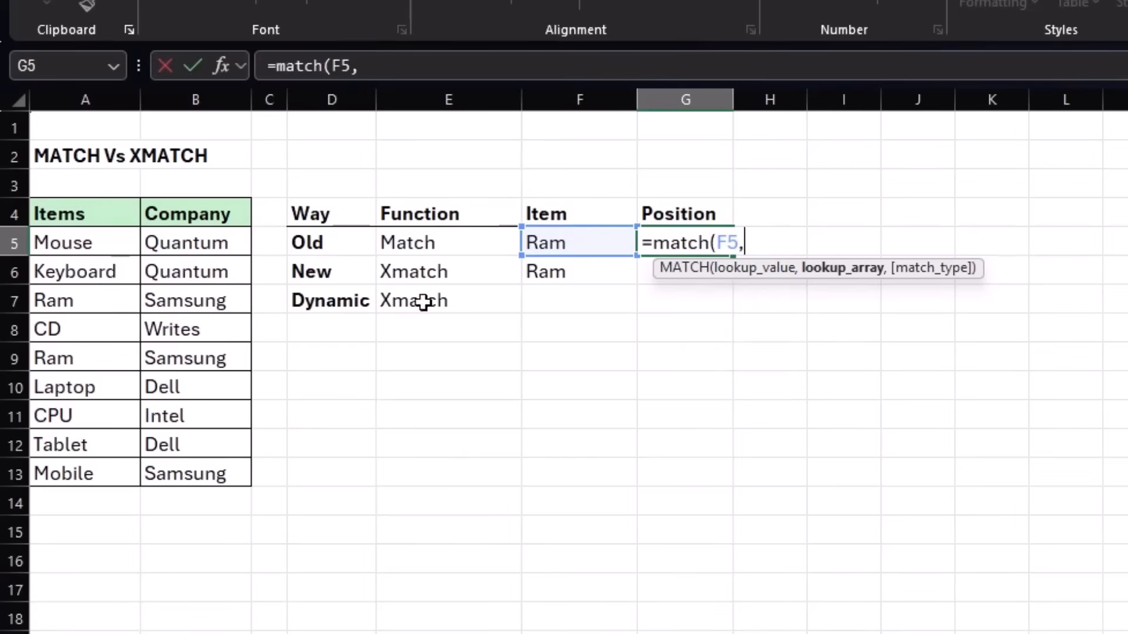
left_click_drag(71, 242, 69, 470)
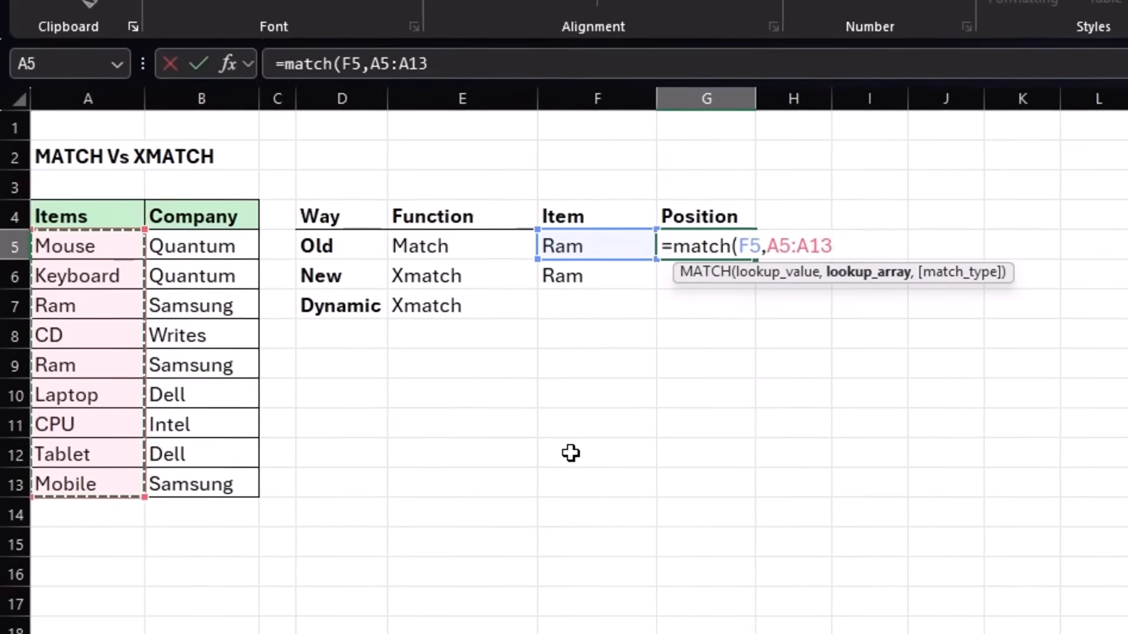
type(",0")
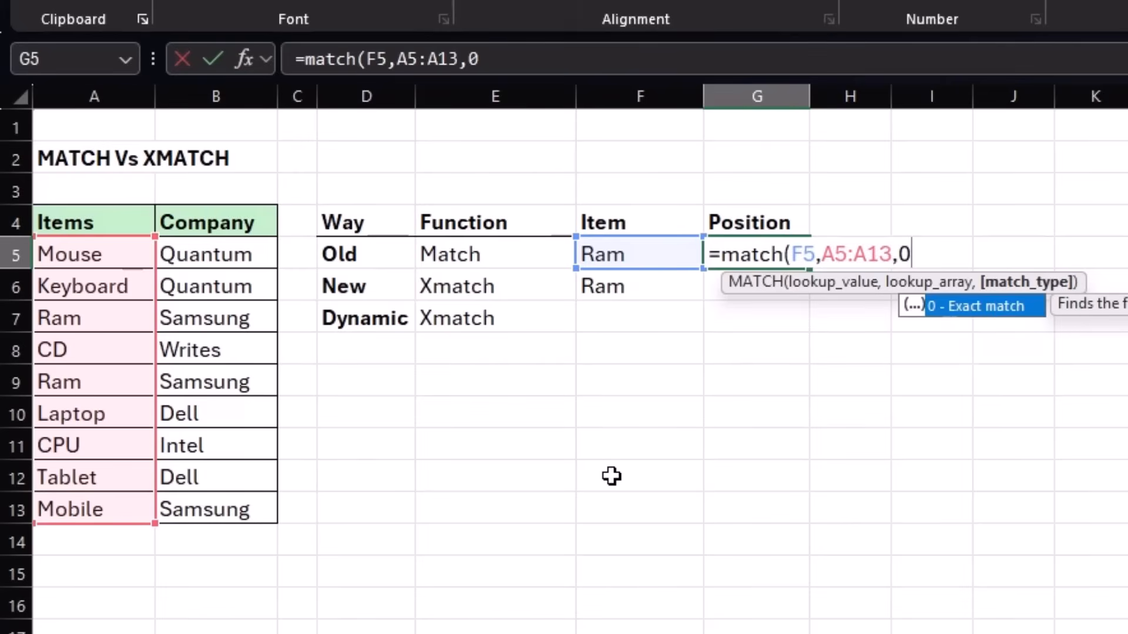
type(")")
key("Return")
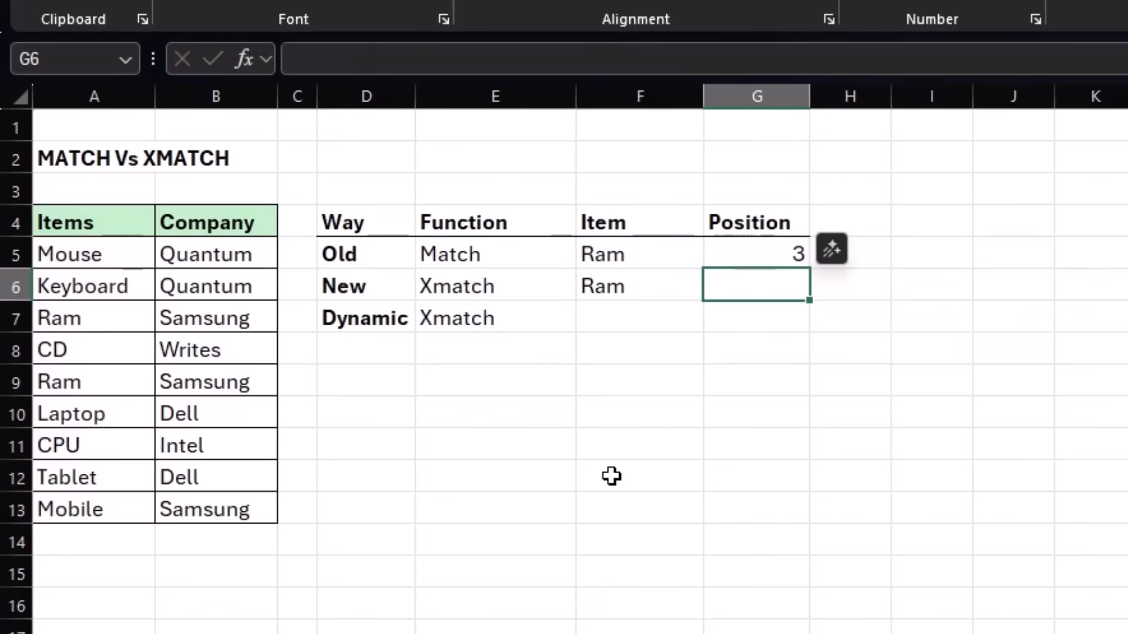
left_click(742, 252)
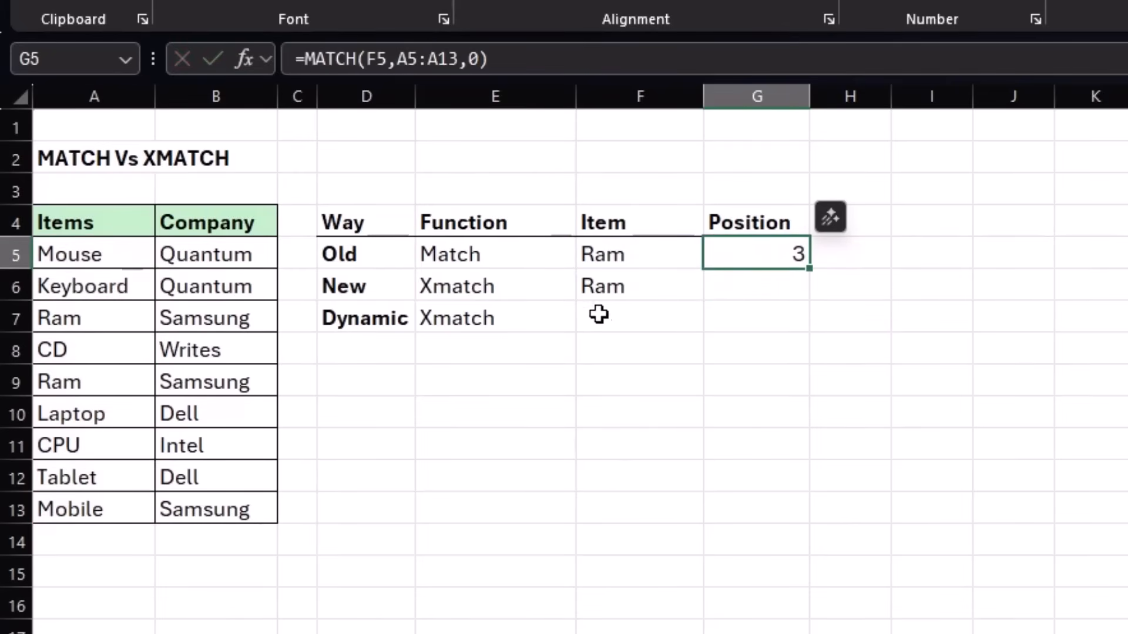
Enter an XMATCH formula in G6 that finds the position of F6 in A5:A13 with match mode 0.
left_click(744, 289)
type("=")
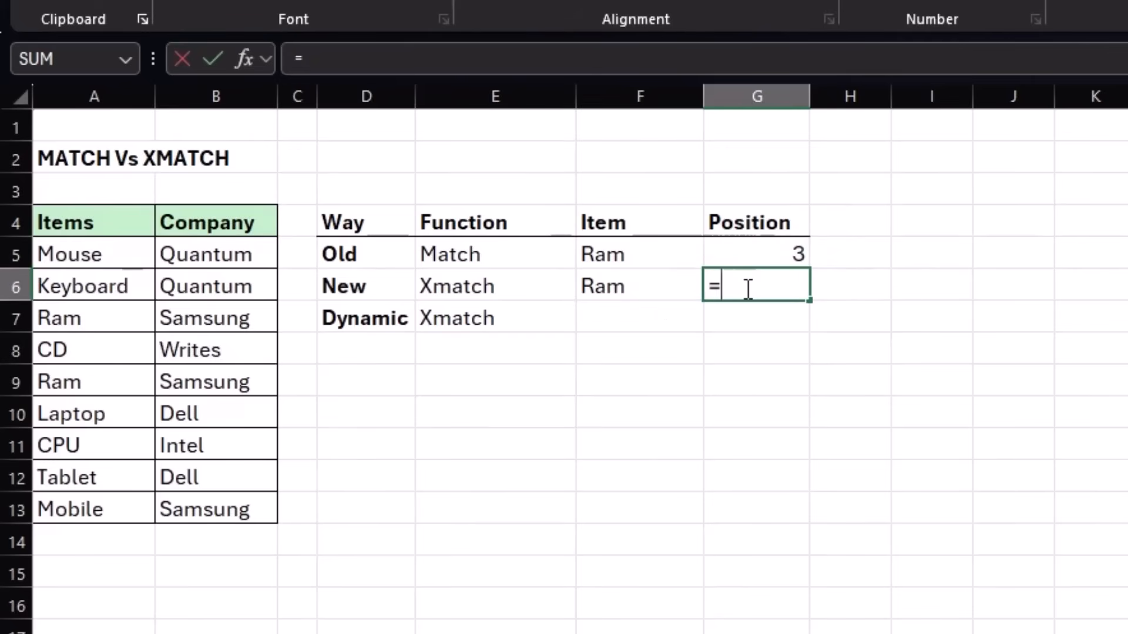
type("xmatch(")
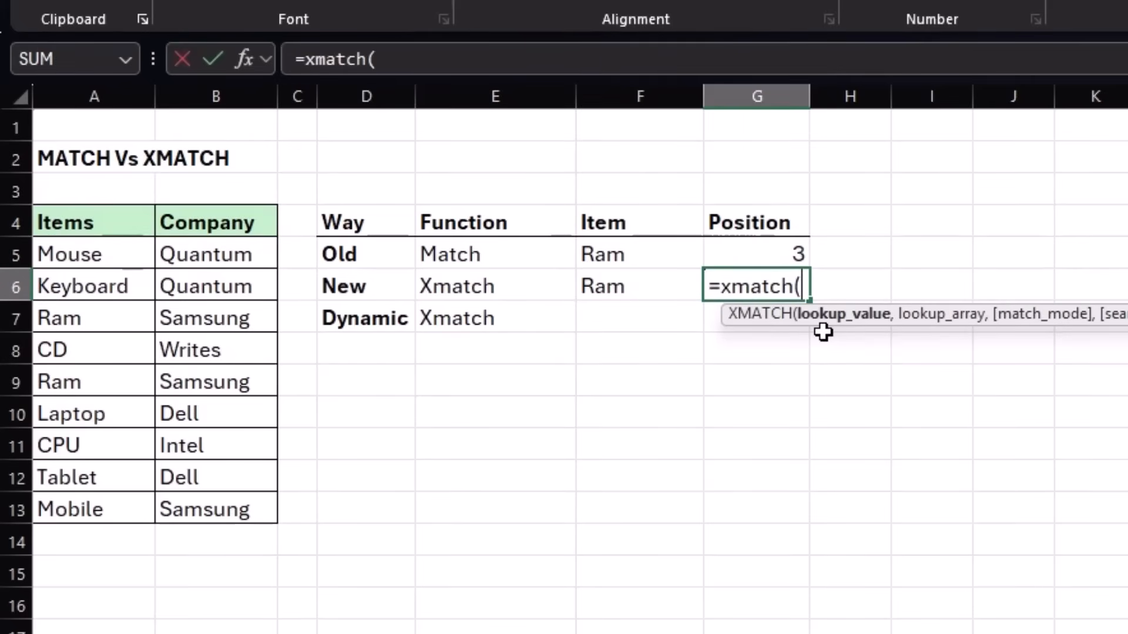
left_click(643, 285)
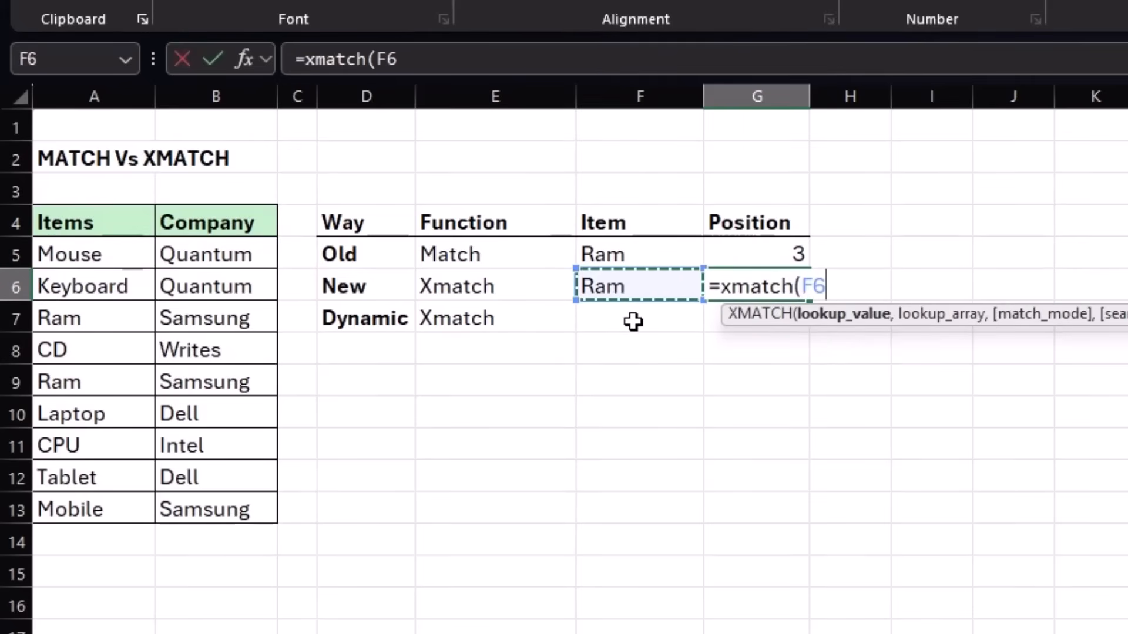
type(",")
left_click_drag(148, 259, 111, 506)
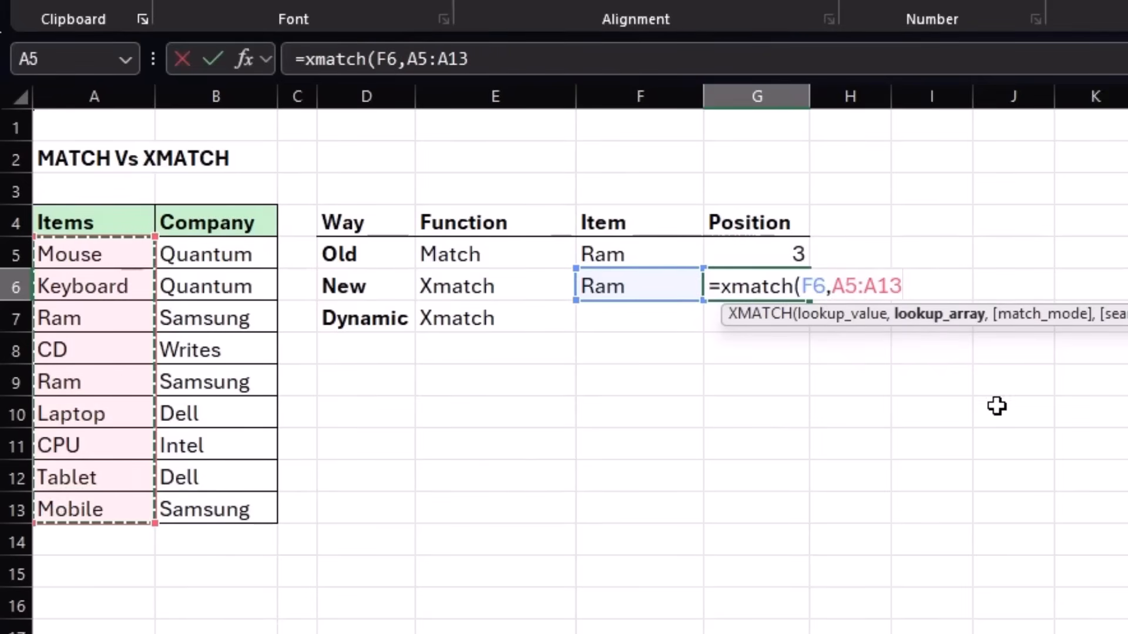
type(",")
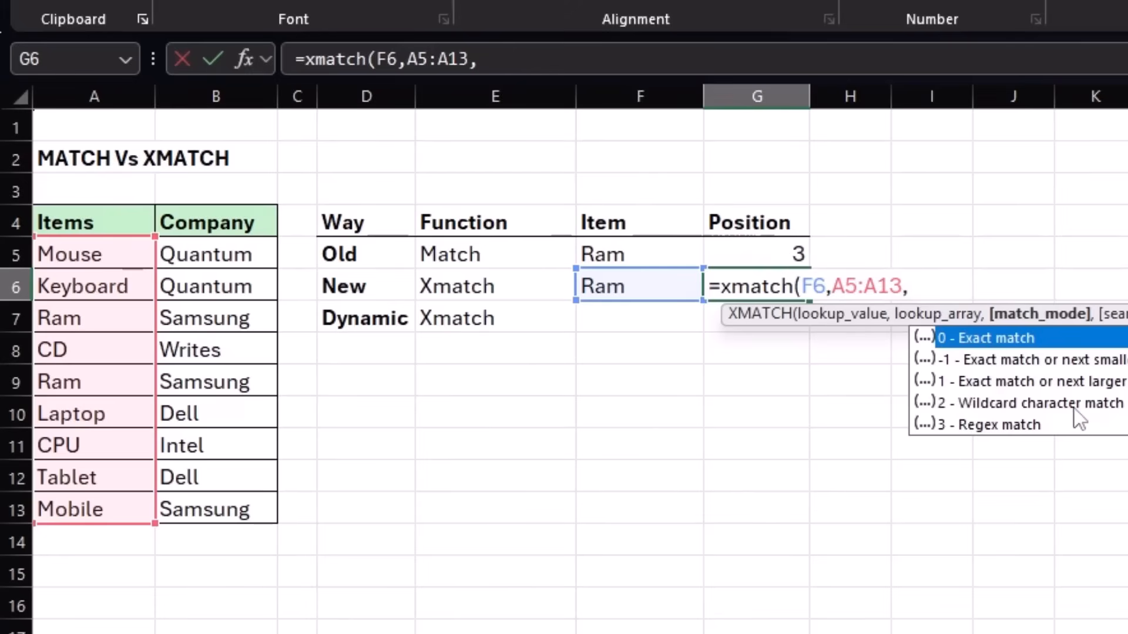
type("0")
key("Return")
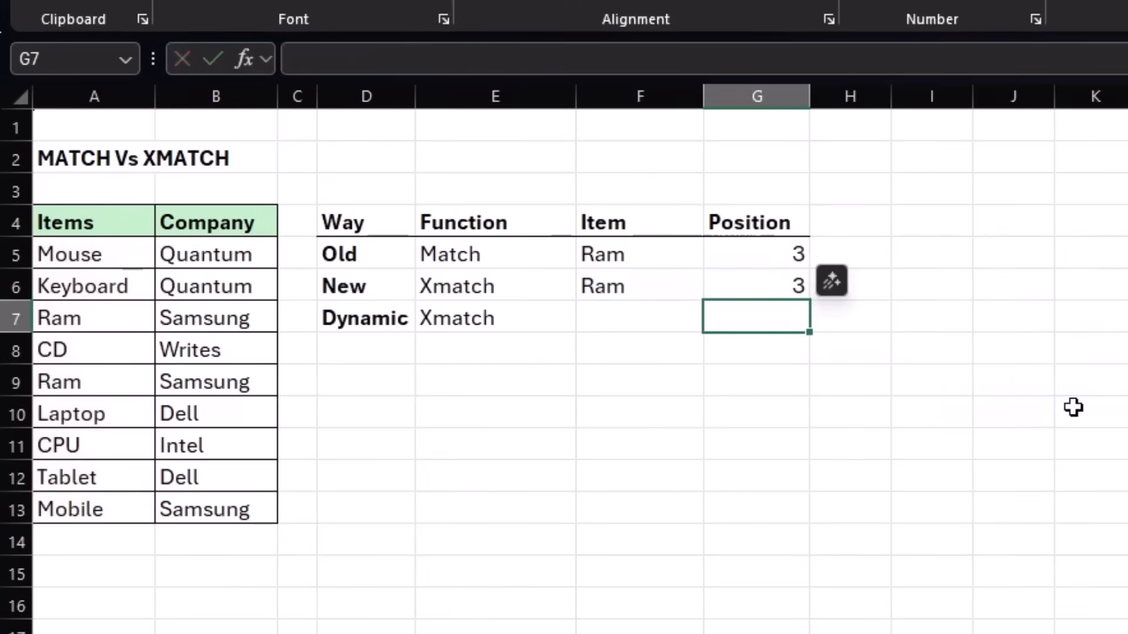
Compare the MATCH formula in G5 with the XMATCH formula in G6.
left_click(733, 284)
left_click(766, 252)
left_click(764, 284)
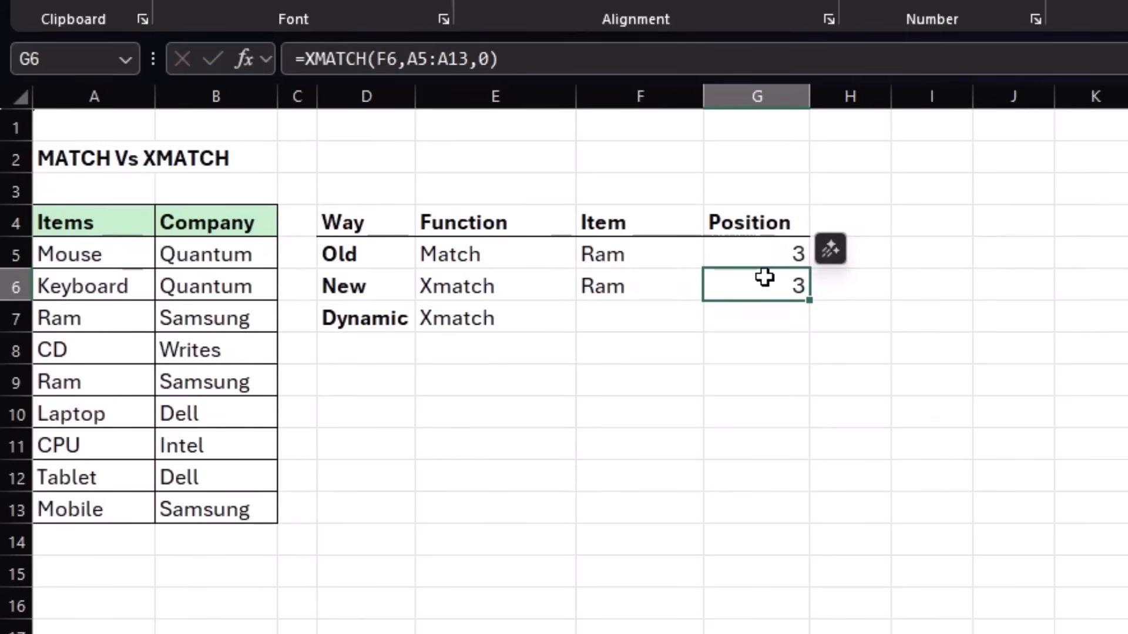
left_click(767, 252)
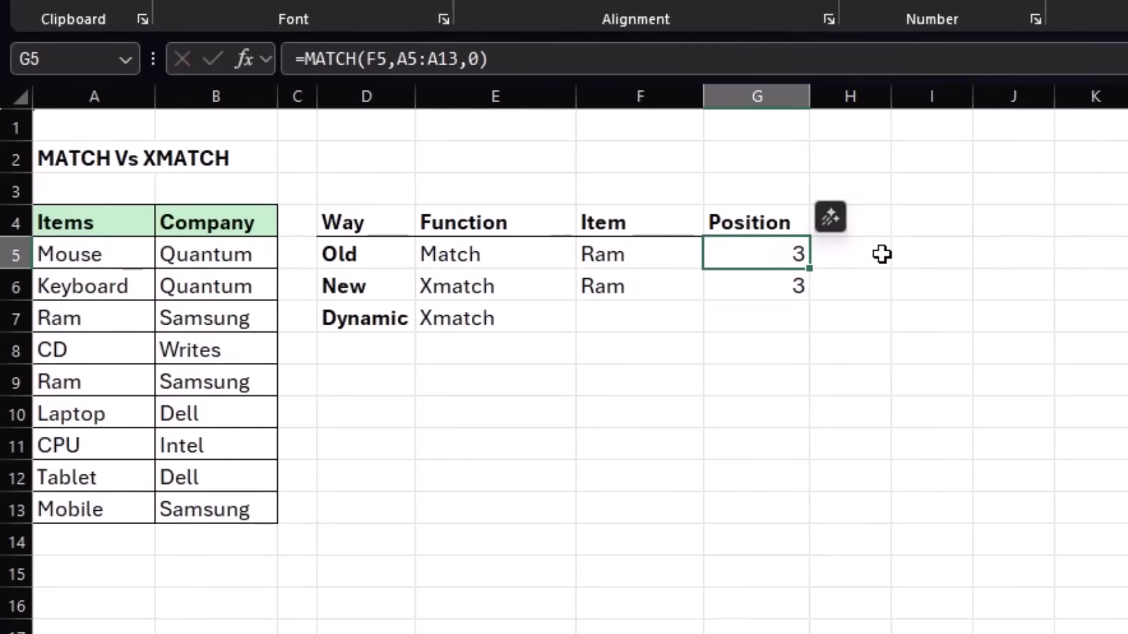
Add search mode -1 (search last-to-first) to the XMATCH formula in G6, keeping match mode 0.
left_click(770, 284)
key("F2")
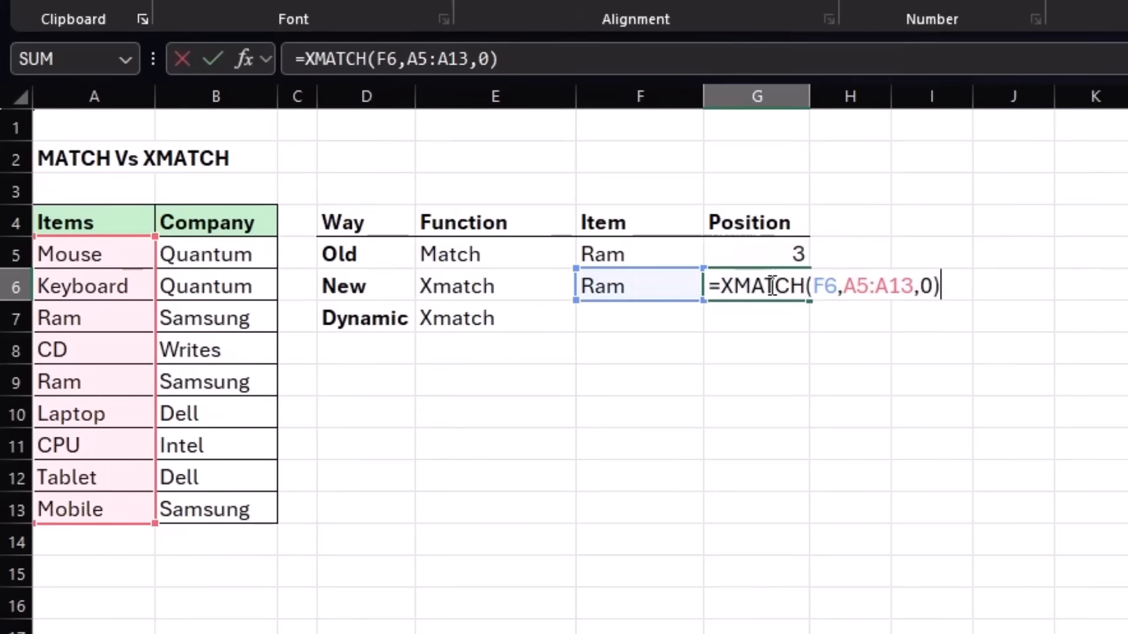
key("BackSpace")
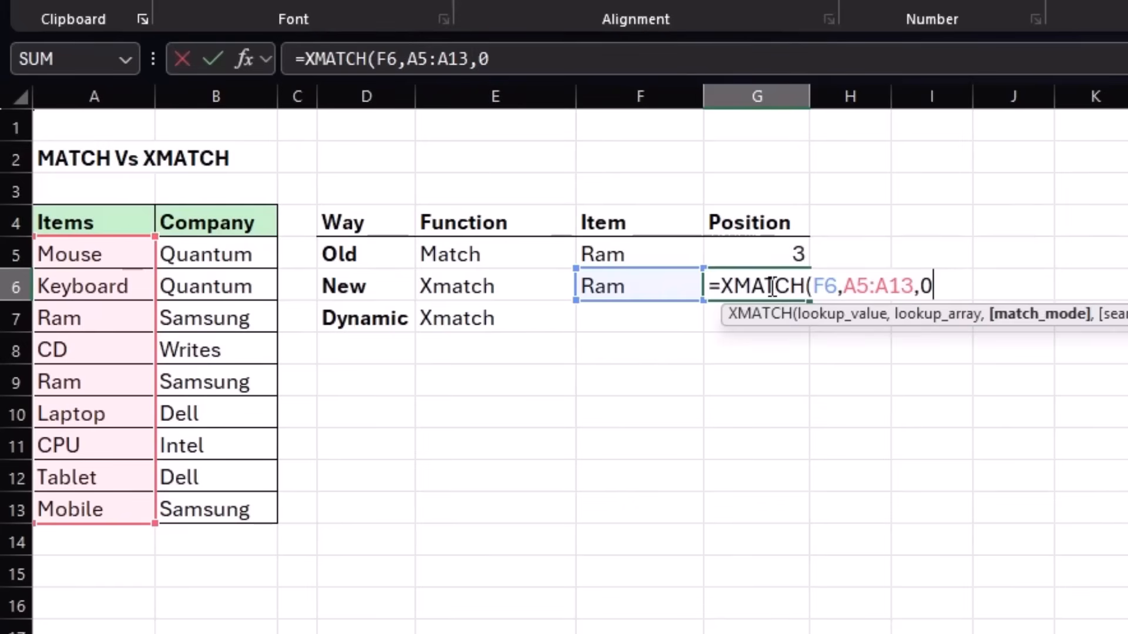
key("BackSpace")
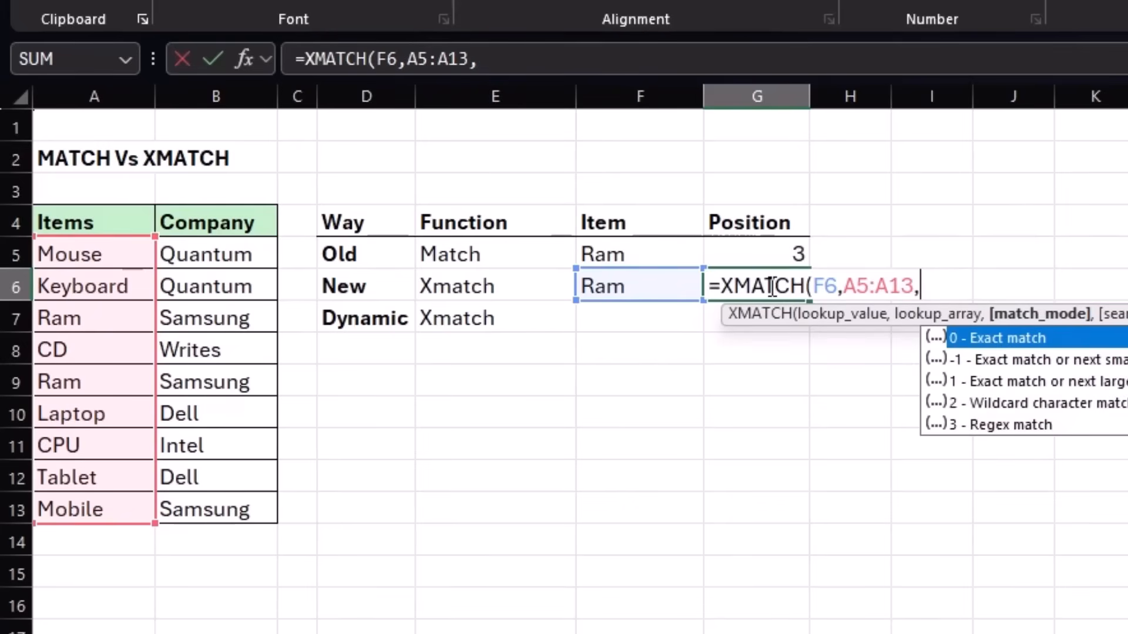
type("0")
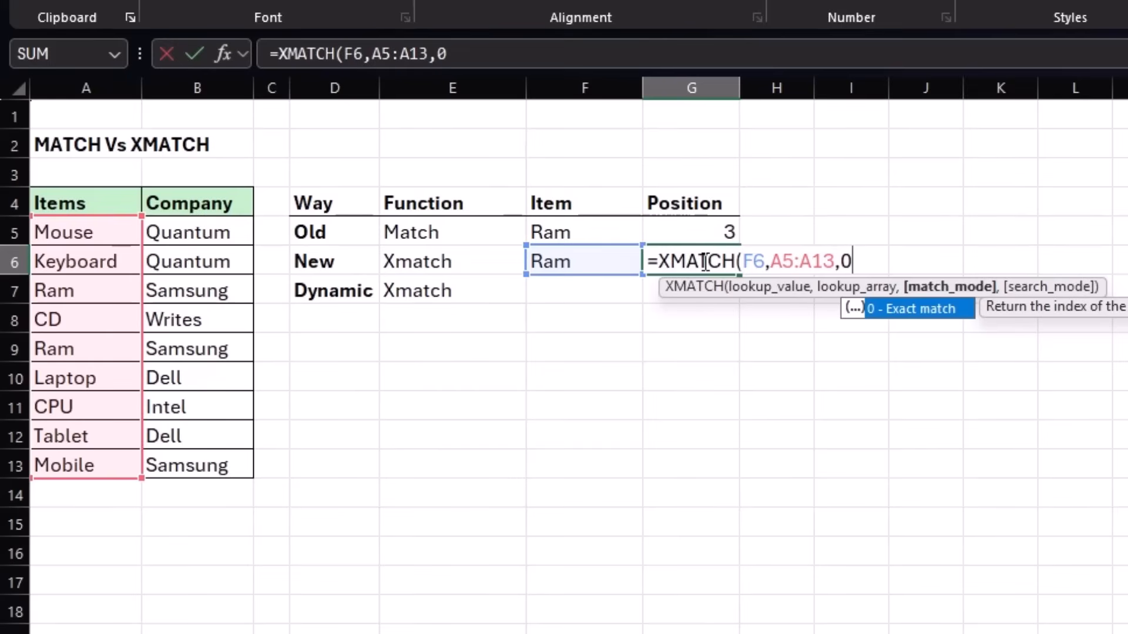
type(",")
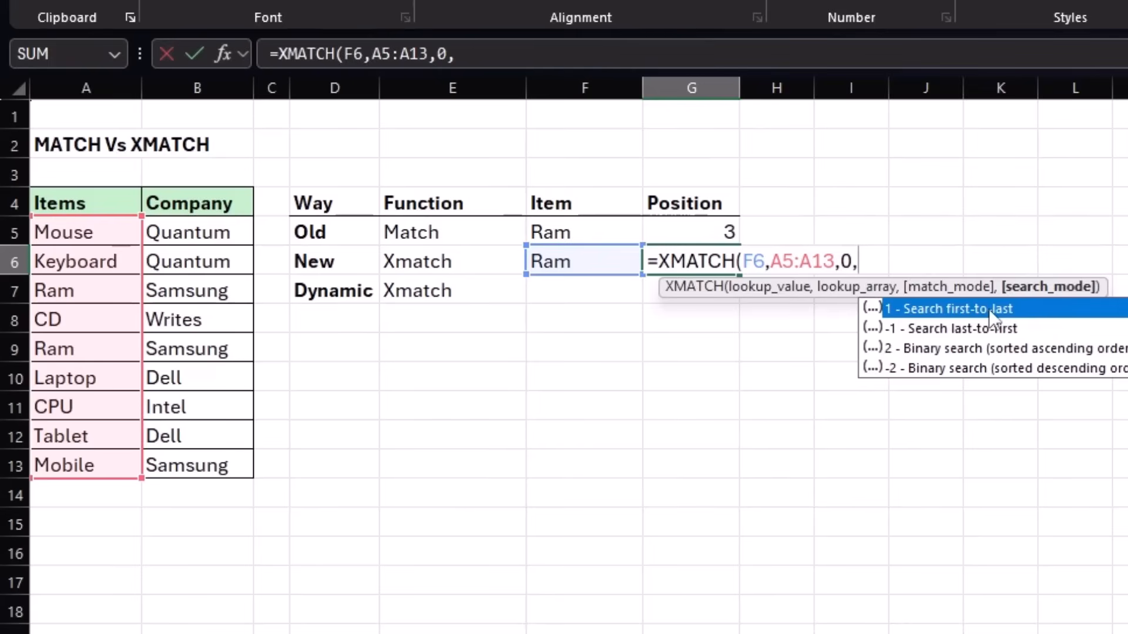
double_click(936, 330)
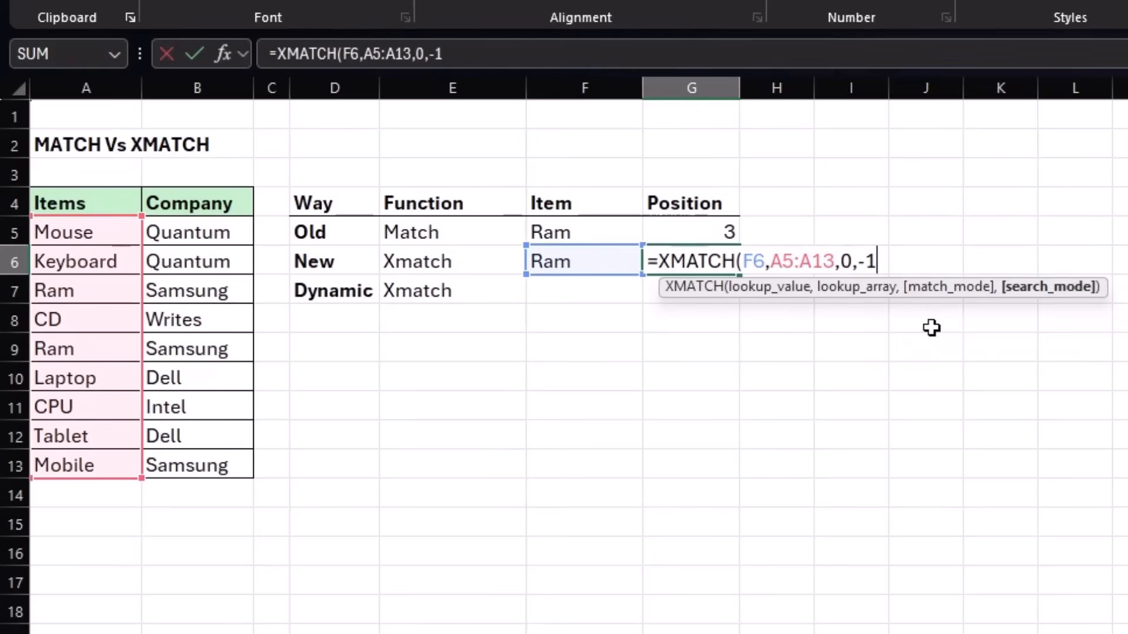
type(")")
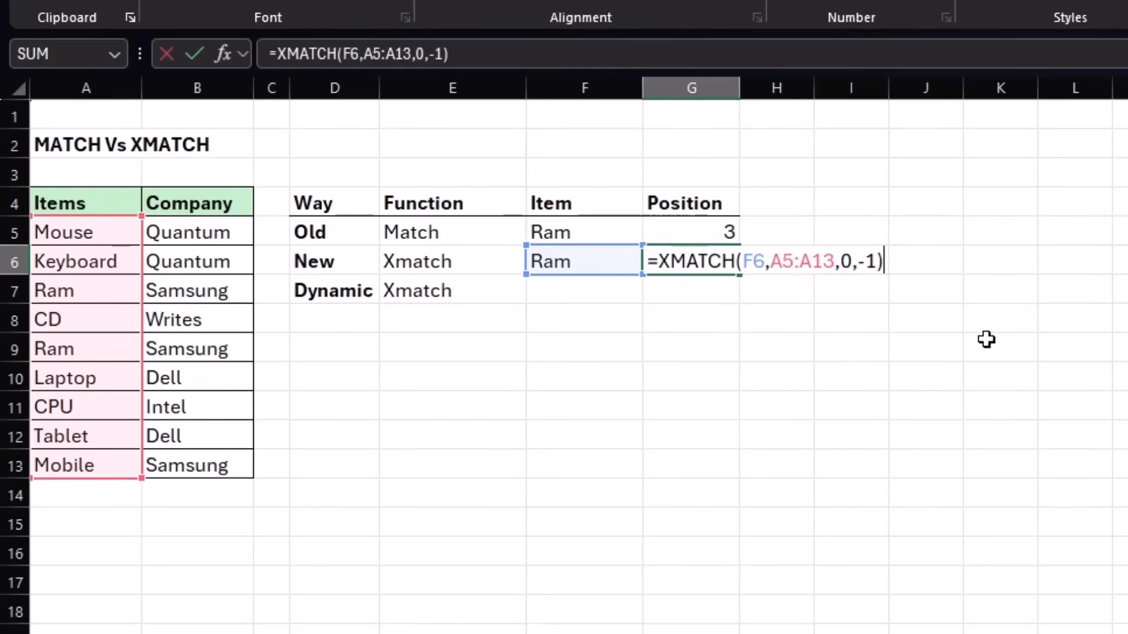
key("Return")
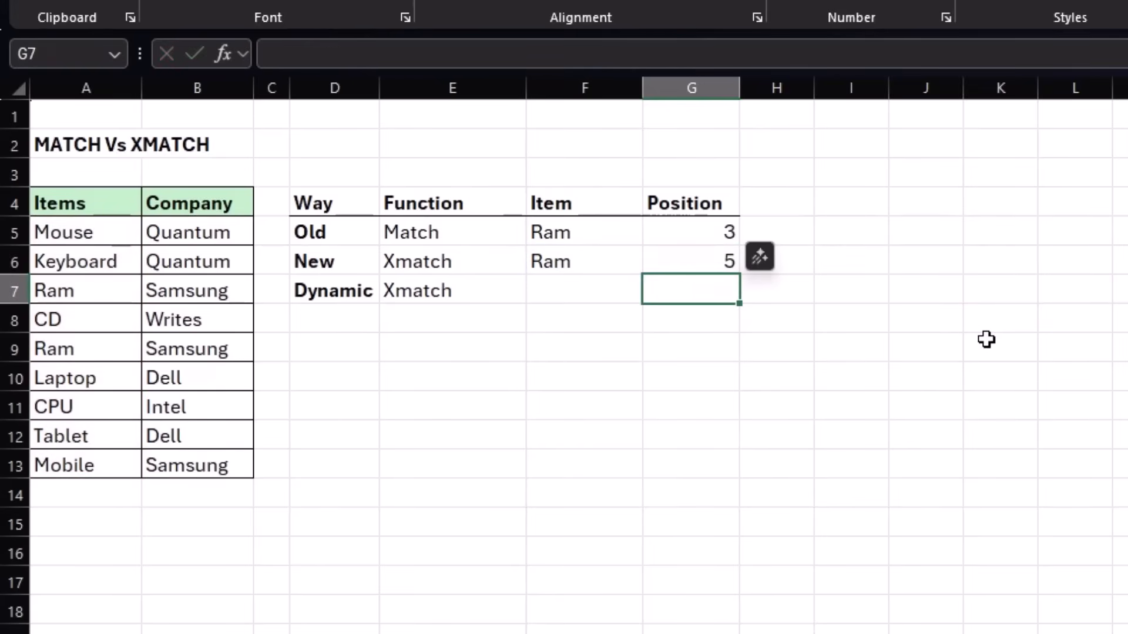
Review the XMATCH formula in G6 against the two Ram entries in A9 and A7.
left_click(680, 262)
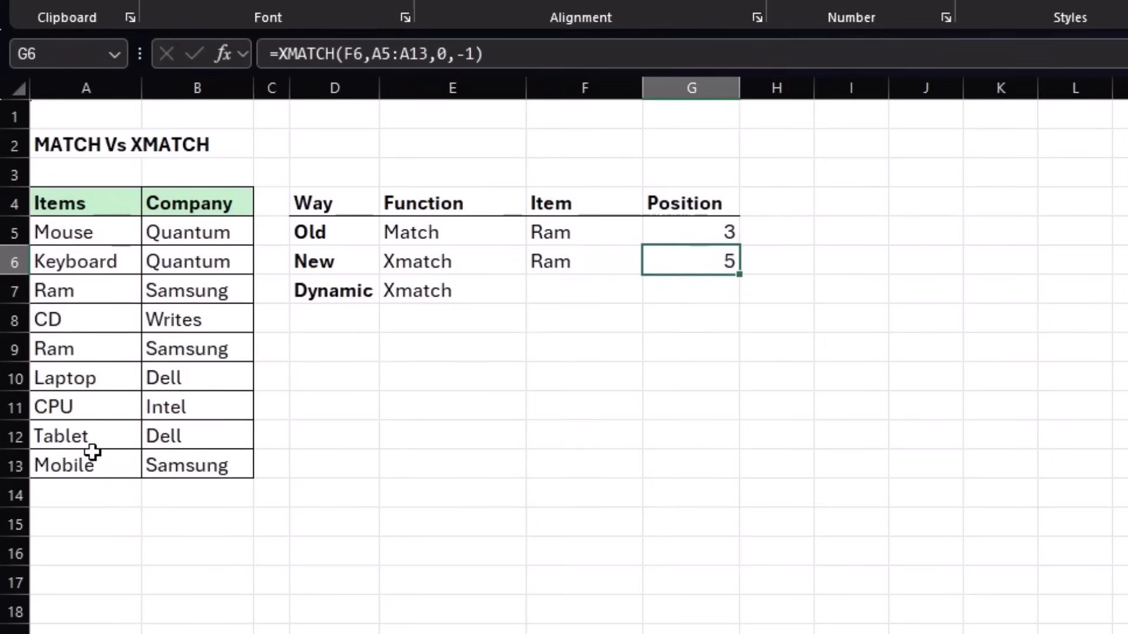
left_click(84, 354)
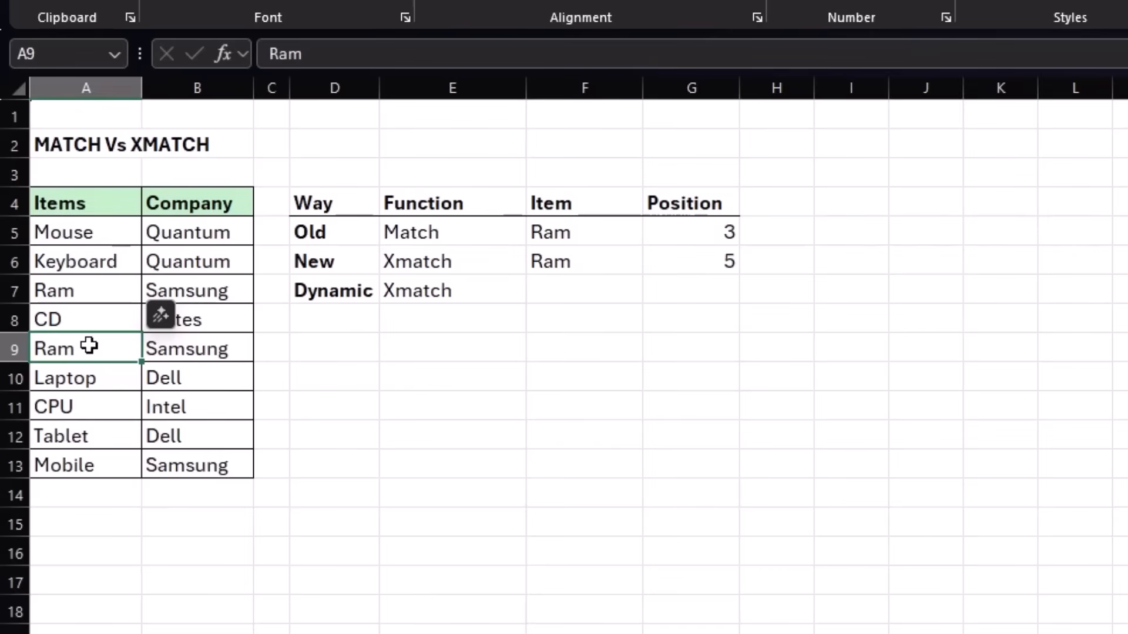
left_click(85, 290)
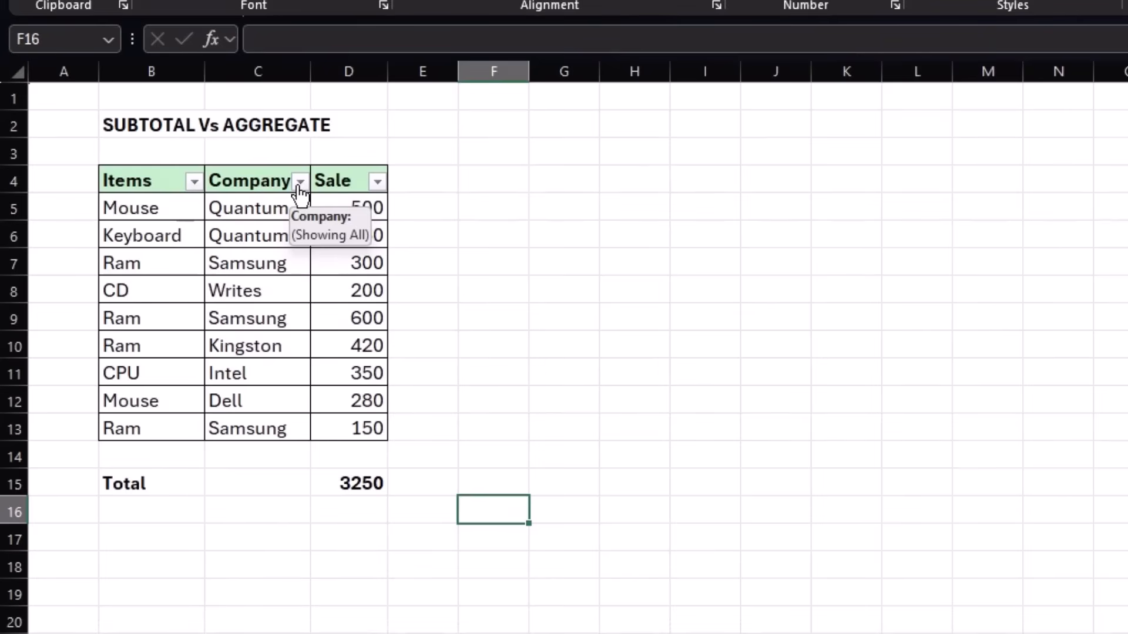
Select the SUBTOTAL formula in D15 and filter the Items column to show only Keyboard.
left_click(353, 484)
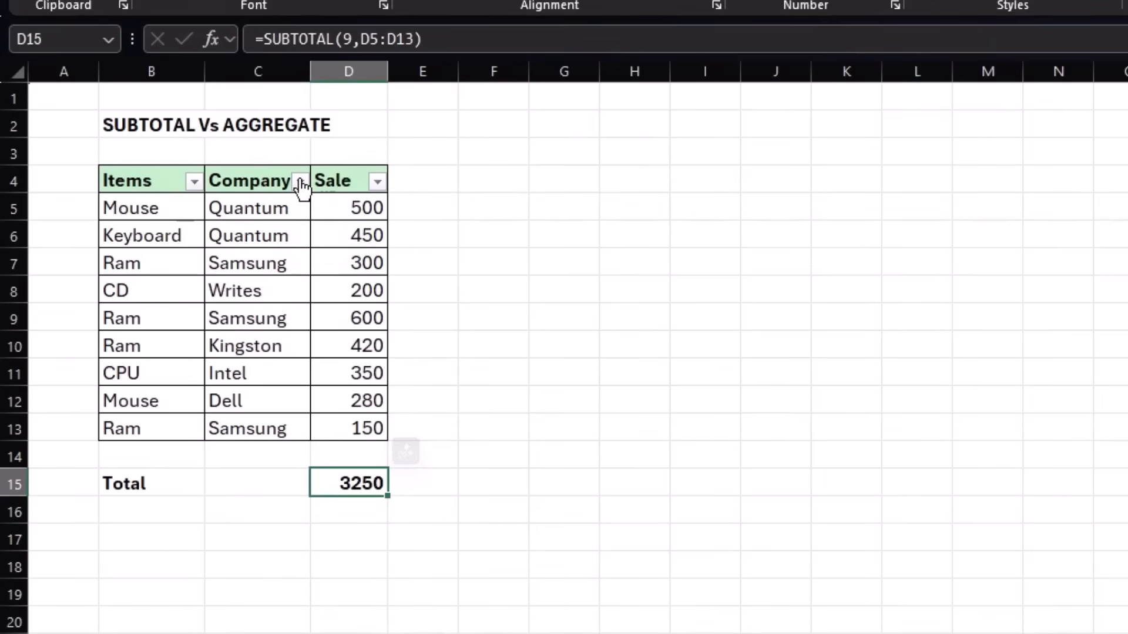
left_click(195, 182)
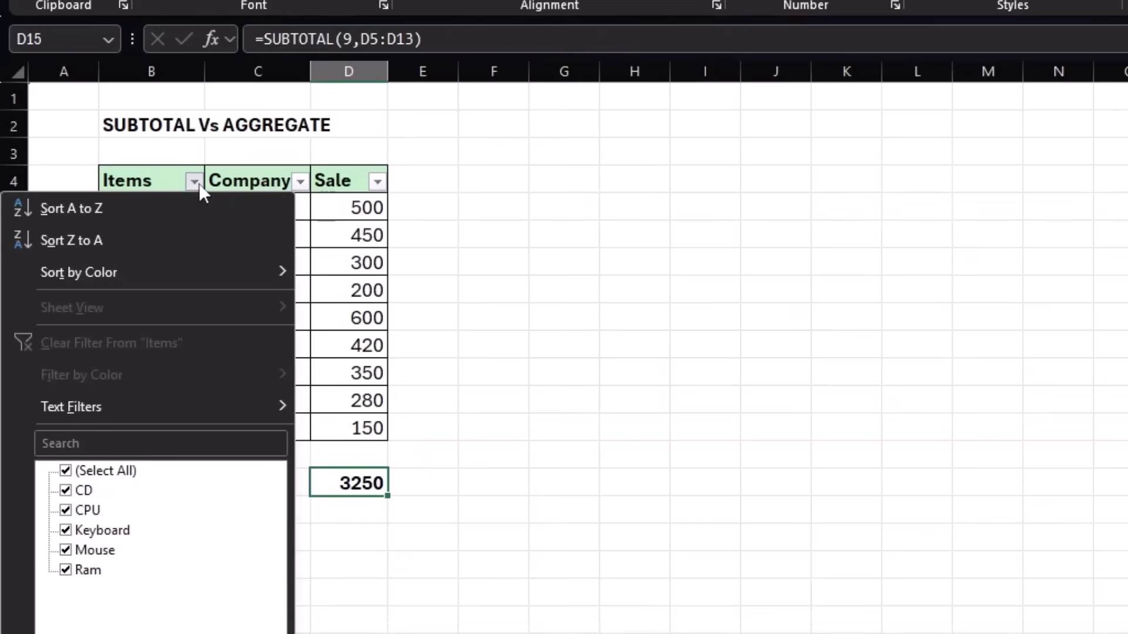
left_click(66, 471)
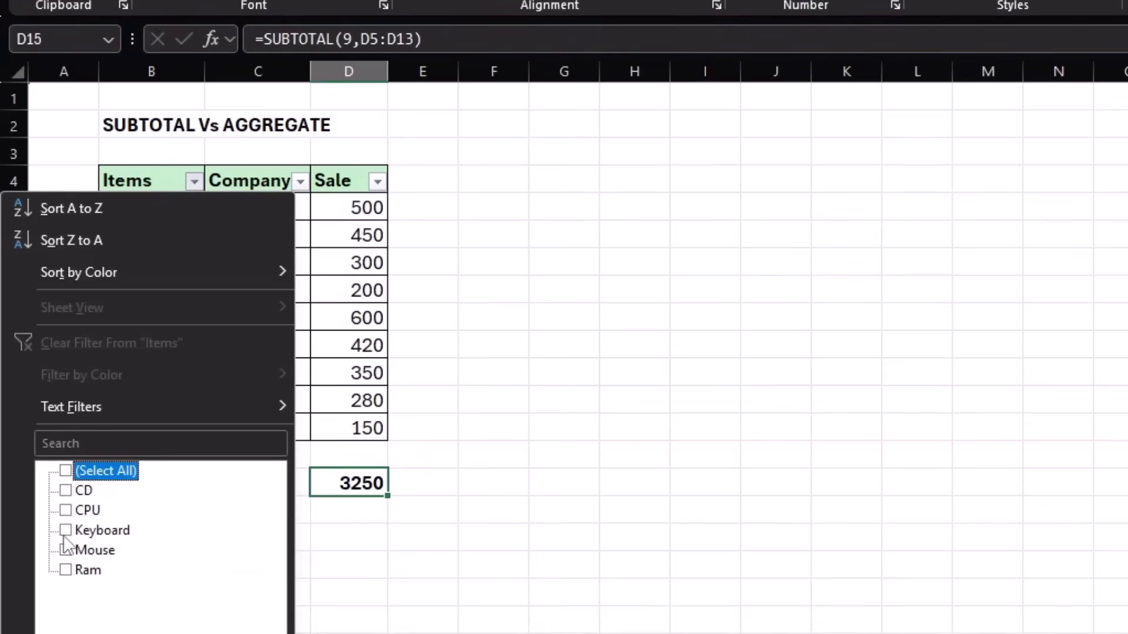
left_click(66, 531)
left_click(194, 633)
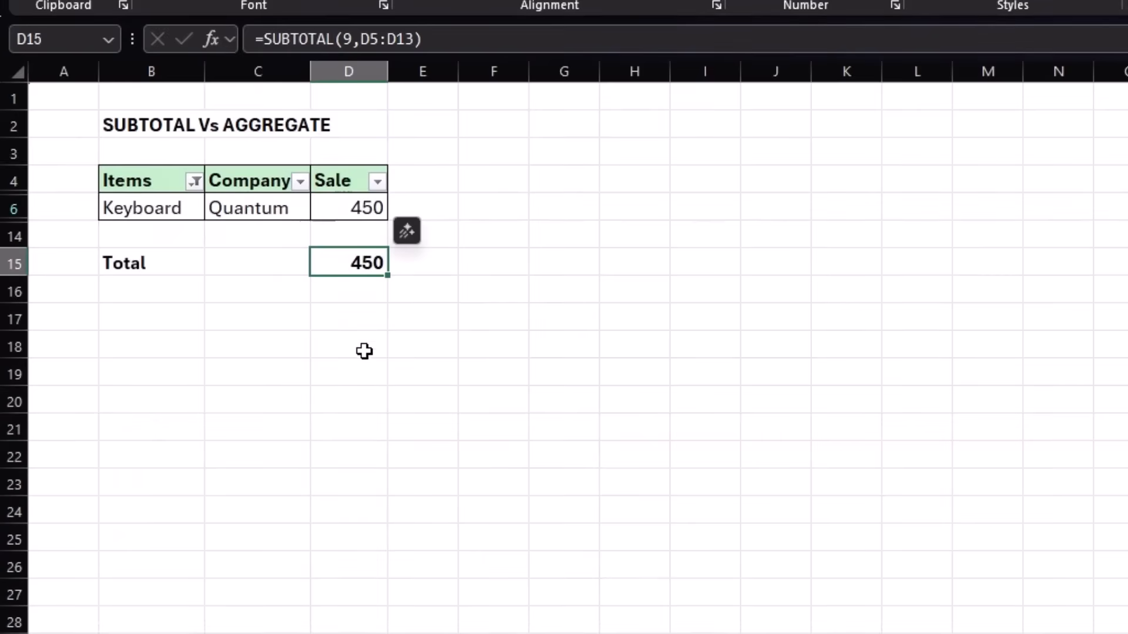
Reselect all entries in the Items column filter to show every row again.
left_click(194, 182)
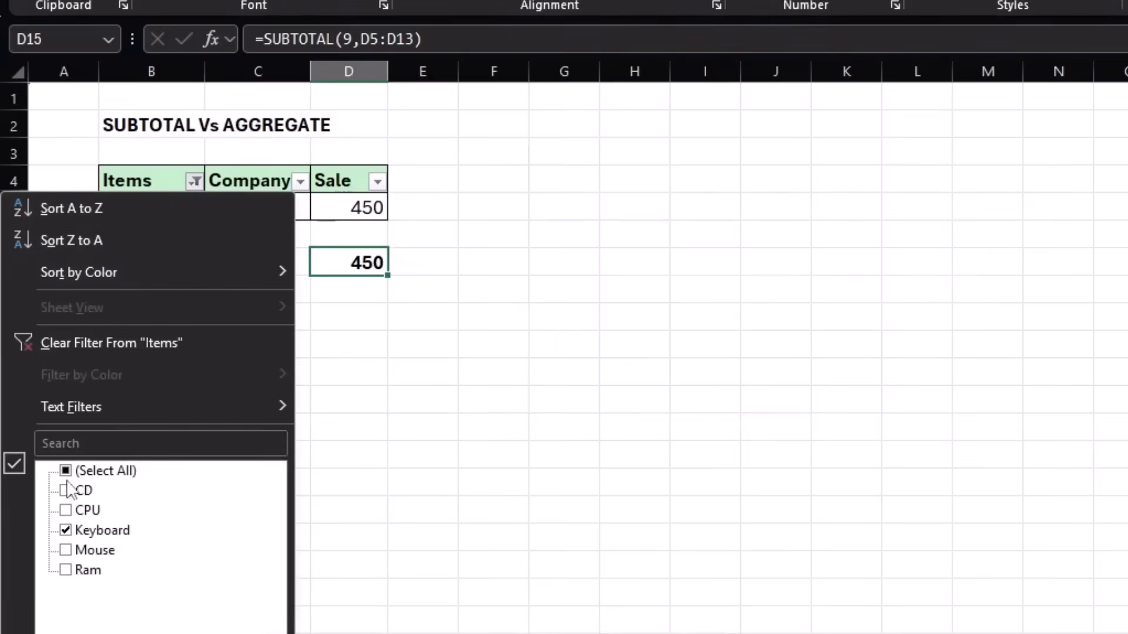
left_click(66, 472)
left_click(193, 633)
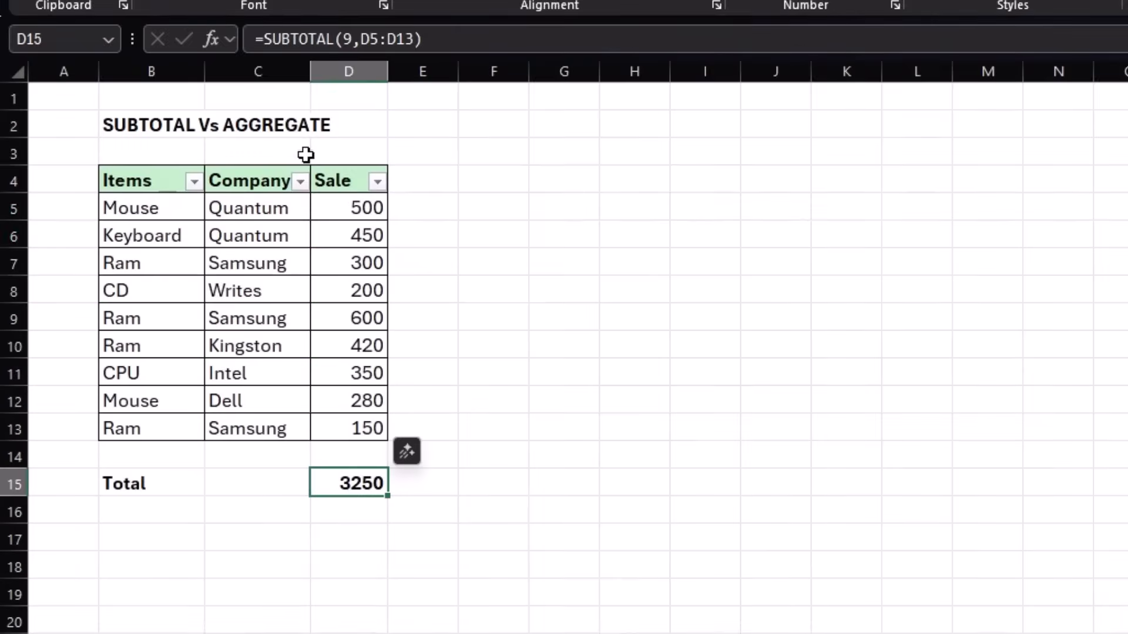
Filter the Company column to show only Quantum, check the total in D15, and clear the filter.
left_click(301, 182)
left_click(80, 471)
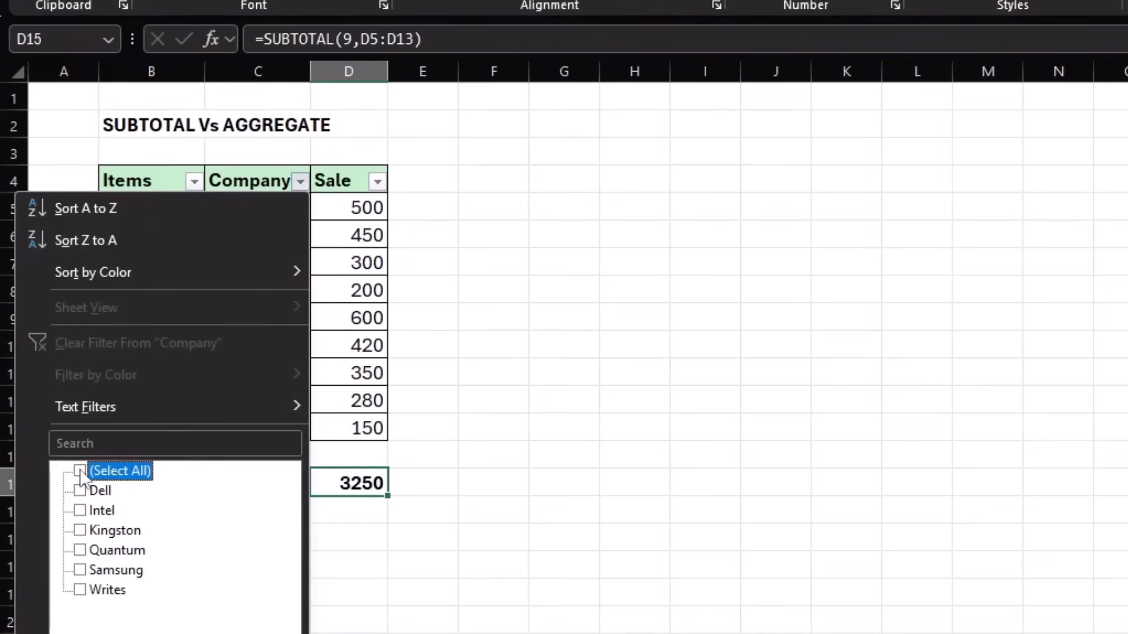
left_click(81, 551)
left_click(194, 632)
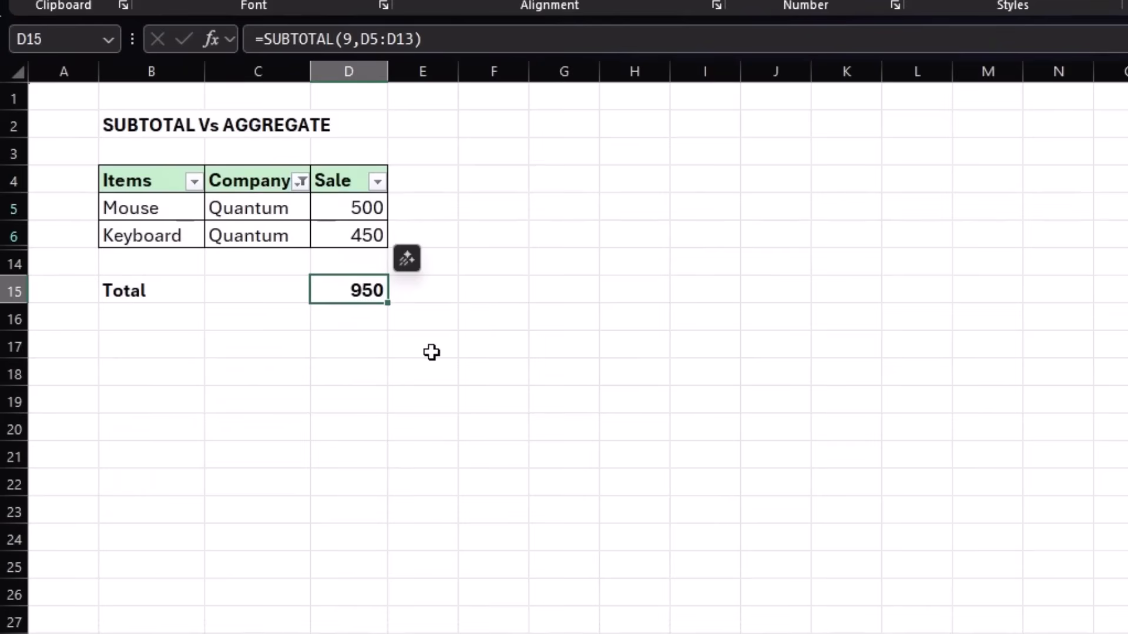
left_click(301, 183)
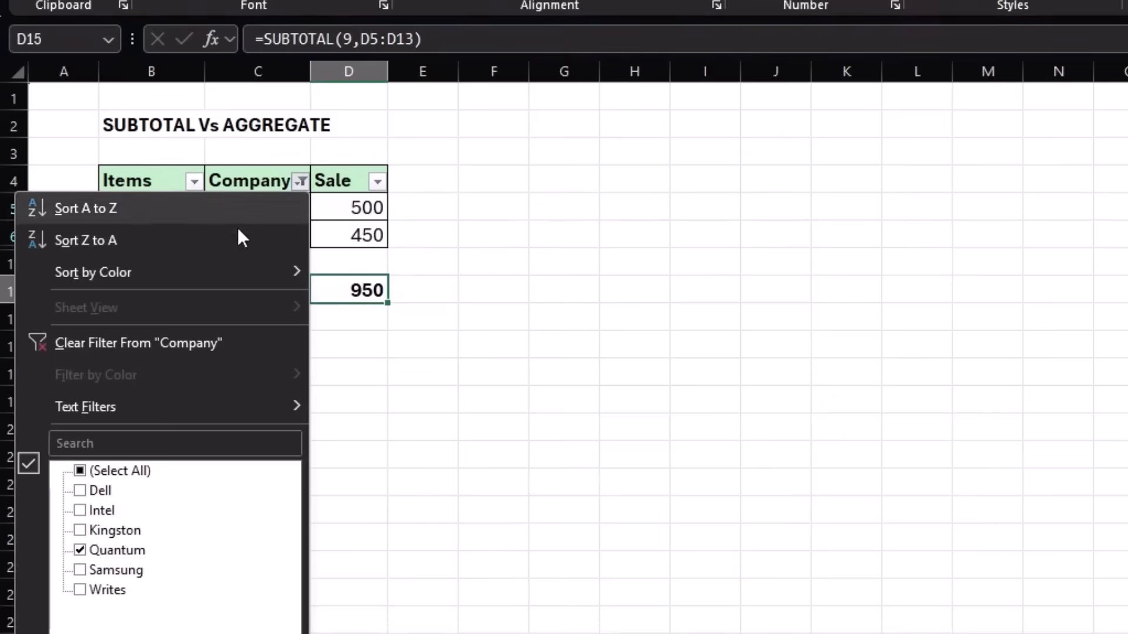
left_click(130, 342)
Replace the sale value in D7 with the formula =2/0 to produce a division error.
left_click(362, 262)
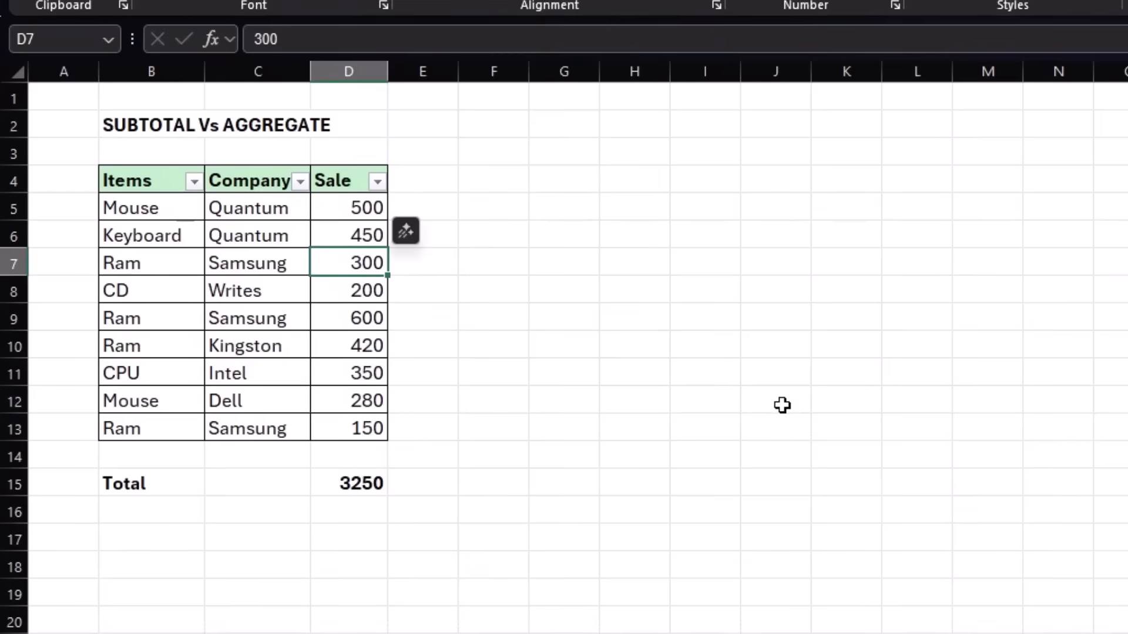
type("20/")
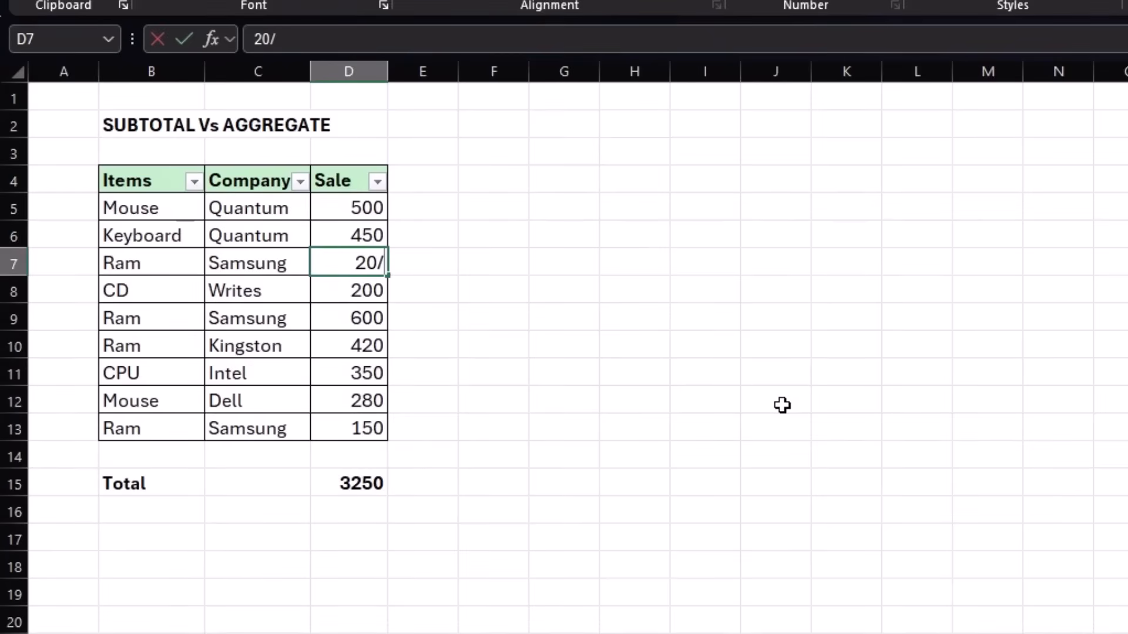
key("Escape")
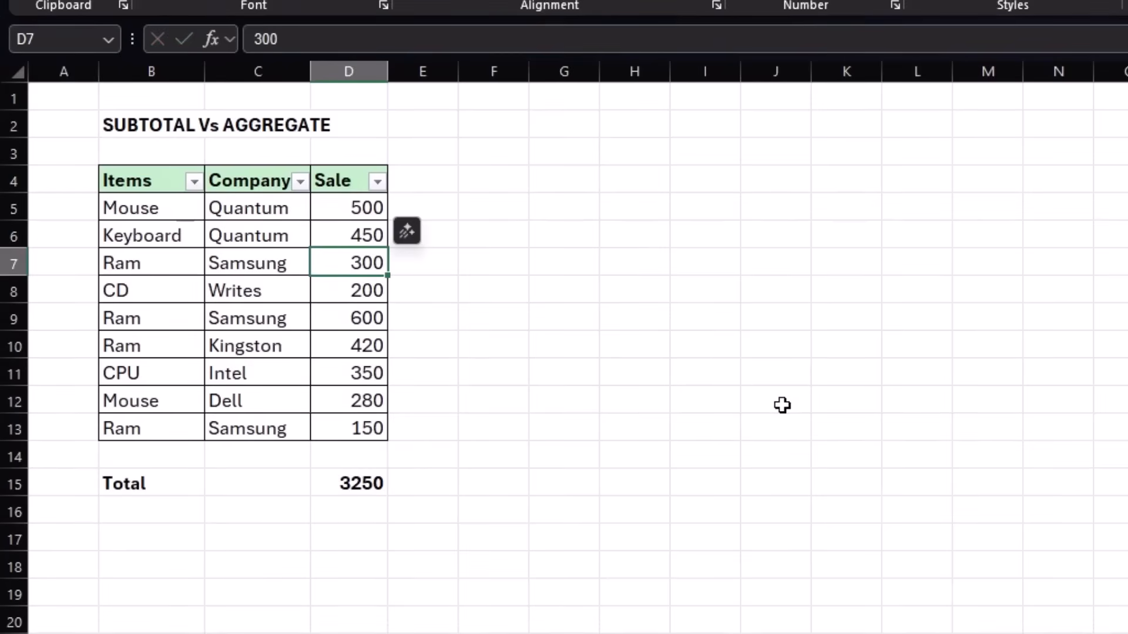
type("=")
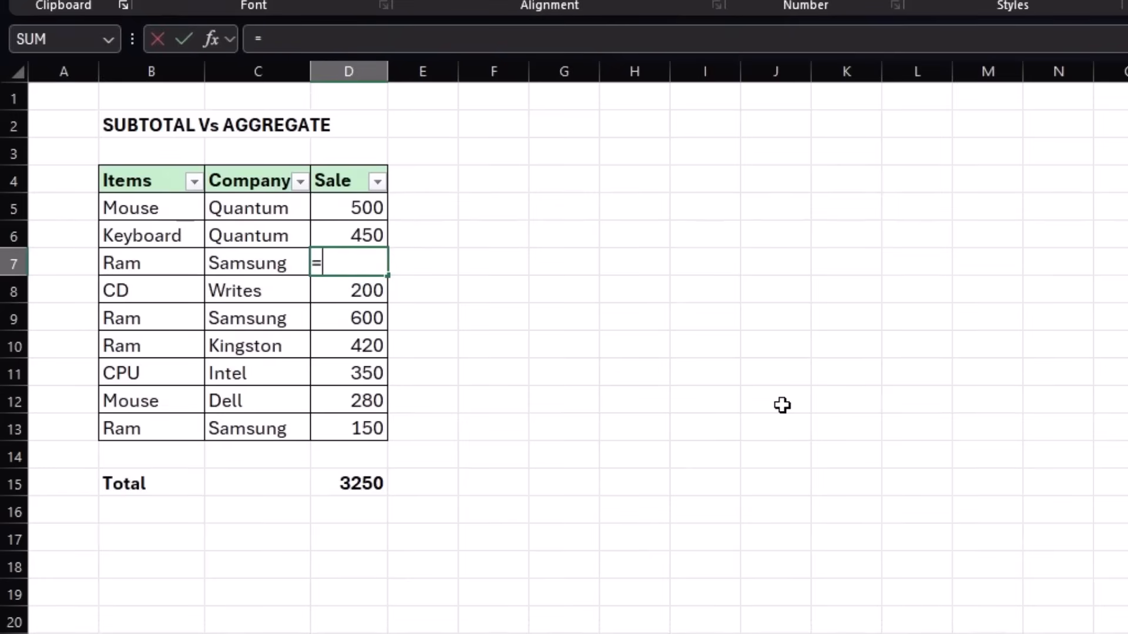
type("2/0")
key("Return")
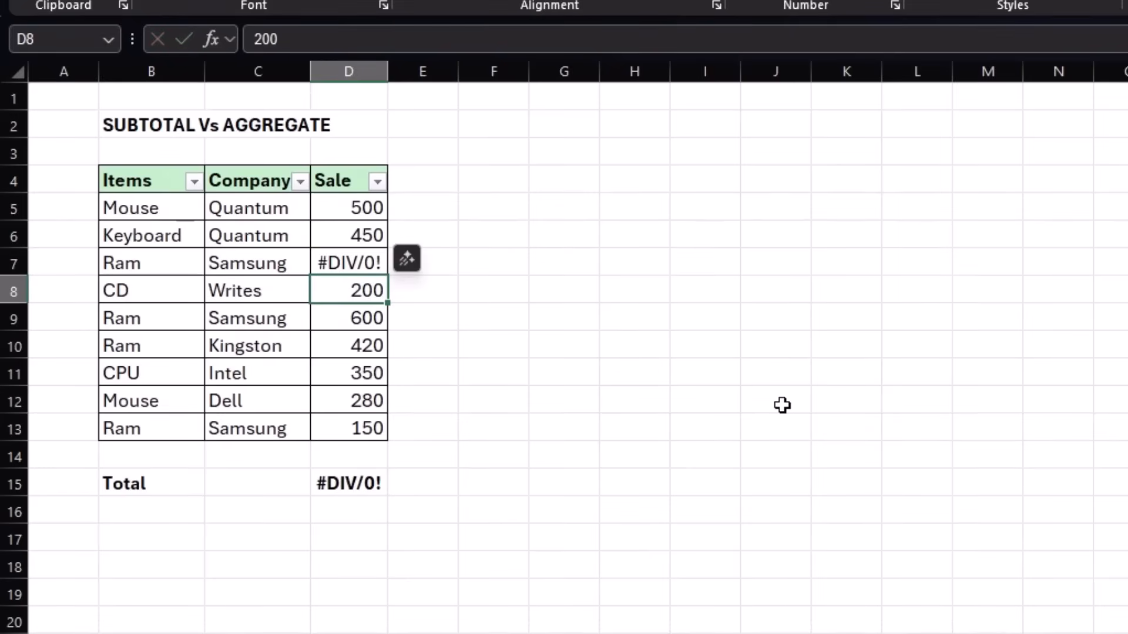
Examine how the SUBTOTAL formula in D15 handles the error in the Sale column.
left_click(362, 483)
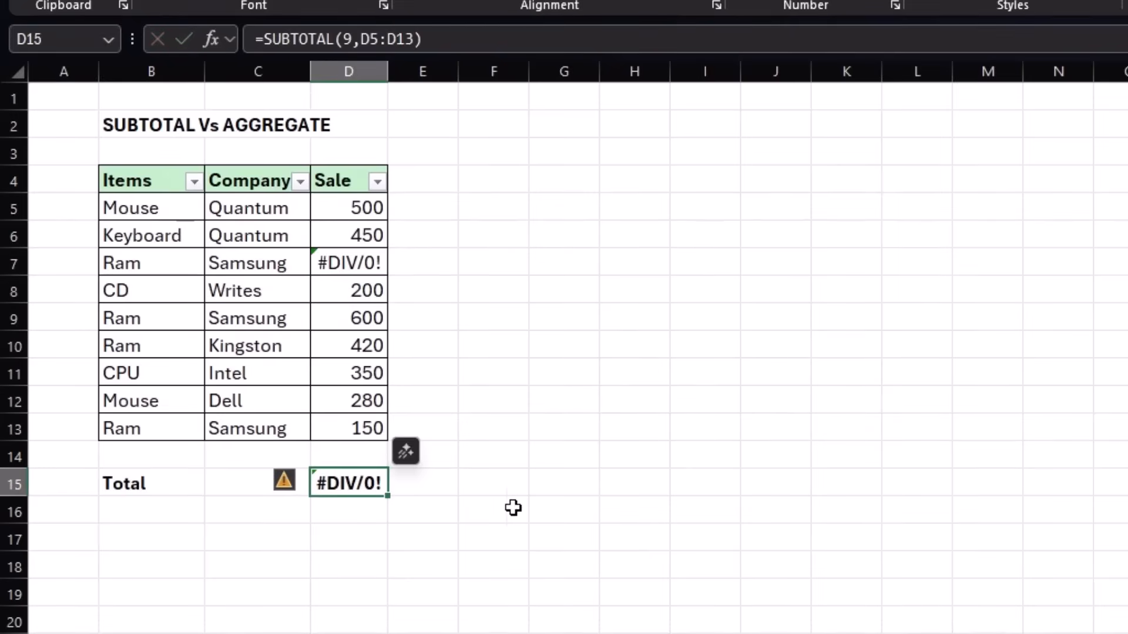
left_click(552, 501)
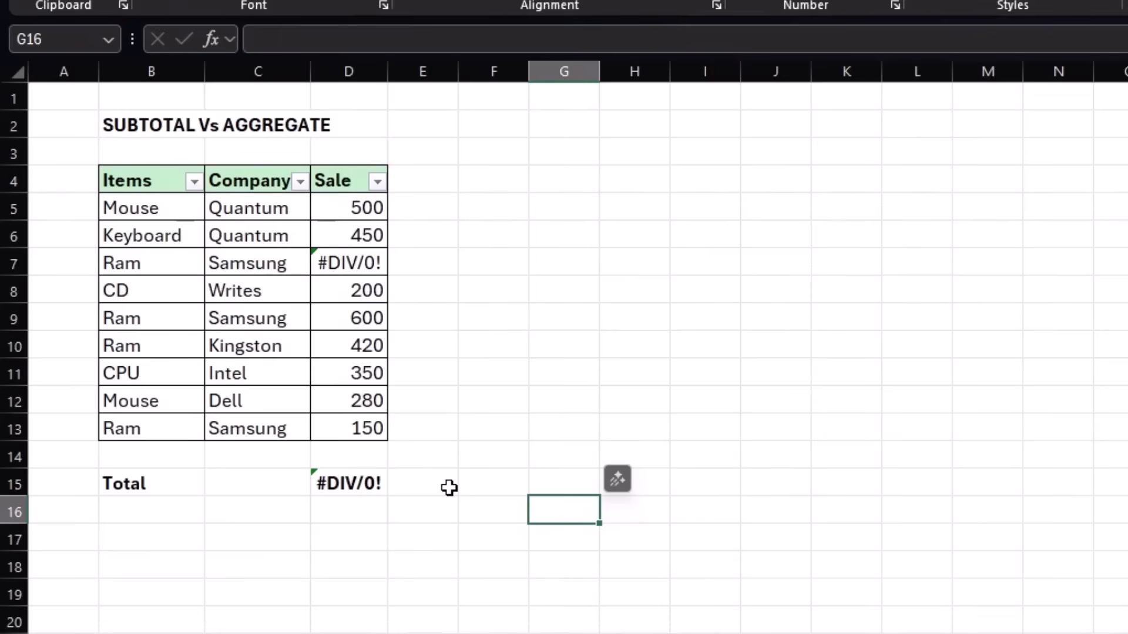
left_click(347, 490)
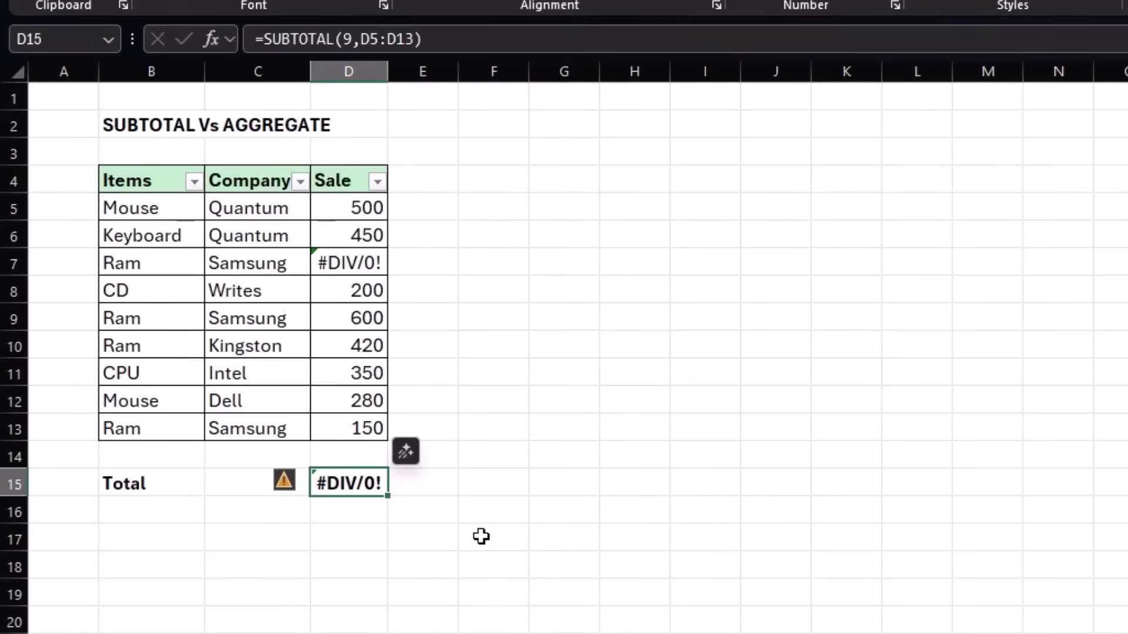
key("F2")
key("Escape")
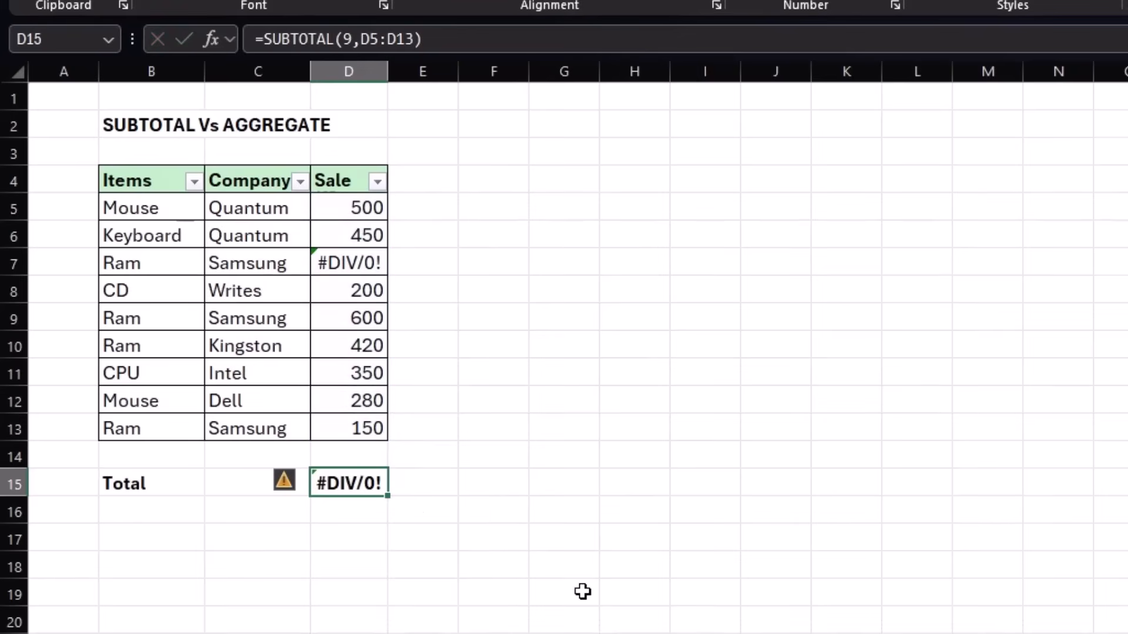
Replace the total in D15 with the formula =AGGREGATE(9,7,D5:D13).
key("Delete")
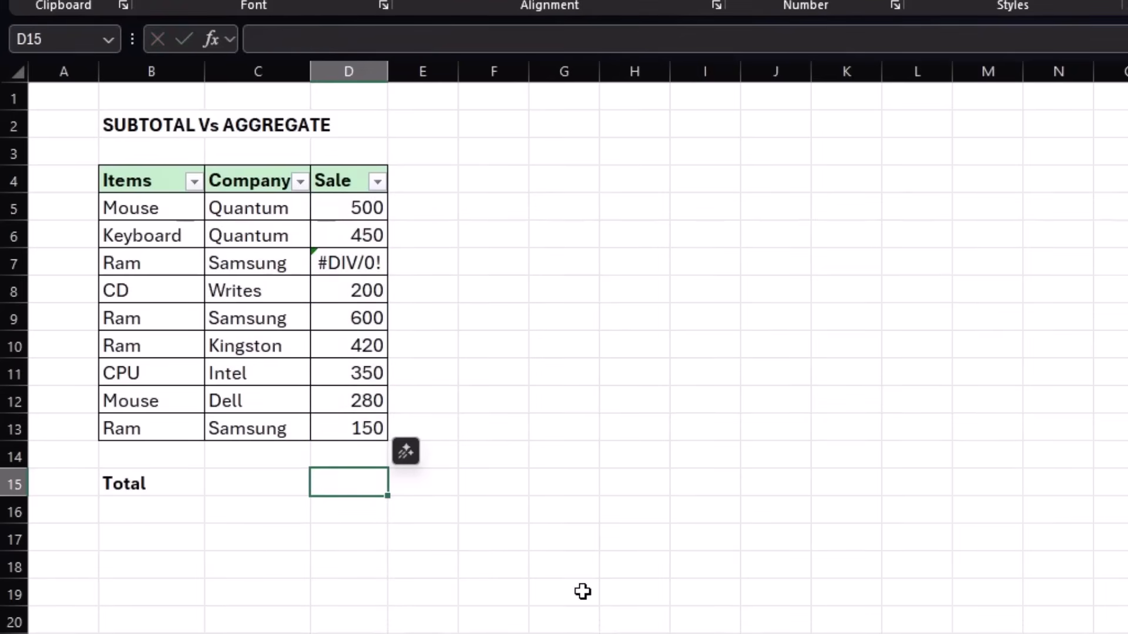
type("=agg")
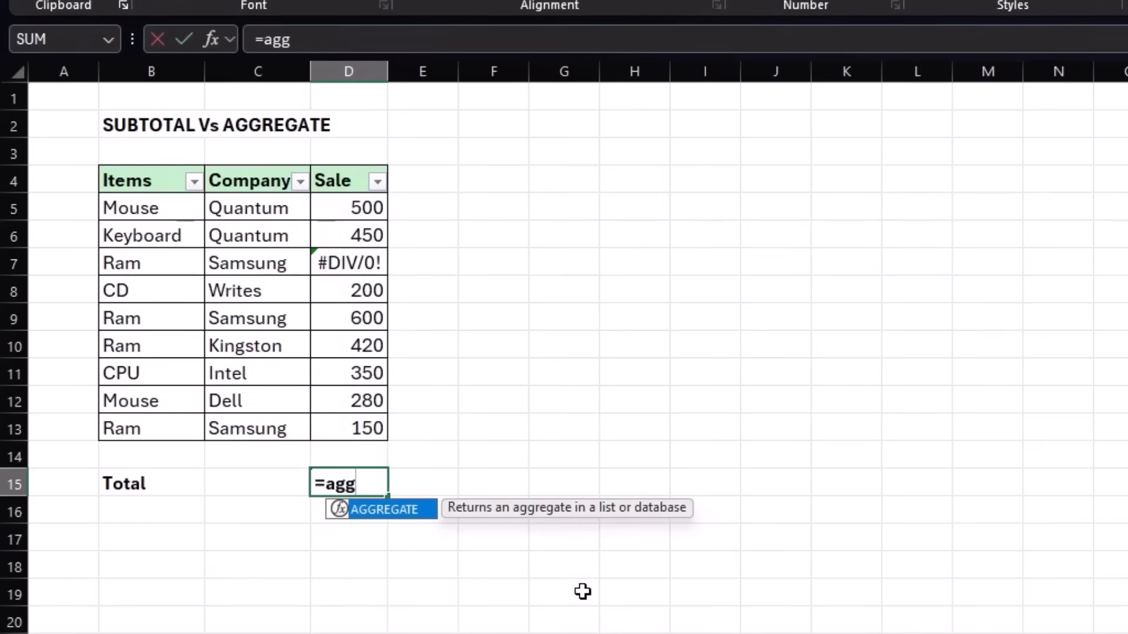
key("Tab")
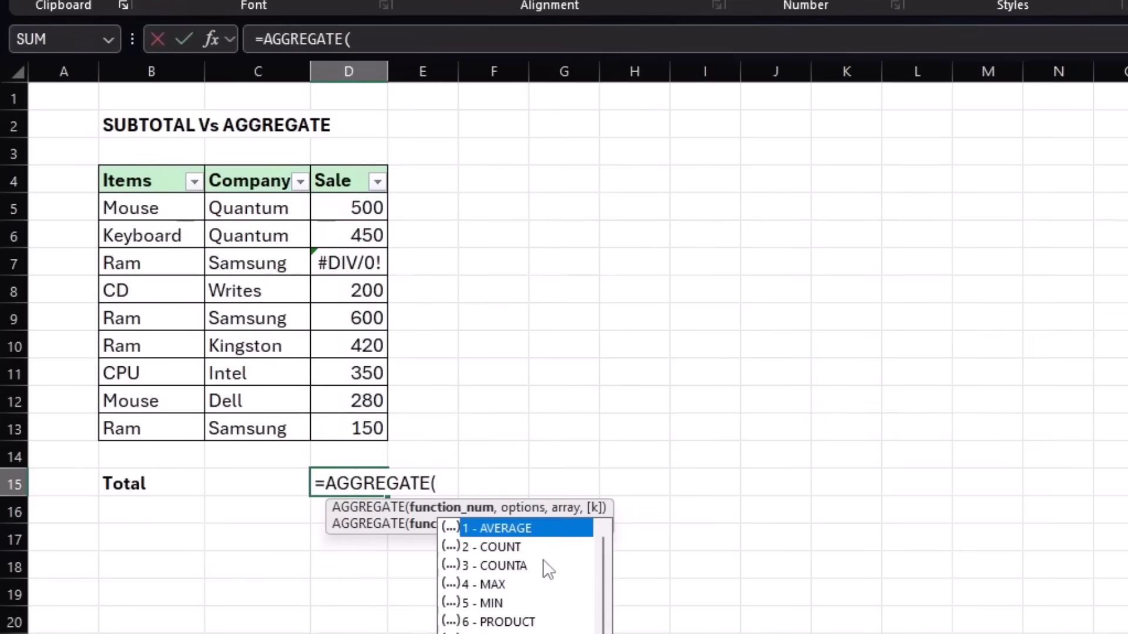
mouse_move(601, 578)
left_mouse_down()
mouse_move(605, 633)
mouse_move(607, 586)
left_mouse_up()
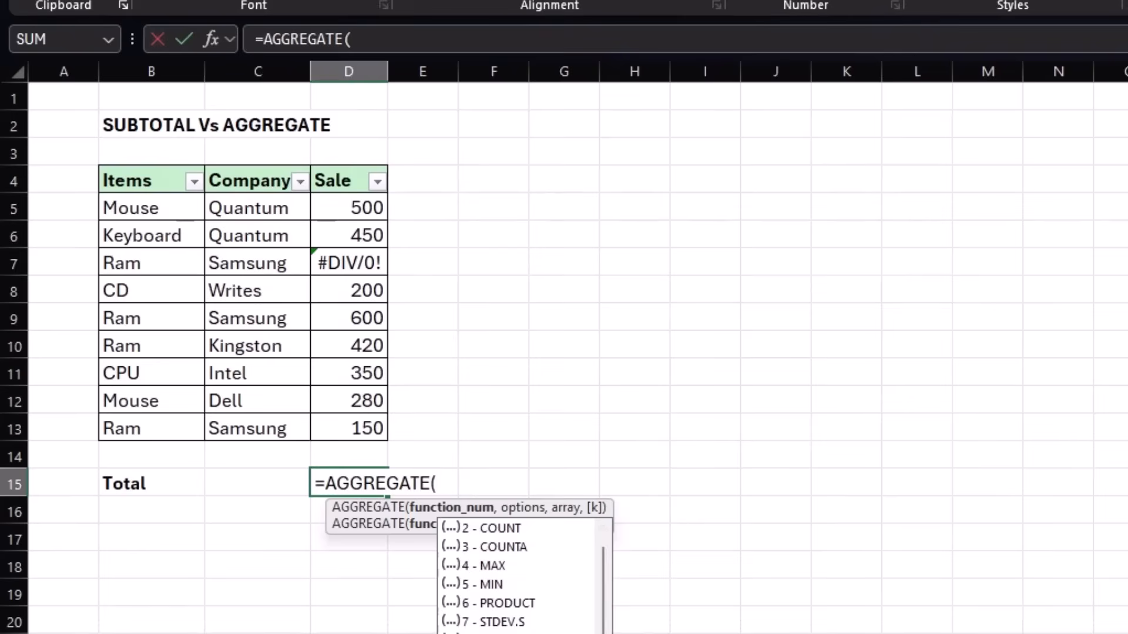
type("9")
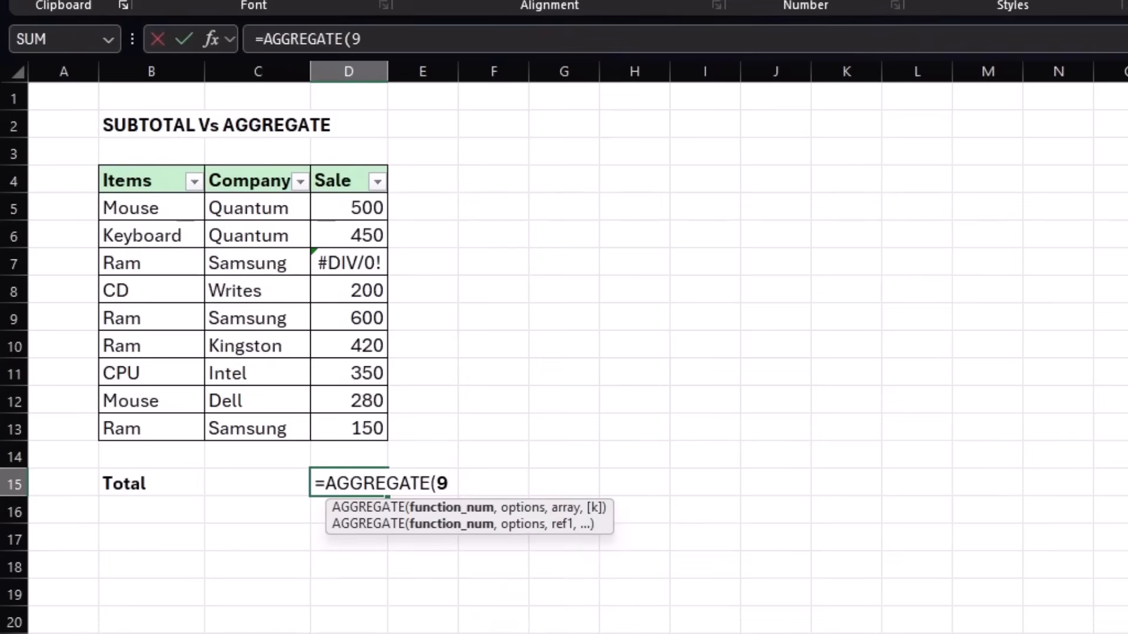
type(",")
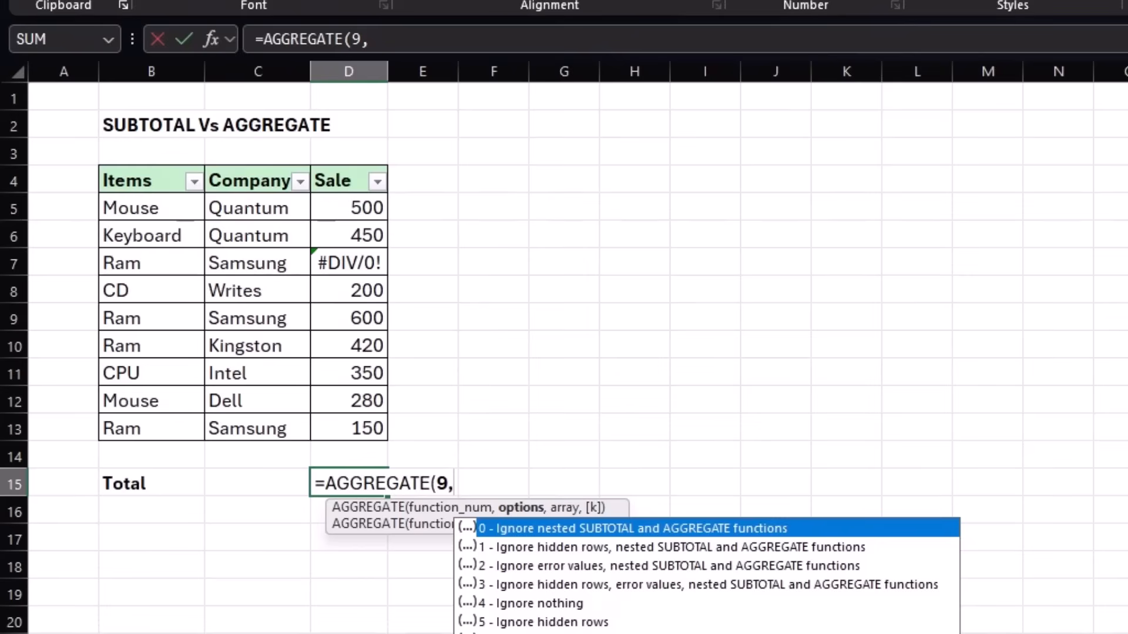
type("7")
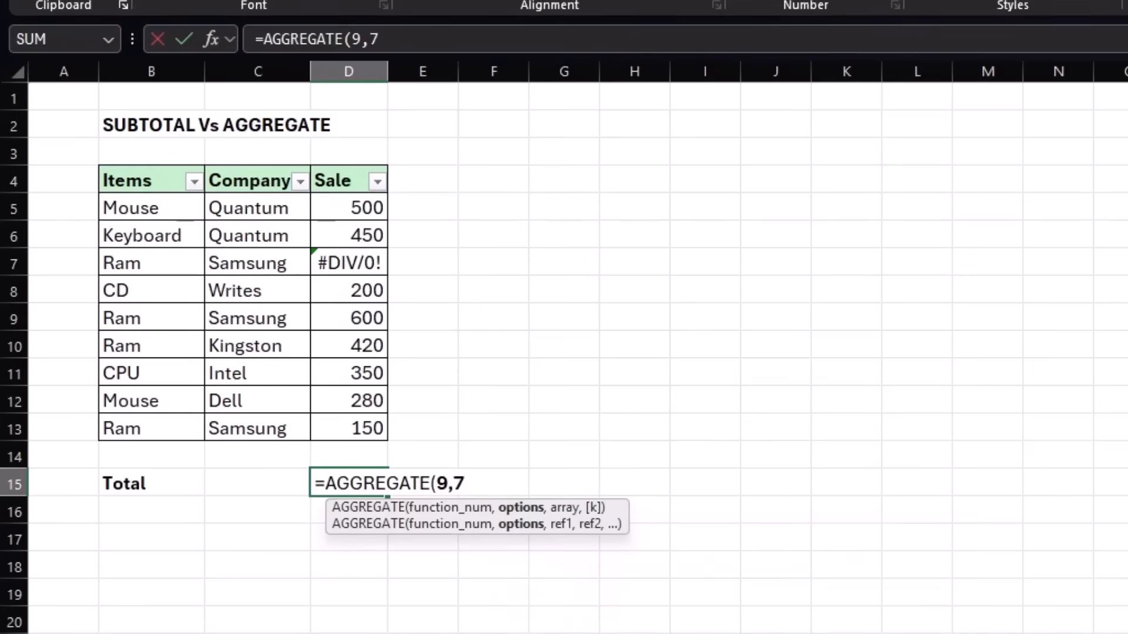
type(",")
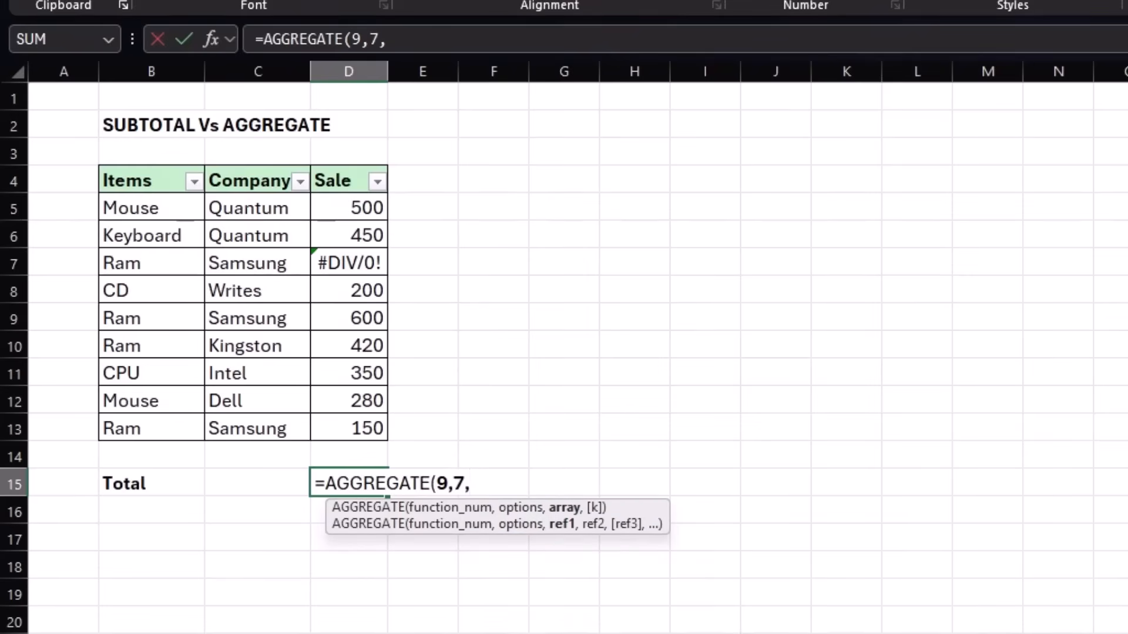
left_click_drag(341, 200, 346, 429)
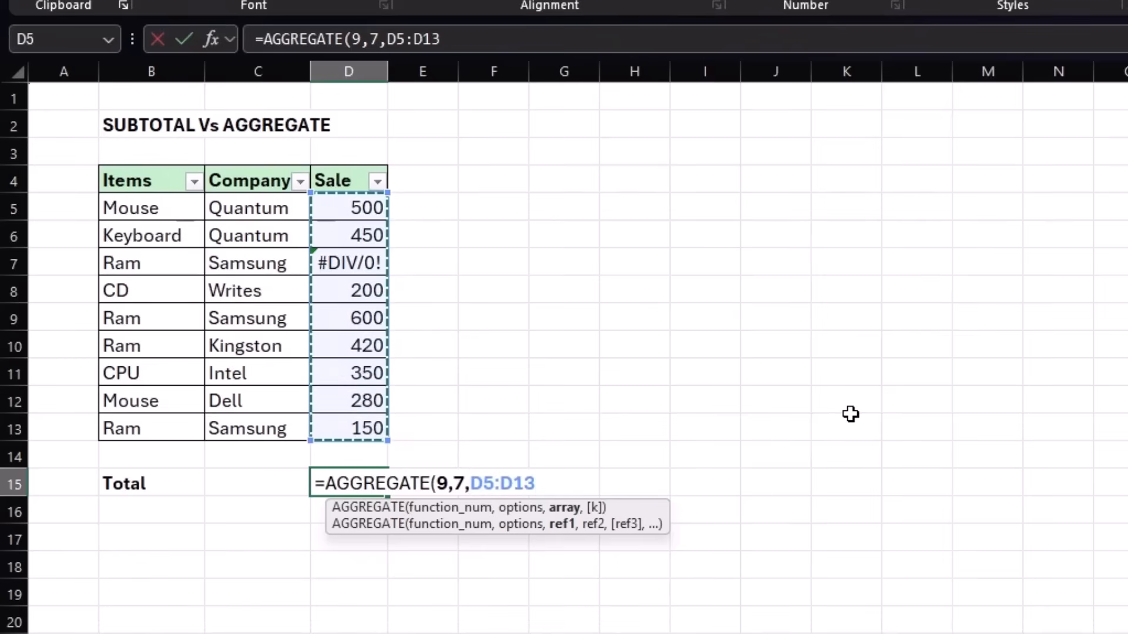
type(")")
key("Return")
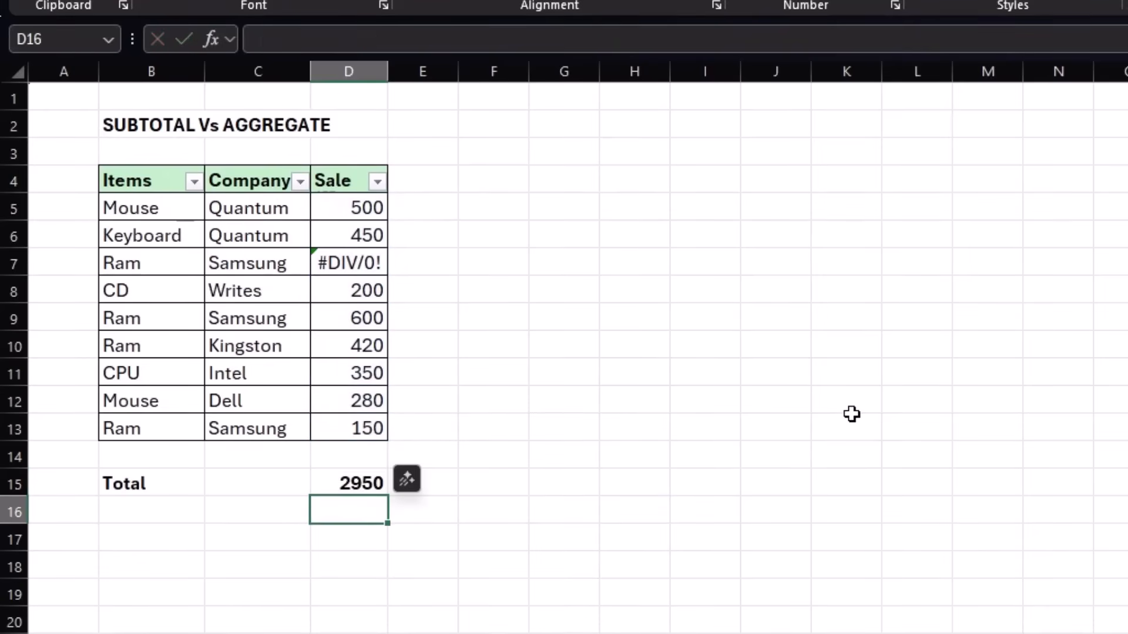
Check the error cell D7 and the AGGREGATE total in D15, and filter the Company column to show only Samsung.
left_click(353, 260)
left_click(359, 479)
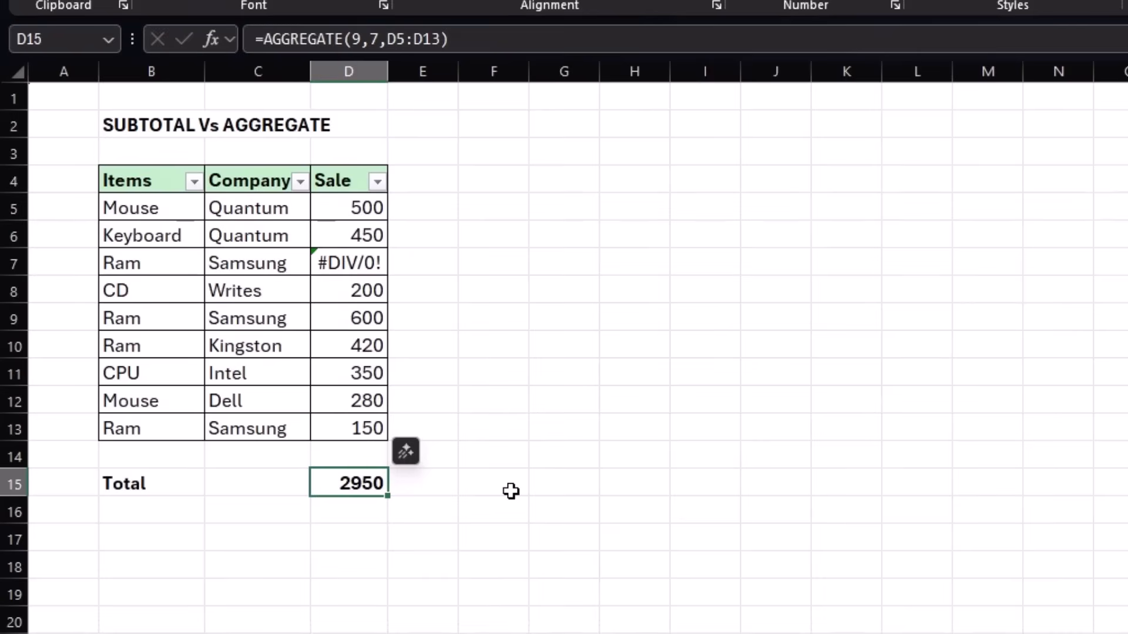
left_click(300, 182)
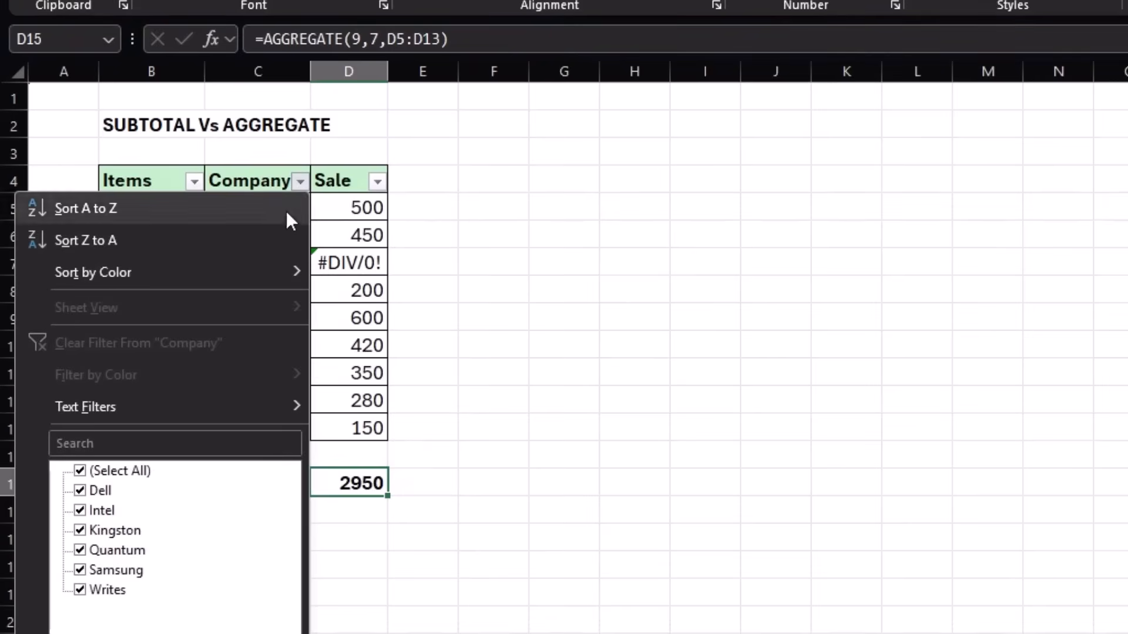
left_click(80, 471)
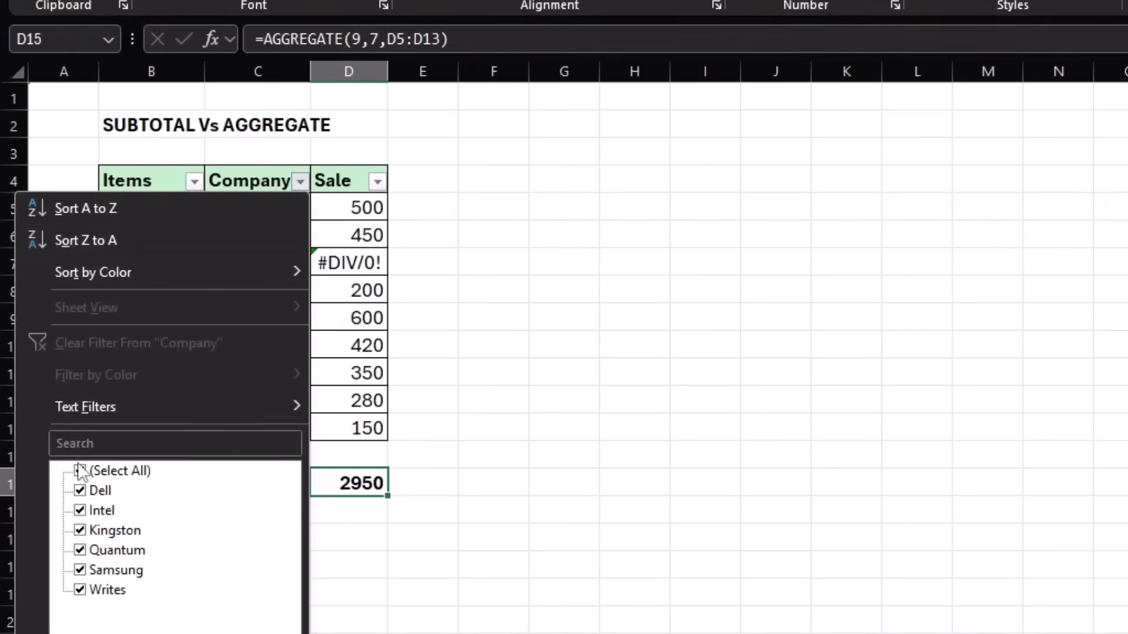
left_click(85, 570)
key("Return")
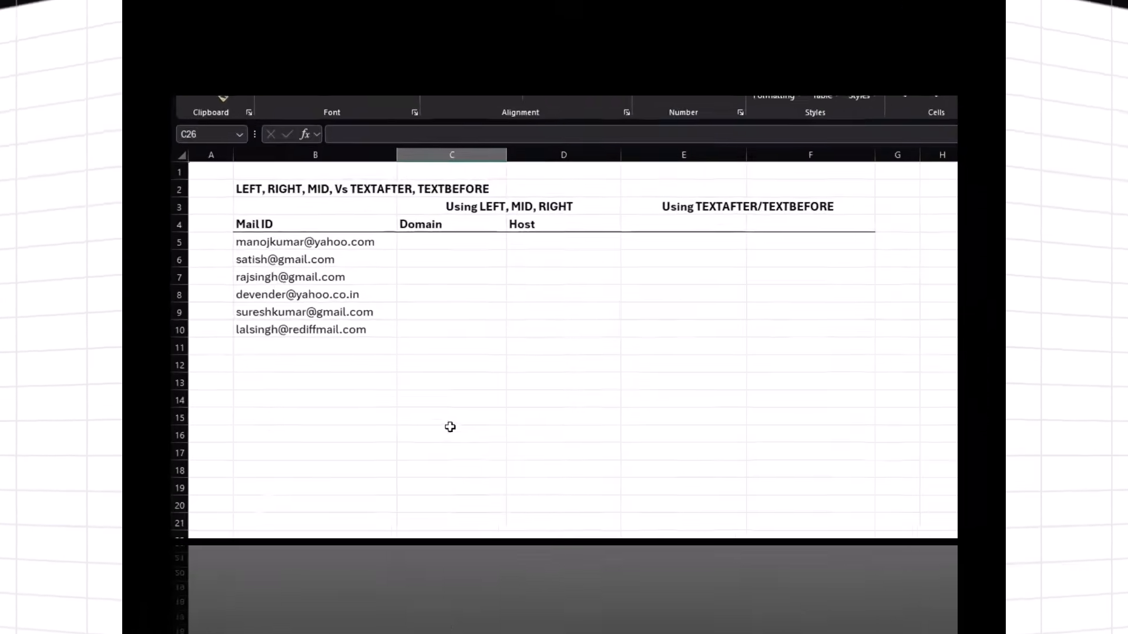
Review the mail IDs in B5:B10 and the empty Domain and Host columns.
left_click_drag(373, 245, 367, 327)
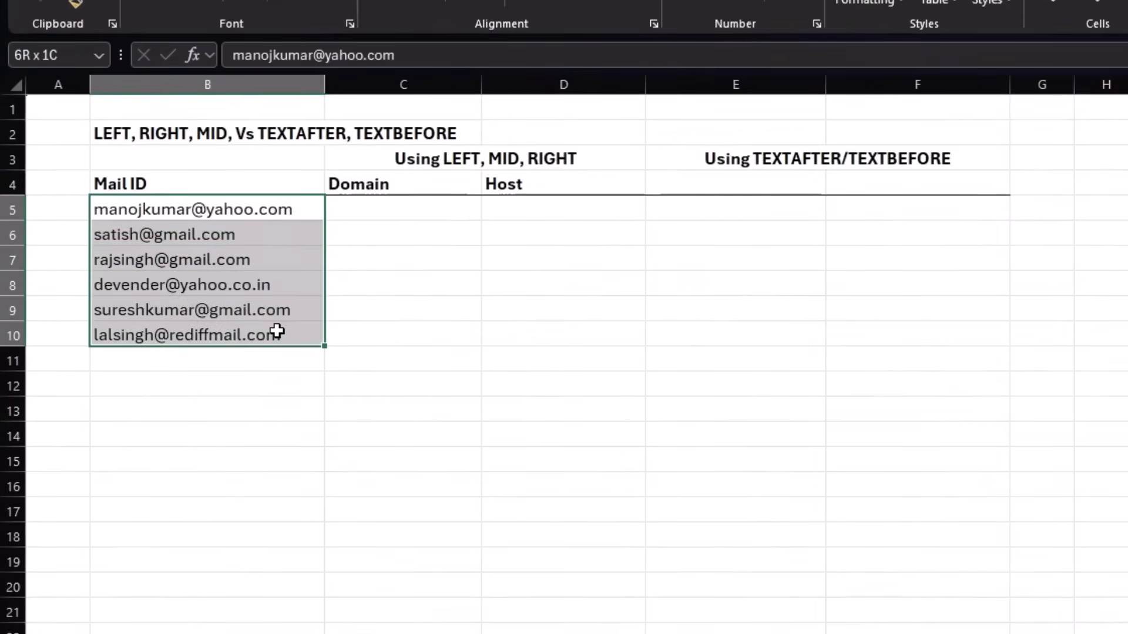
left_click_drag(277, 332, 274, 343)
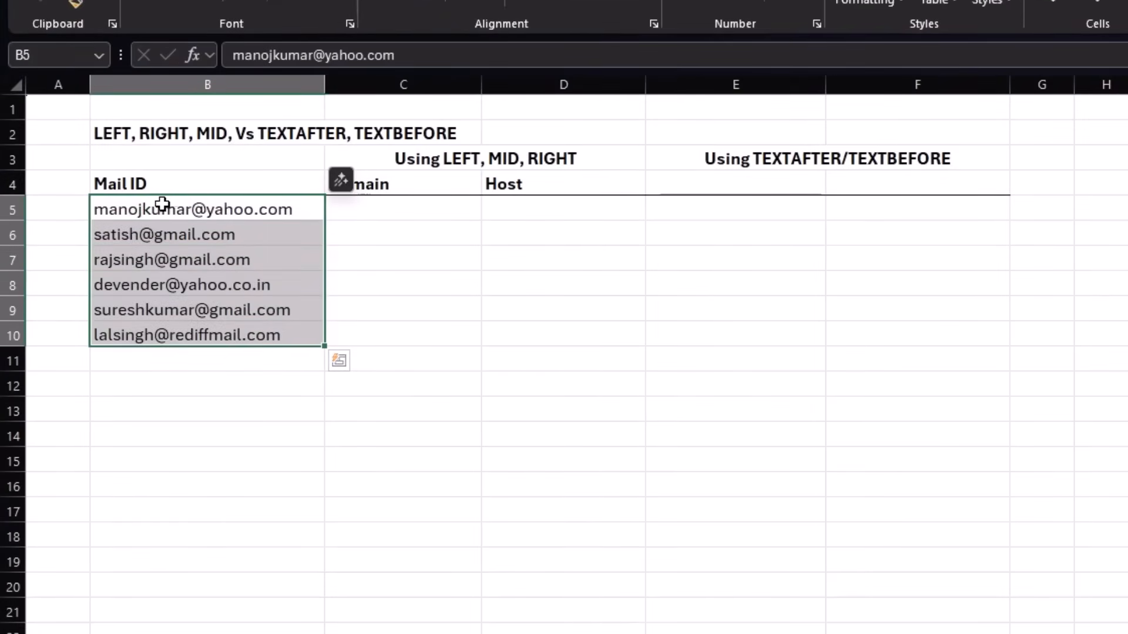
left_click(376, 212)
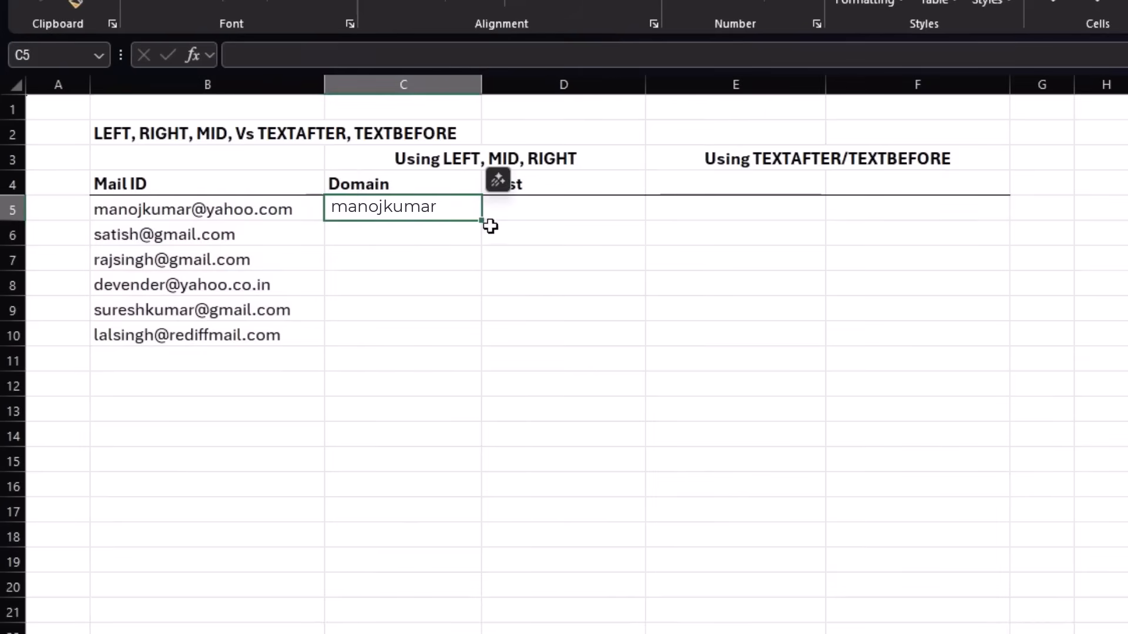
left_click(596, 229)
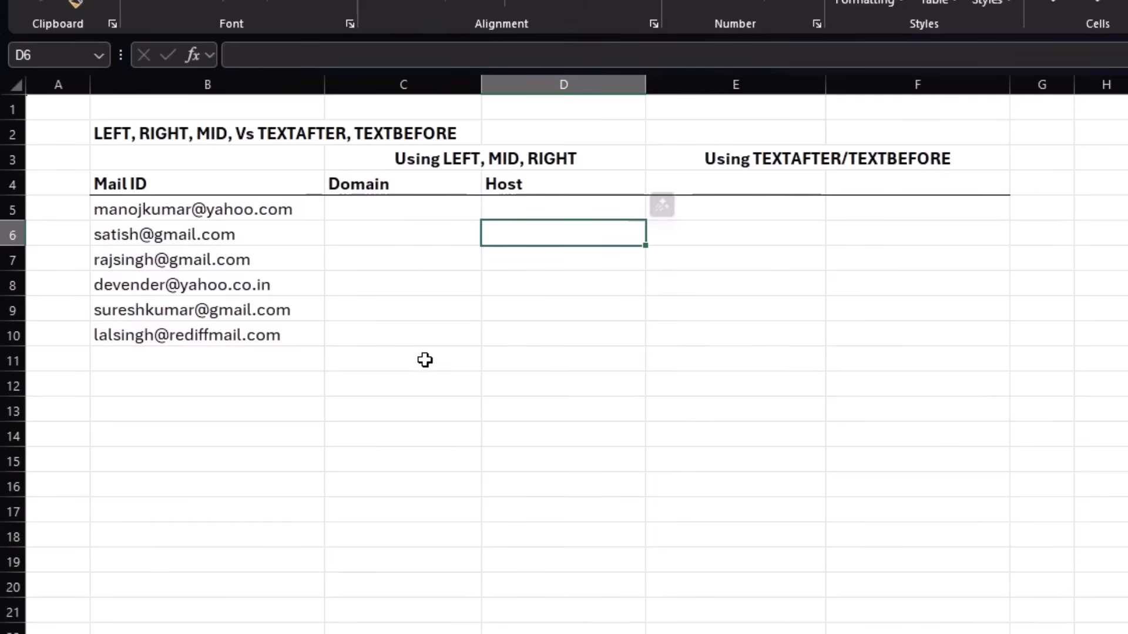
Enter =LEFT(B5,FIND("@",B5)-1) in C5 and fill the formula down to C10.
left_click(372, 212)
type("=")
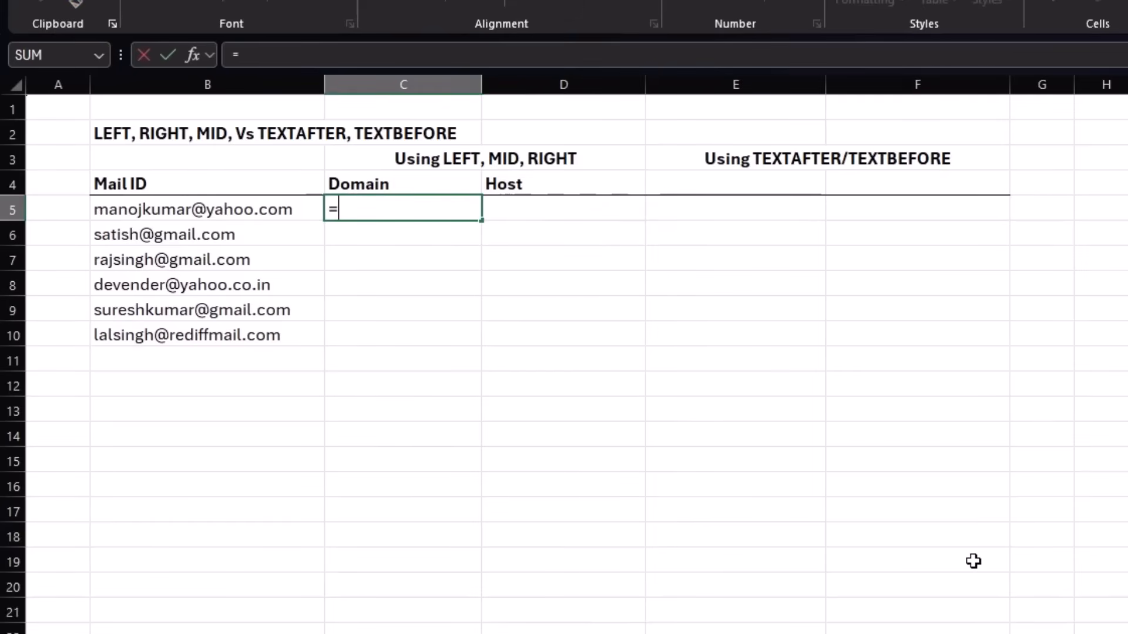
type("left(")
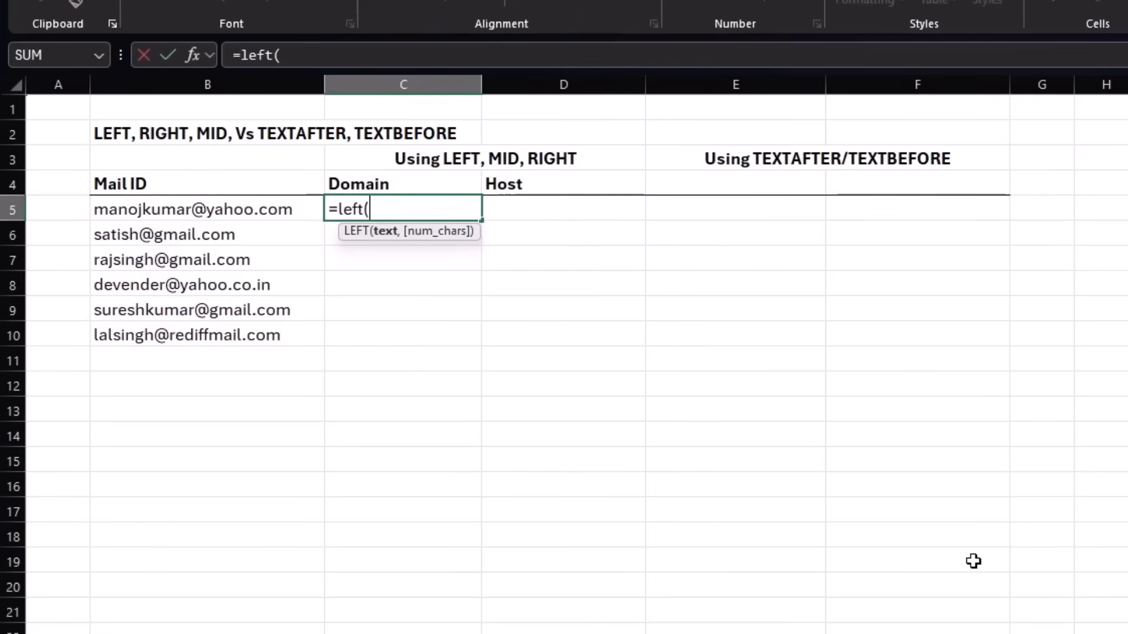
left_click(280, 212)
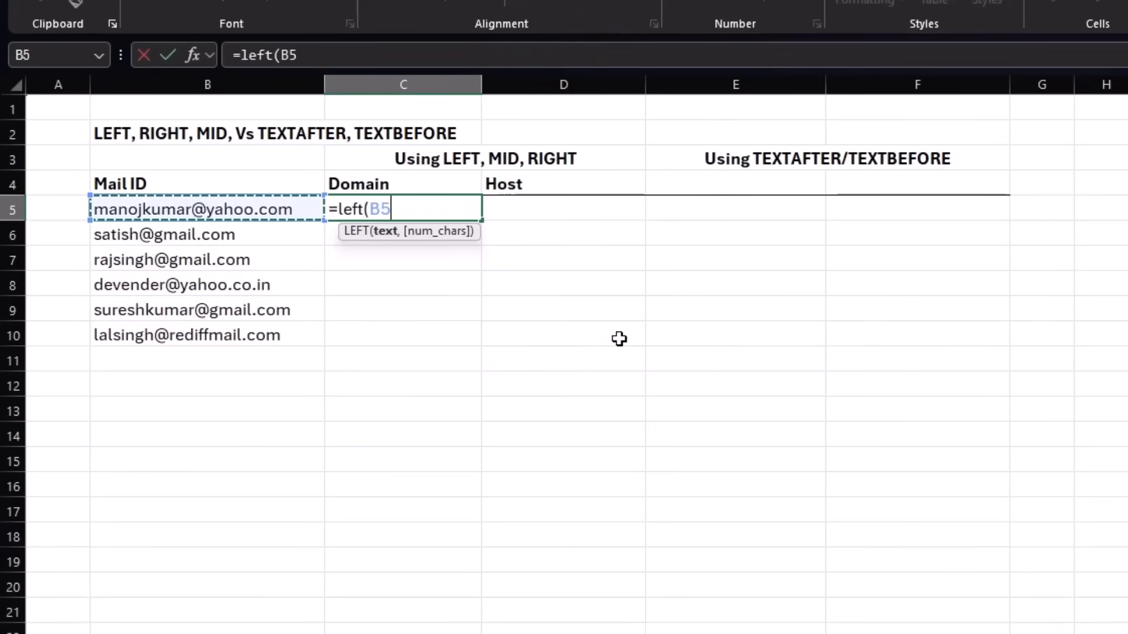
type(",")
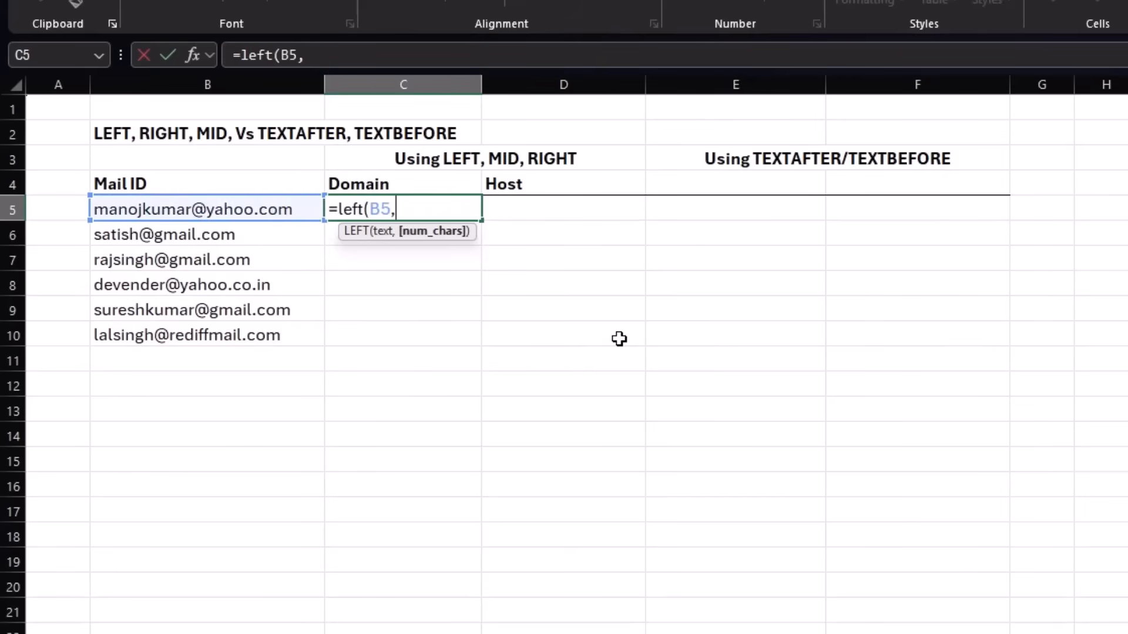
type("find")
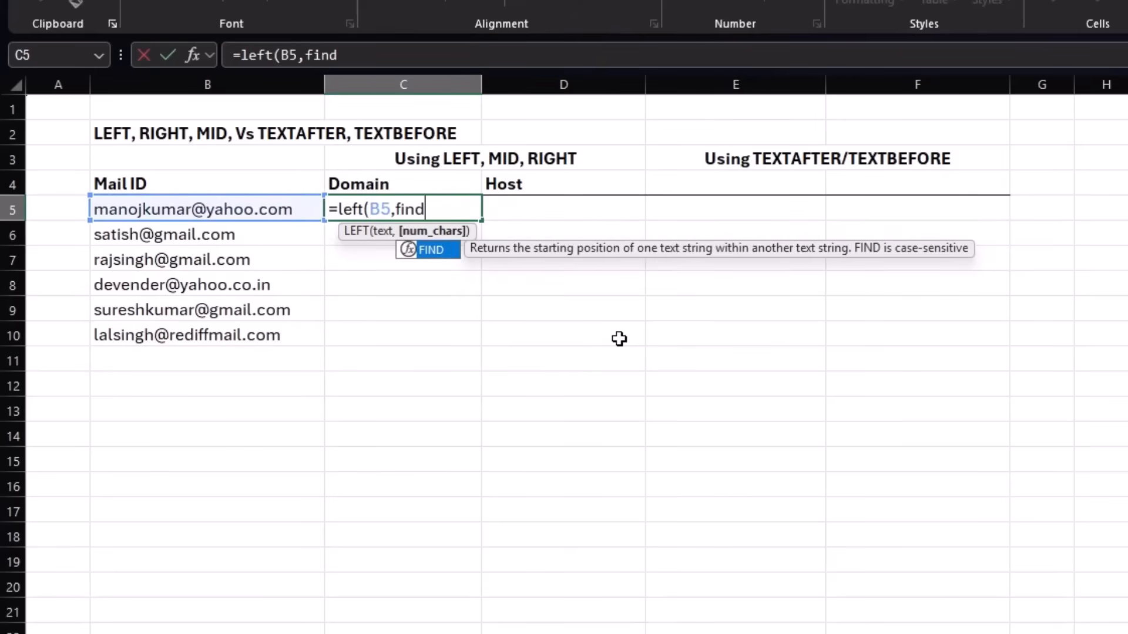
type("(\"@\",")
left_click(272, 211)
type(")")
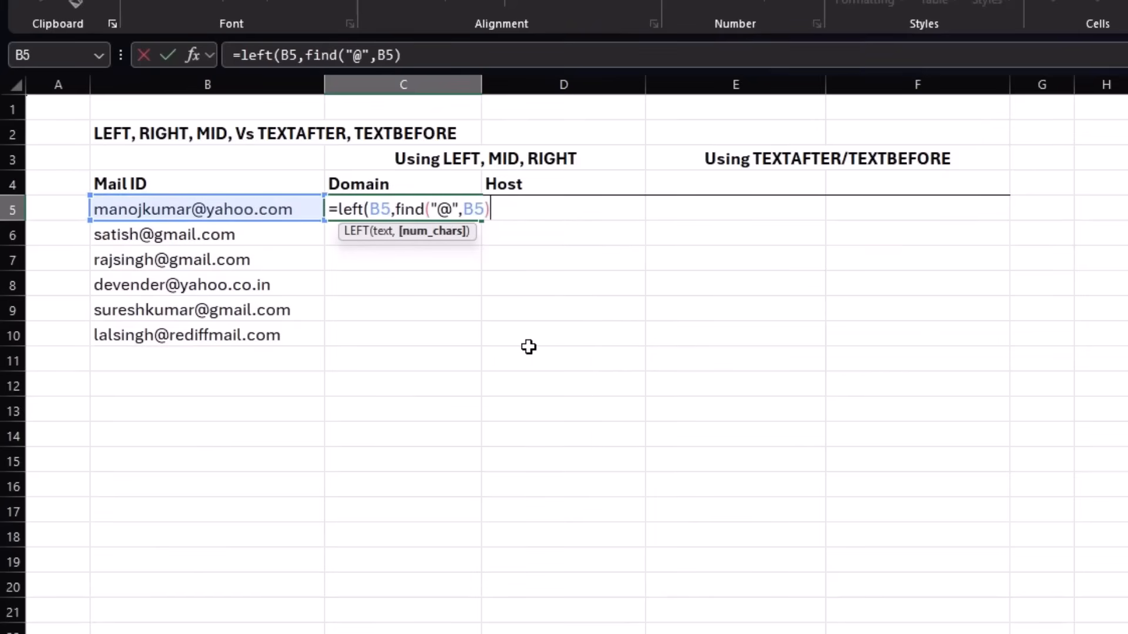
type("-1)")
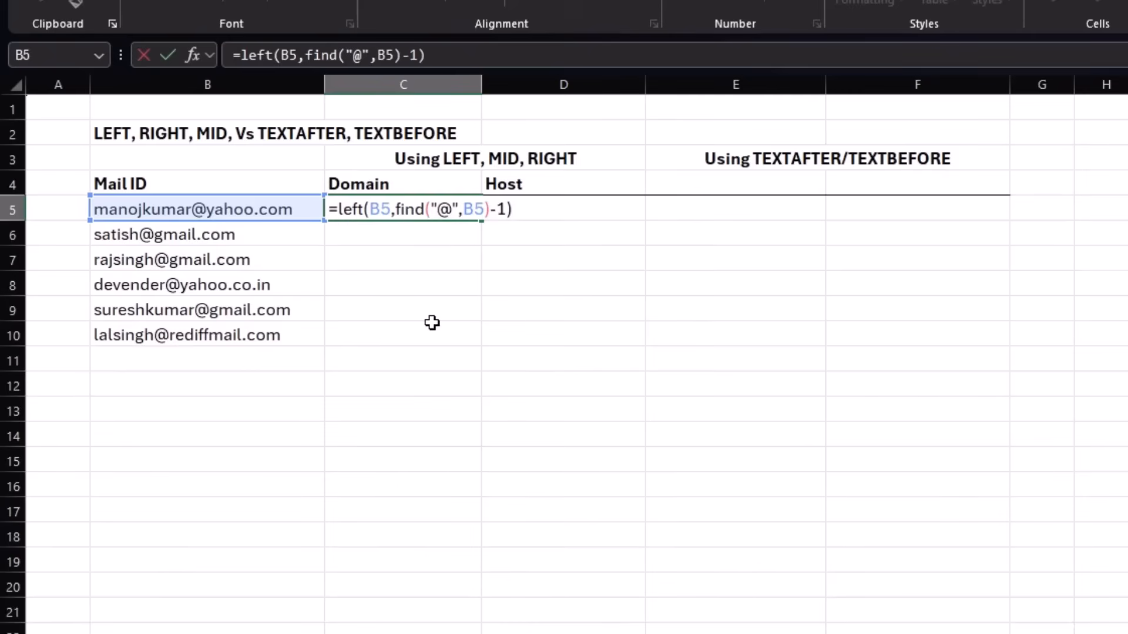
key("Return")
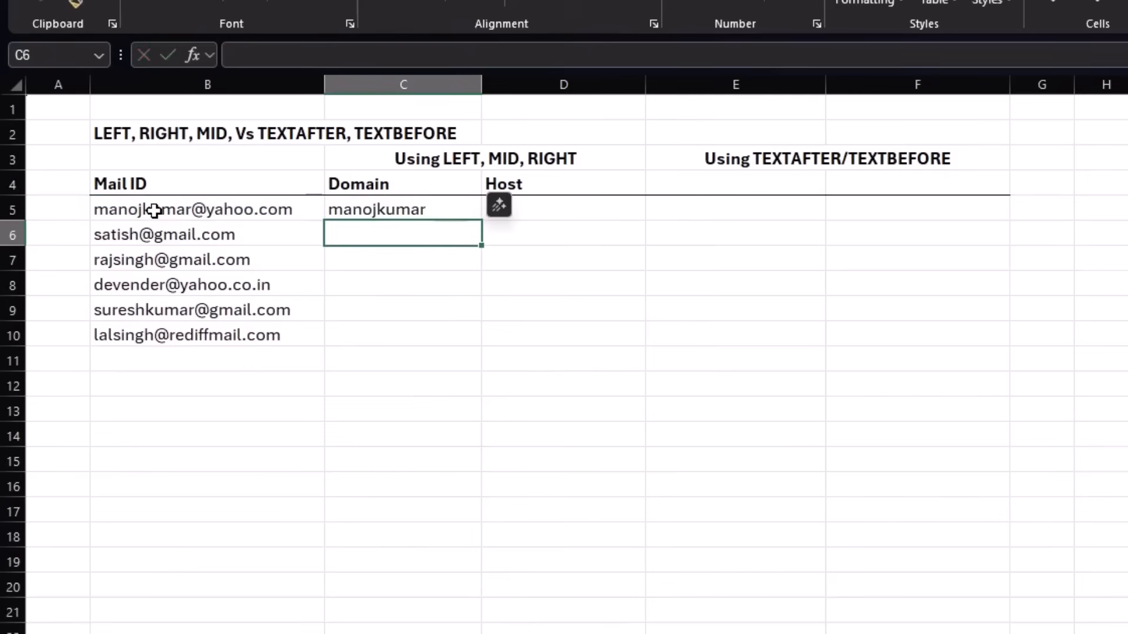
left_click(446, 211)
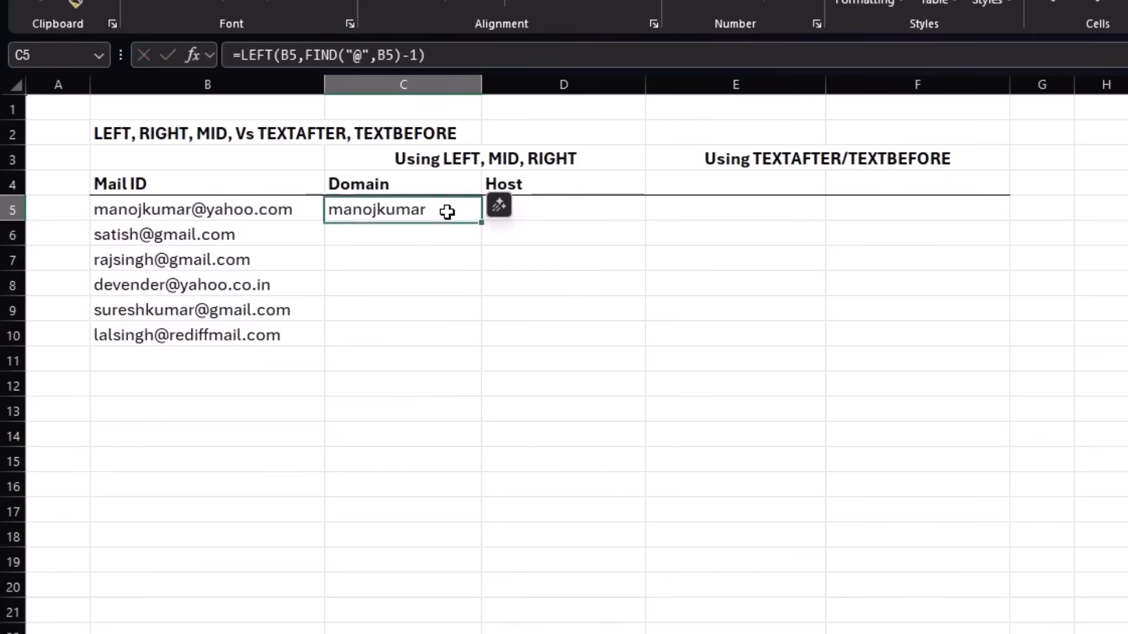
left_click_drag(481, 226, 481, 347)
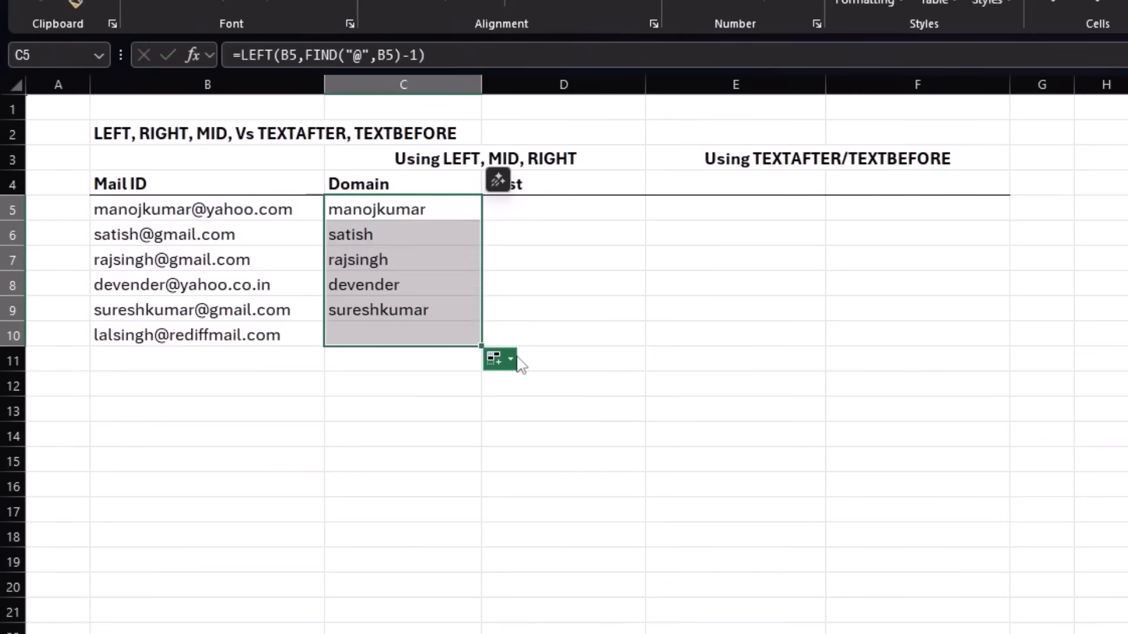
Enter the formula =MID(B5,FIND("@",B5),LEN(B5)) in D5 under Host.
left_click(548, 204)
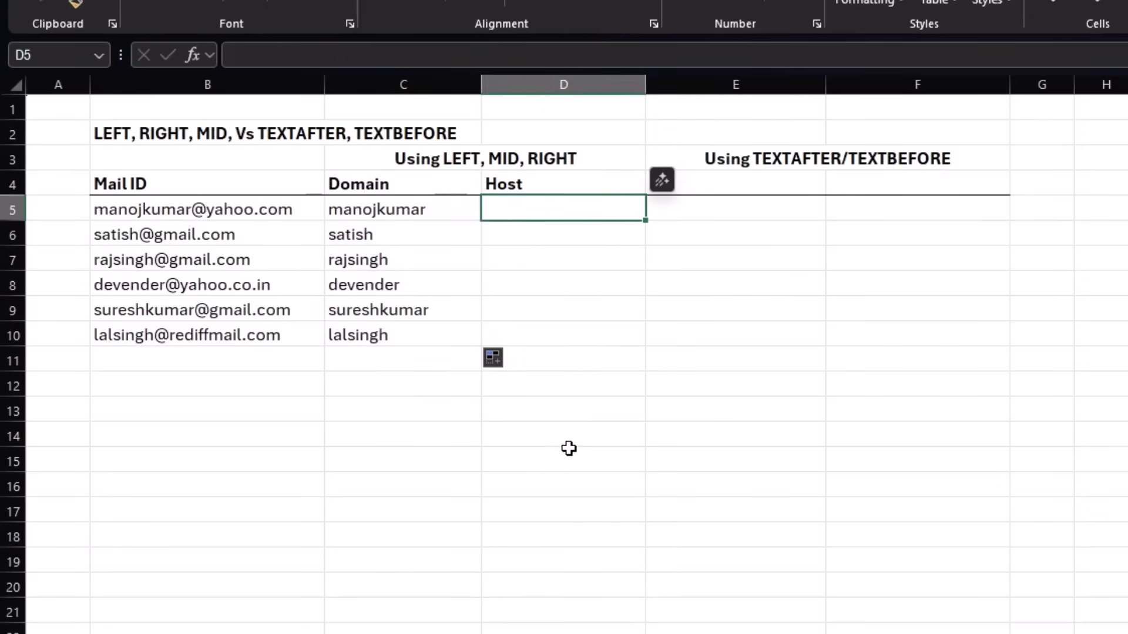
type("=mid(")
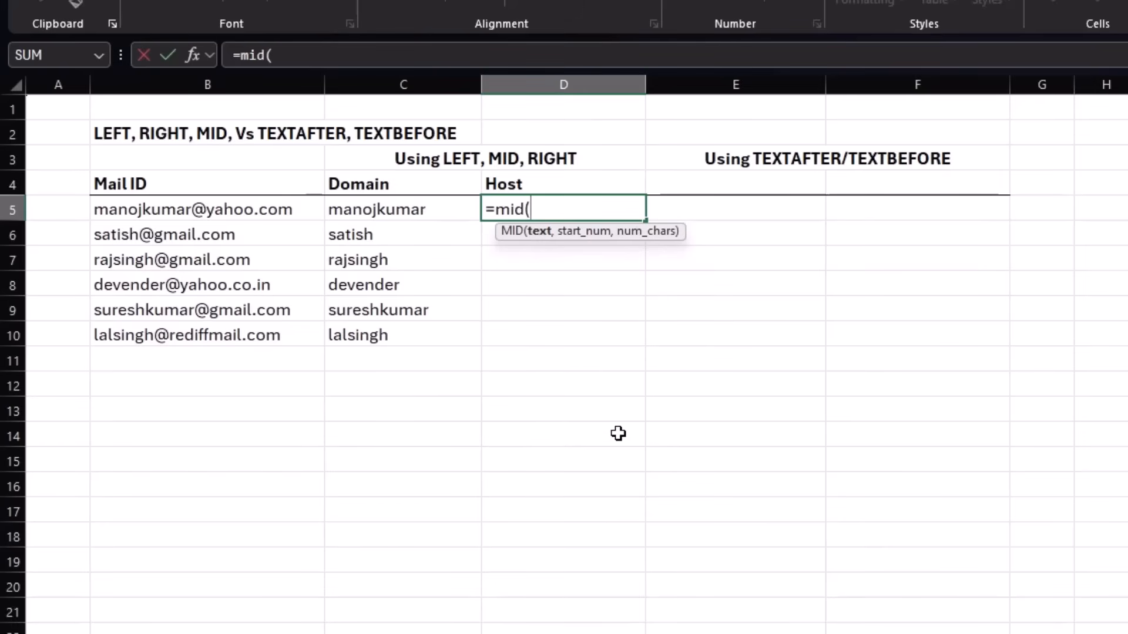
left_click(251, 208)
type(",")
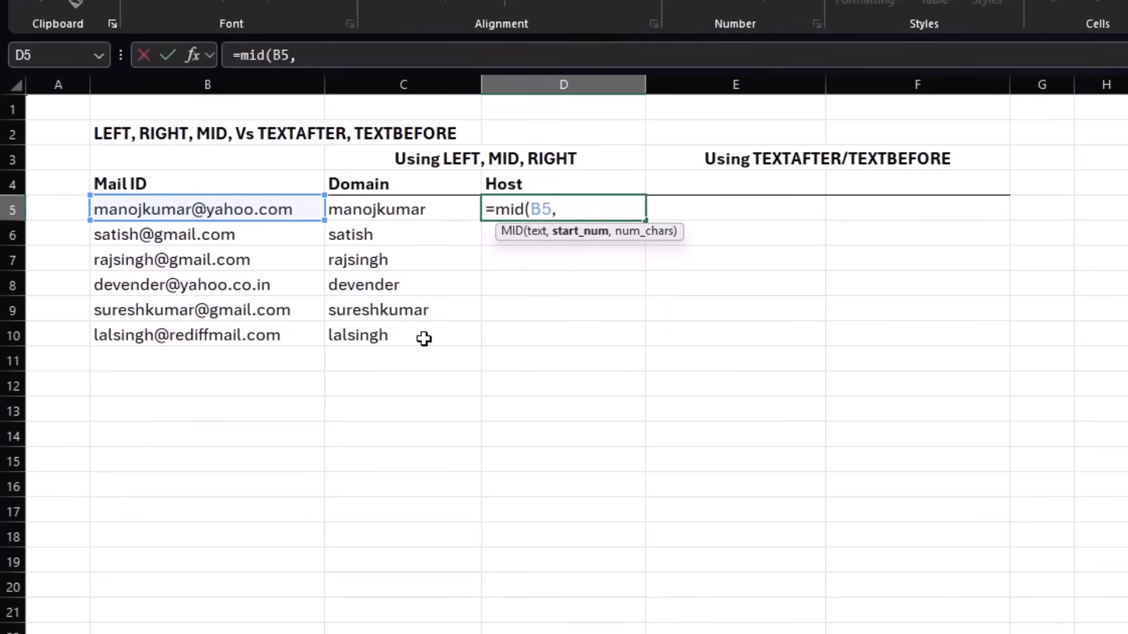
type("find(")
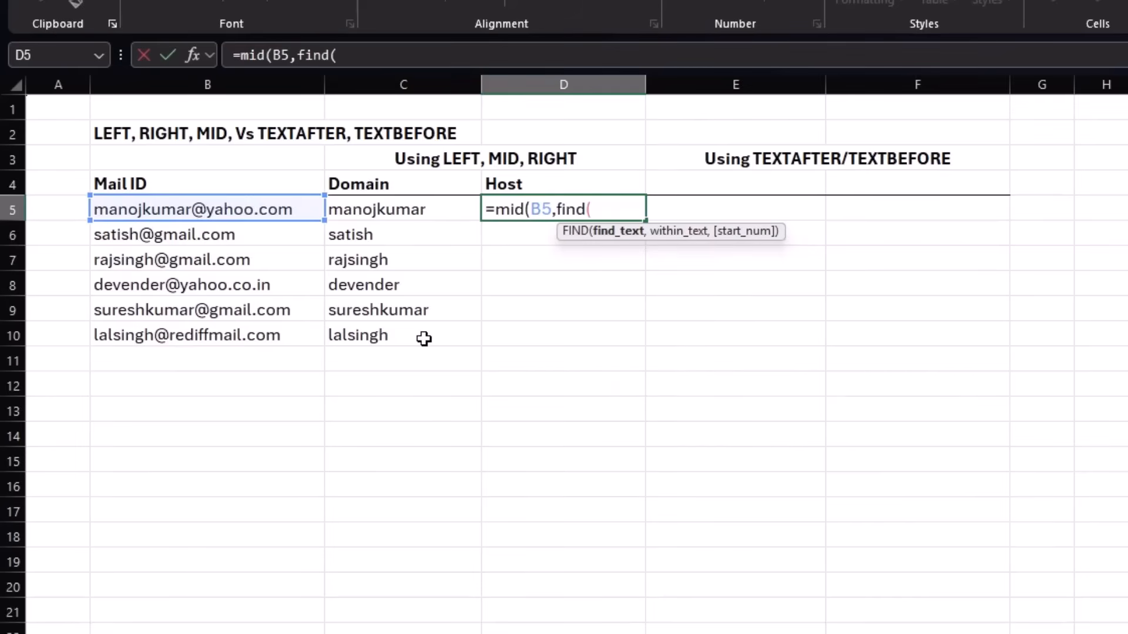
type("\"@\"")
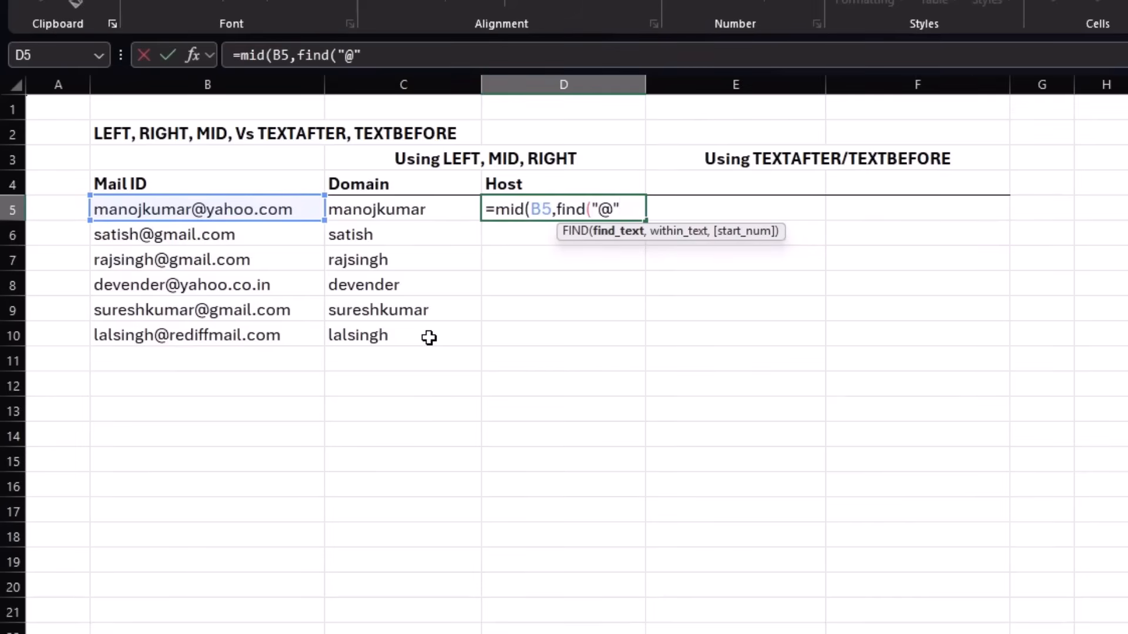
type(",")
left_click(283, 209)
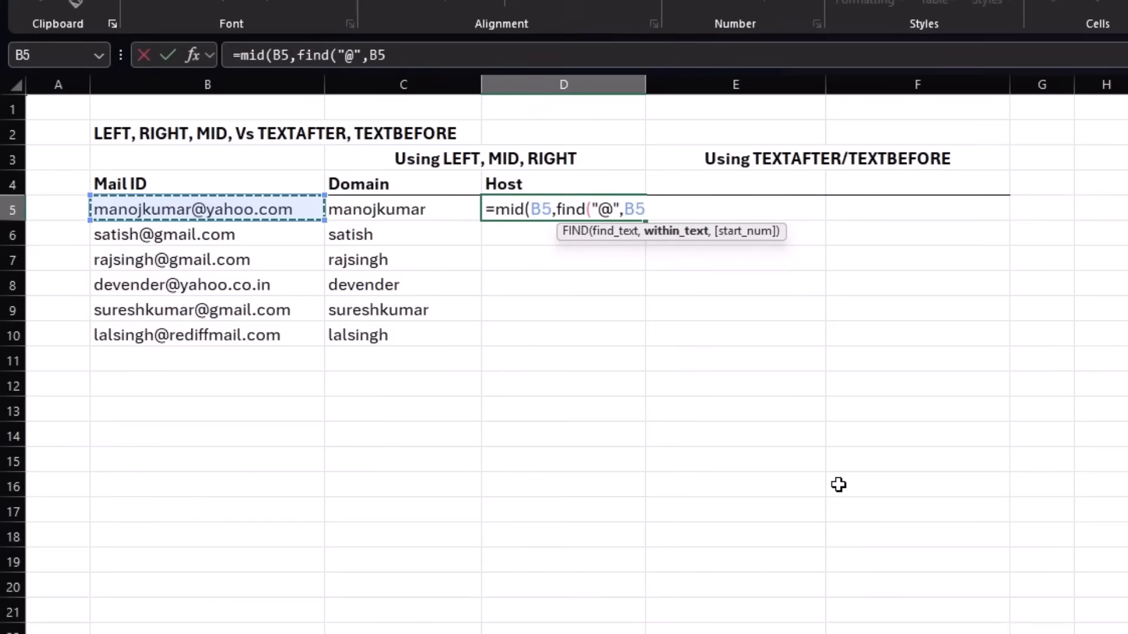
type("),")
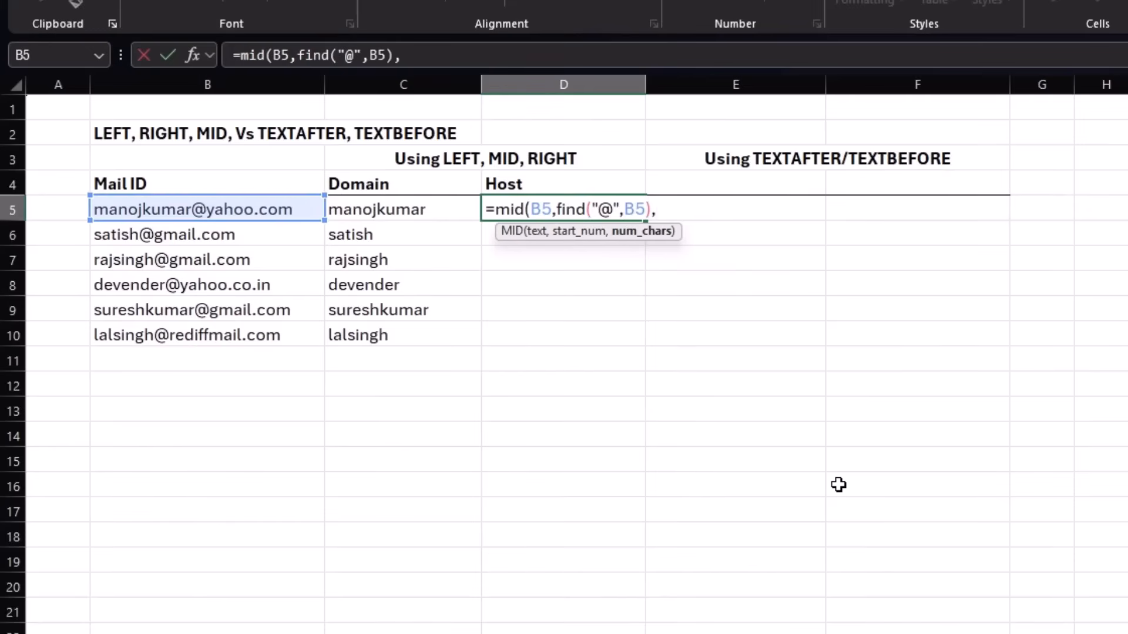
type("lend")
key("BackSpace")
type("(")
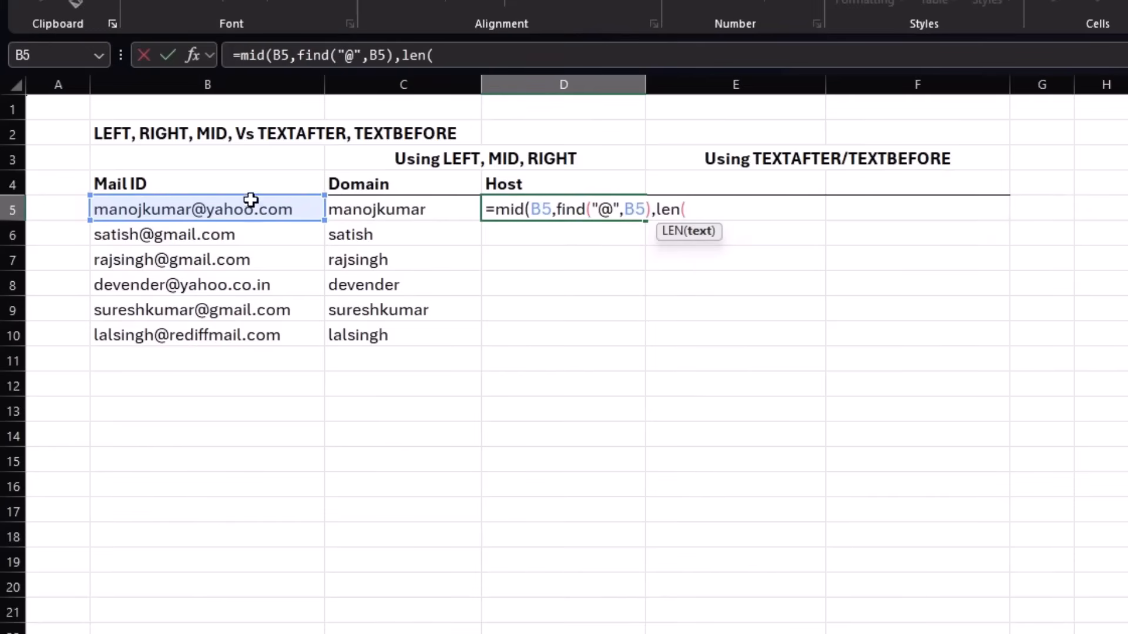
left_click(241, 210)
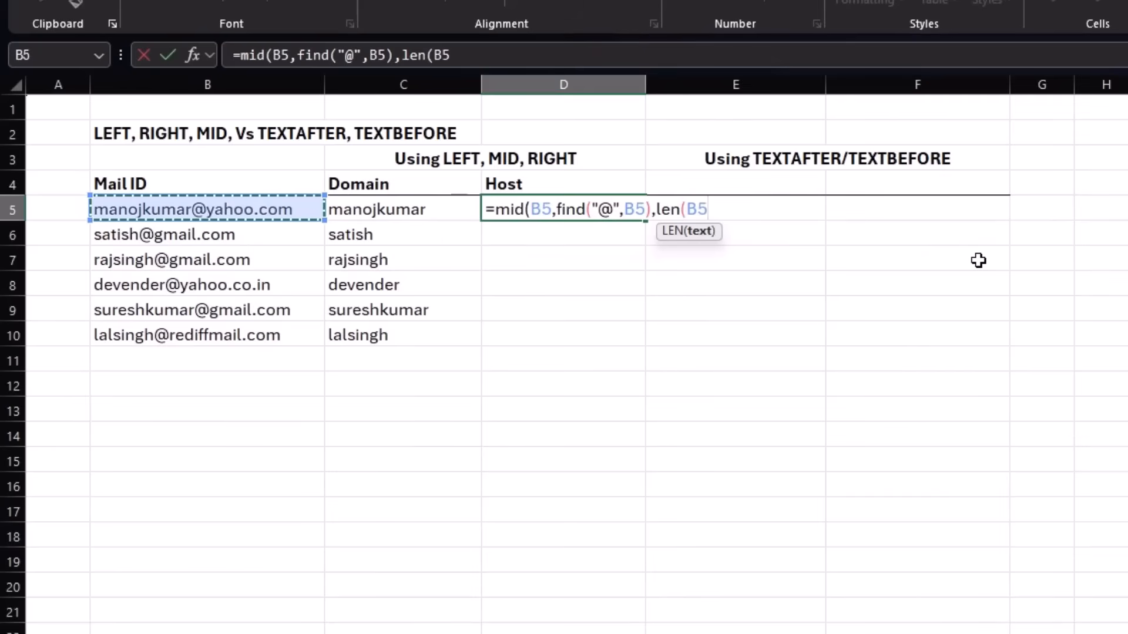
type(")")
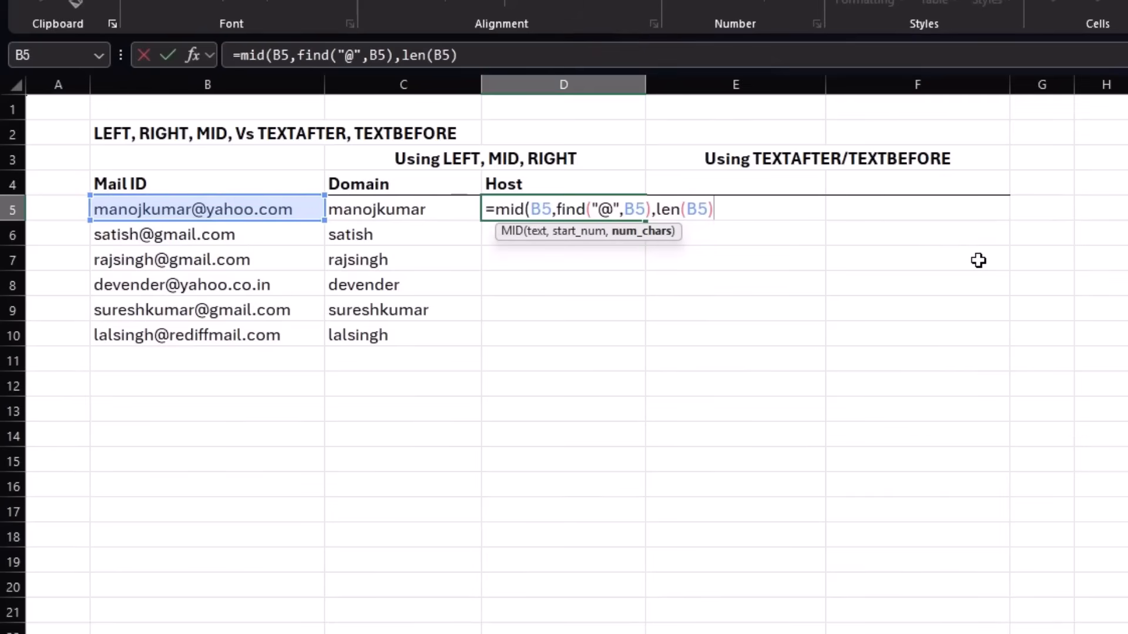
type(")")
key("Return")
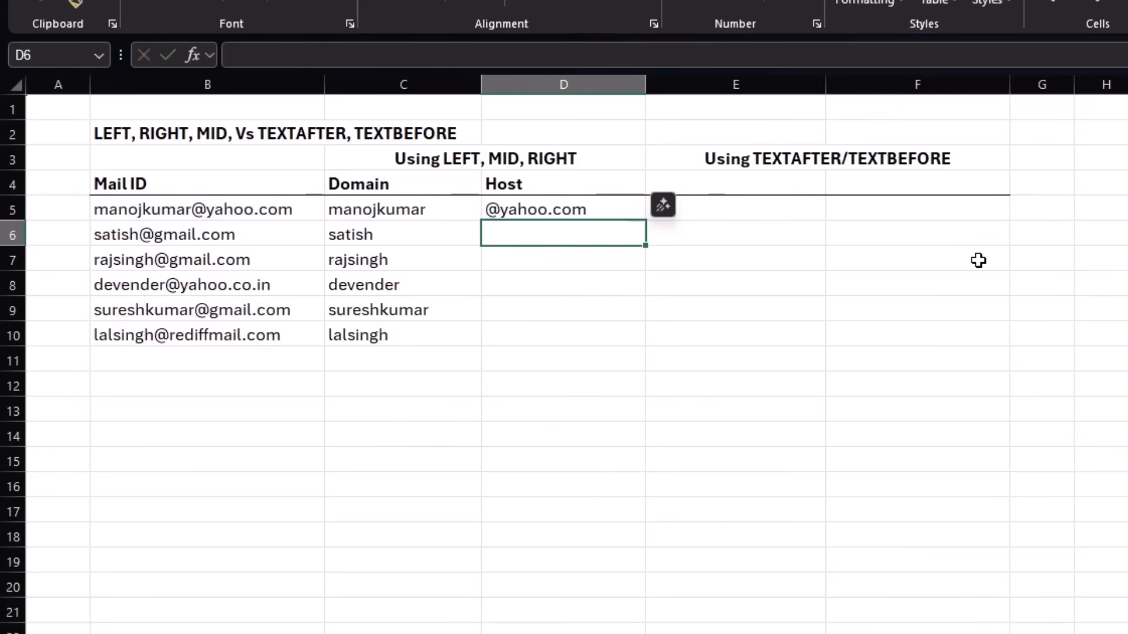
Correct the start position in the D5 formula so it reads =MID(B5,FIND("@",B5)+1,LEN(B5)).
left_click(602, 212)
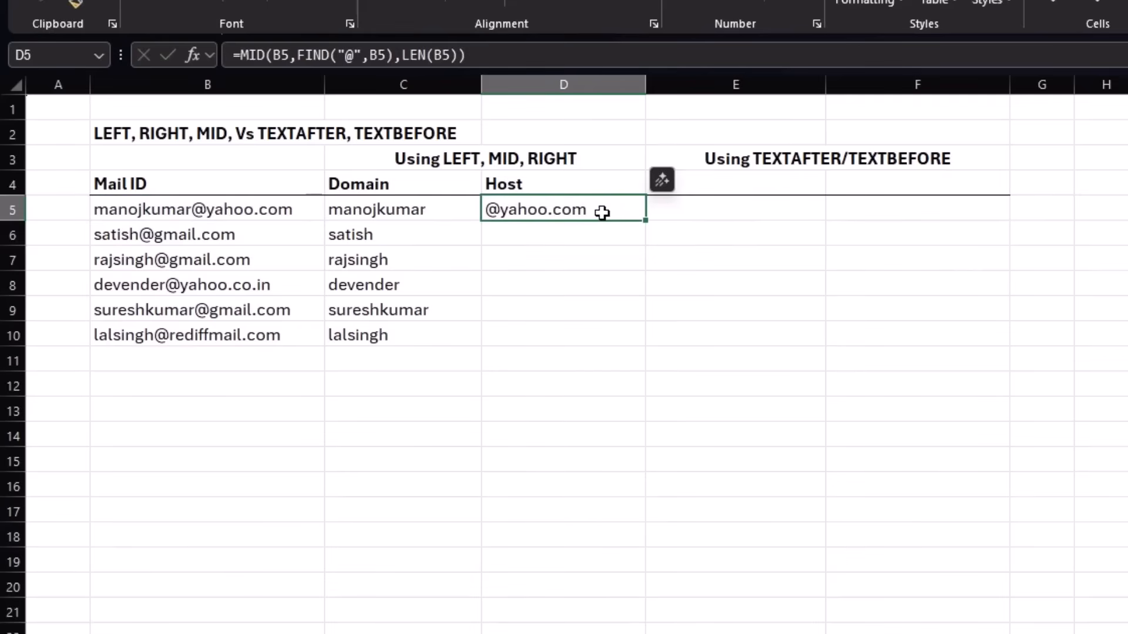
double_click(602, 213)
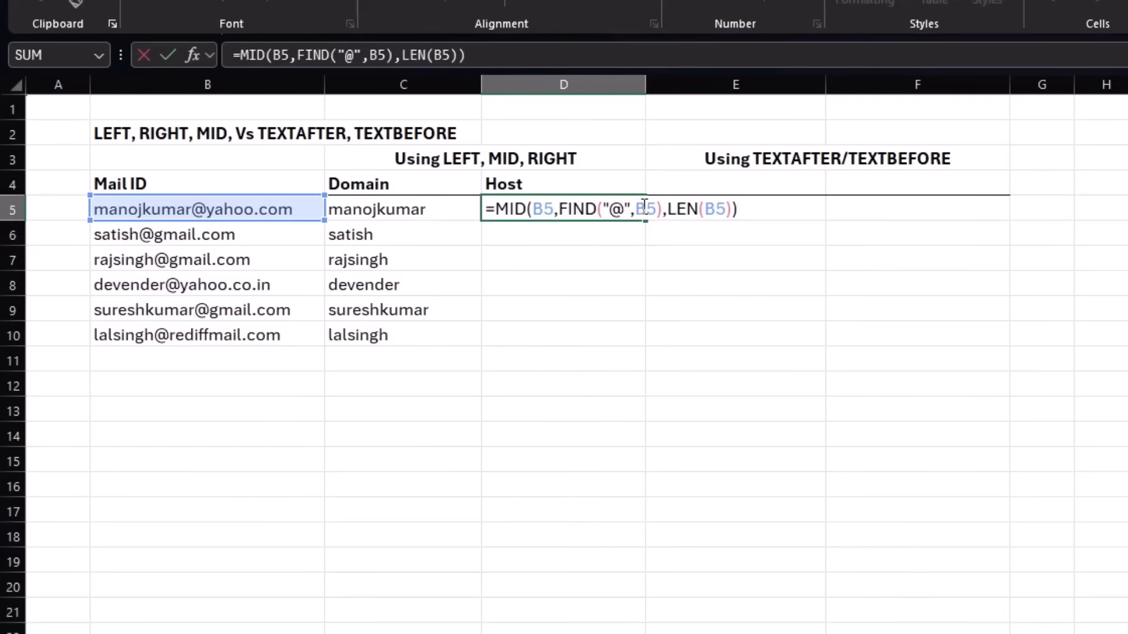
left_click(664, 212)
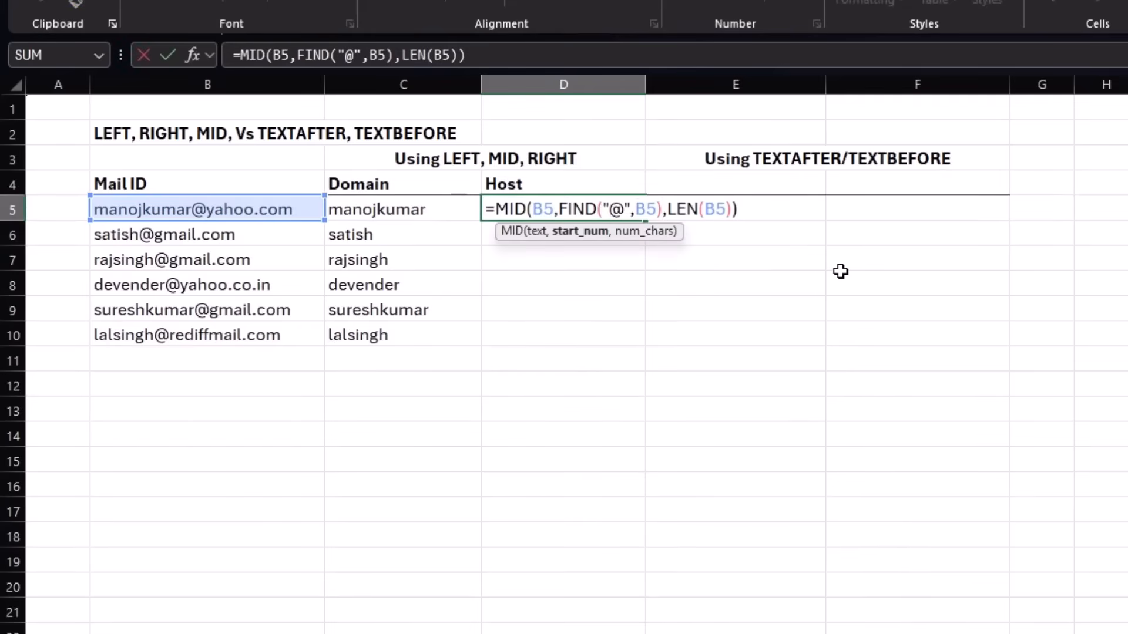
type("=1")
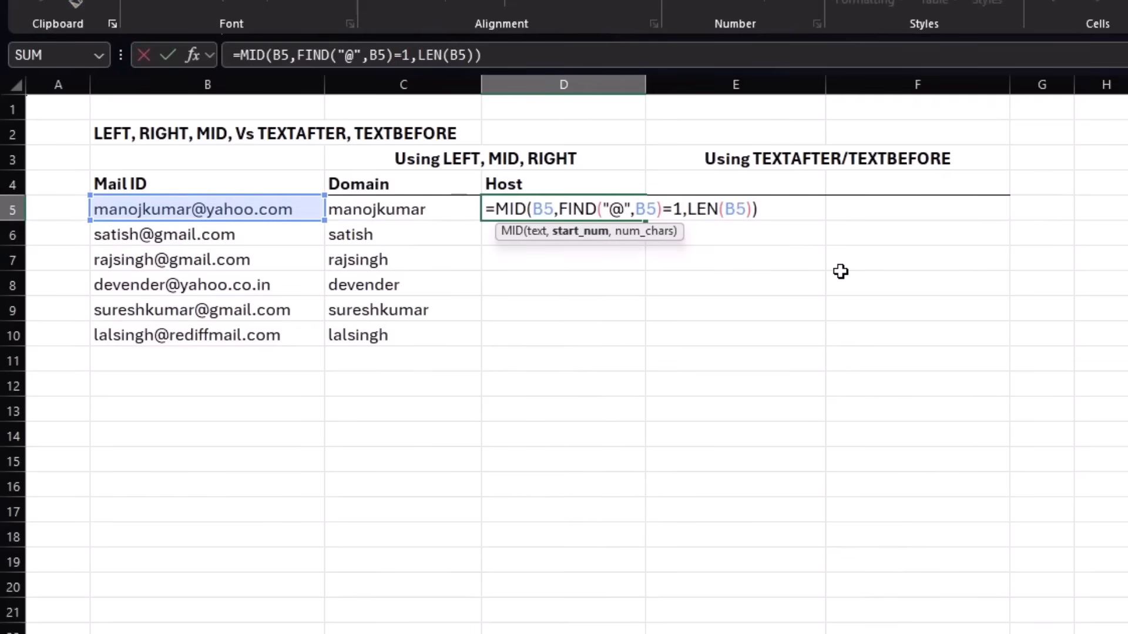
key("Return")
key("Up")
key("F2")
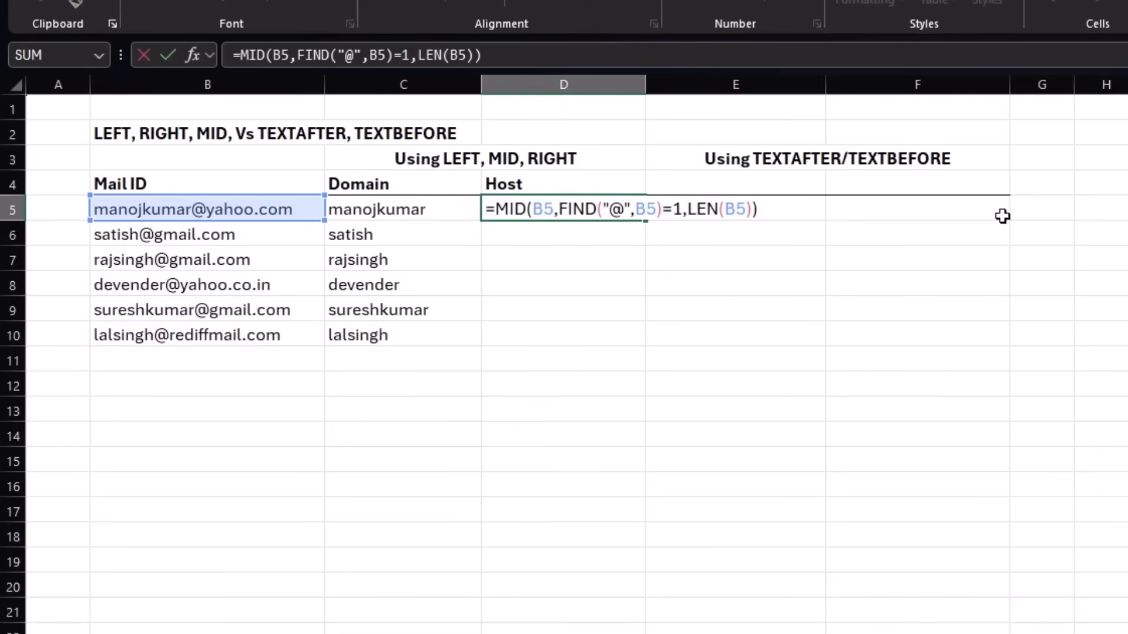
left_click(674, 211)
key("BackSpace")
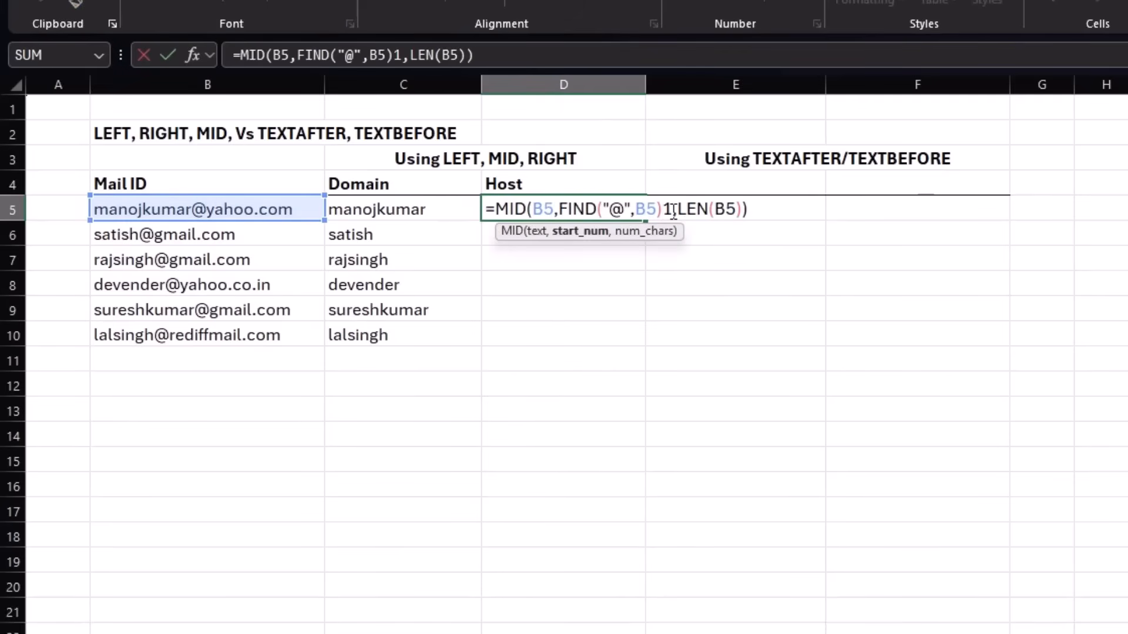
type("+")
key("Return")
Fill the D5 formula down to D10 and select the Domain and Host results in C5:D10.
left_click(611, 212)
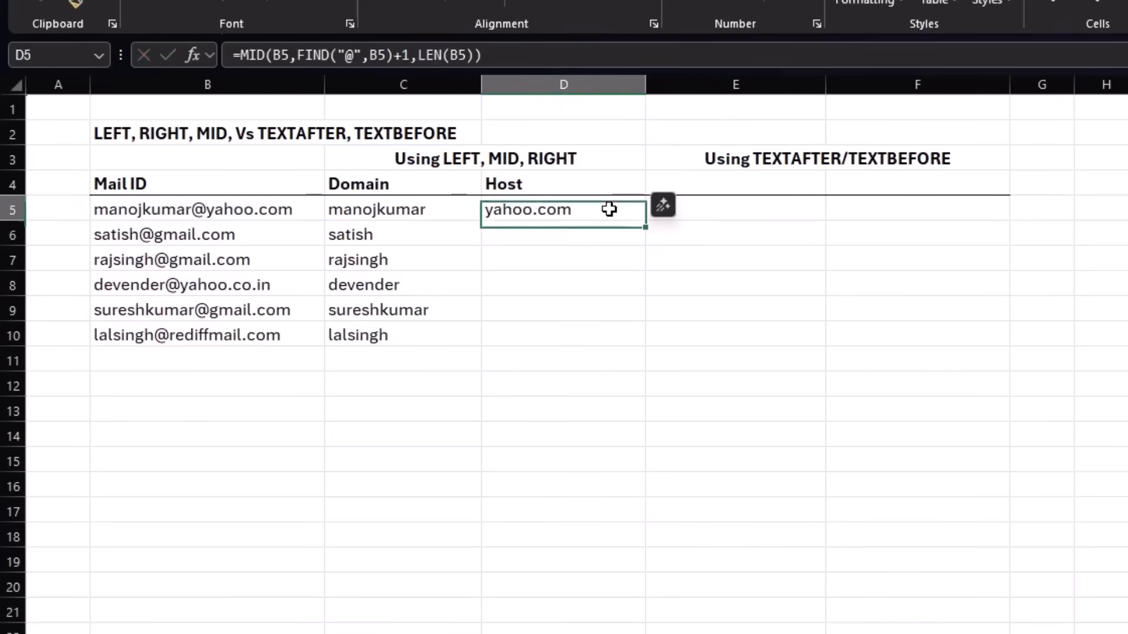
left_click_drag(645, 222, 644, 339)
left_click(717, 310)
left_click(543, 393)
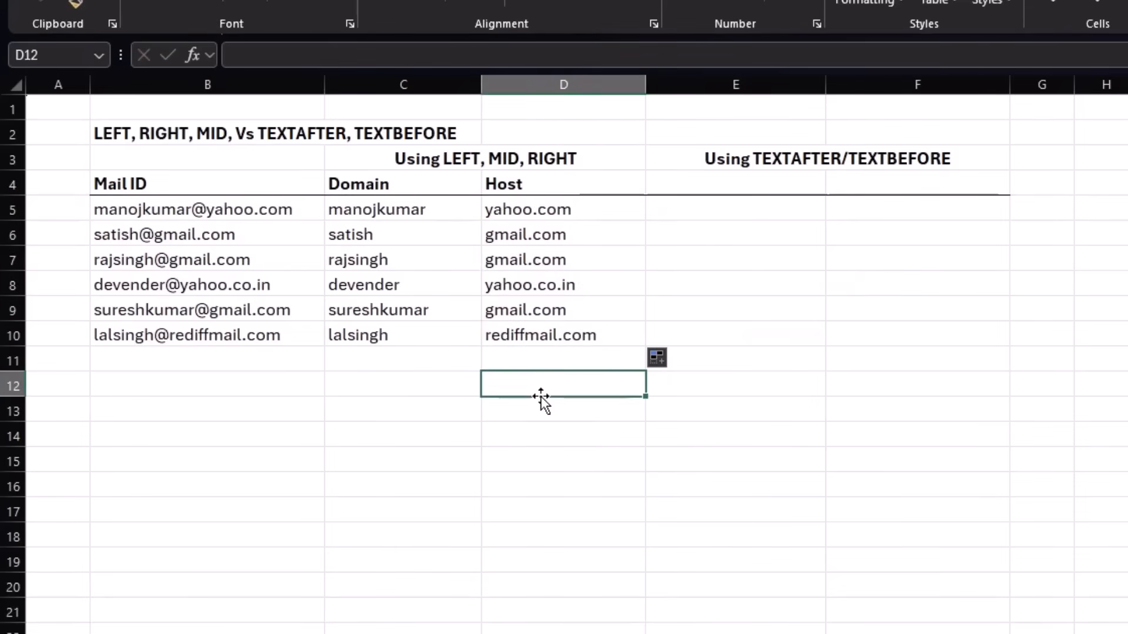
left_click_drag(425, 202, 595, 329)
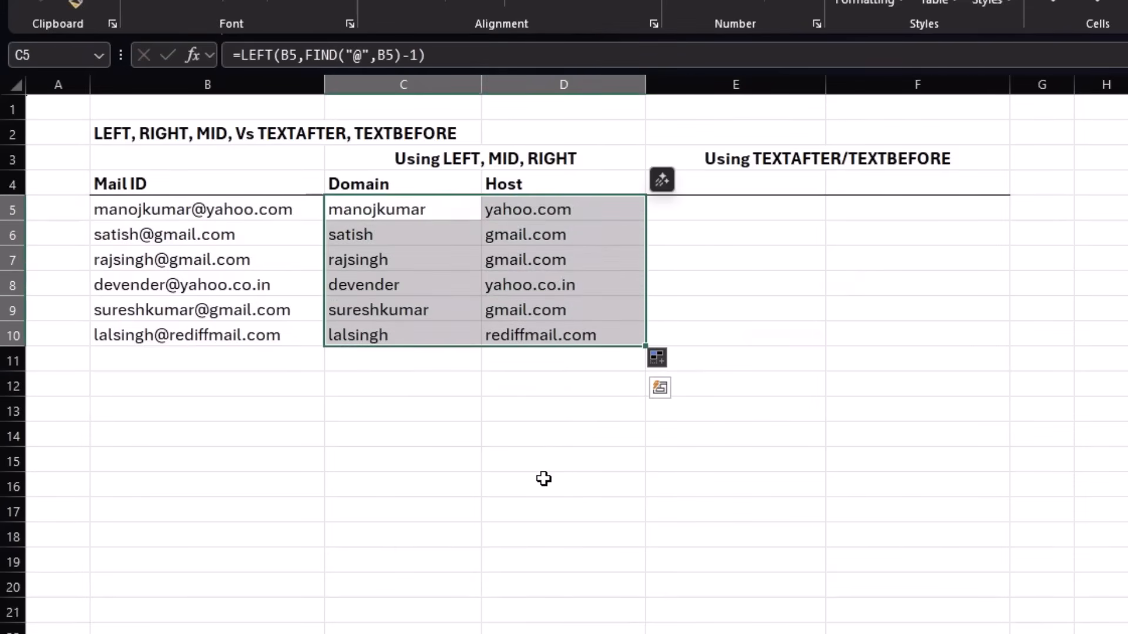
Enter =TEXTAFTER(B5,"@") in E5 and fill the formula down to E10.
left_click(700, 219)
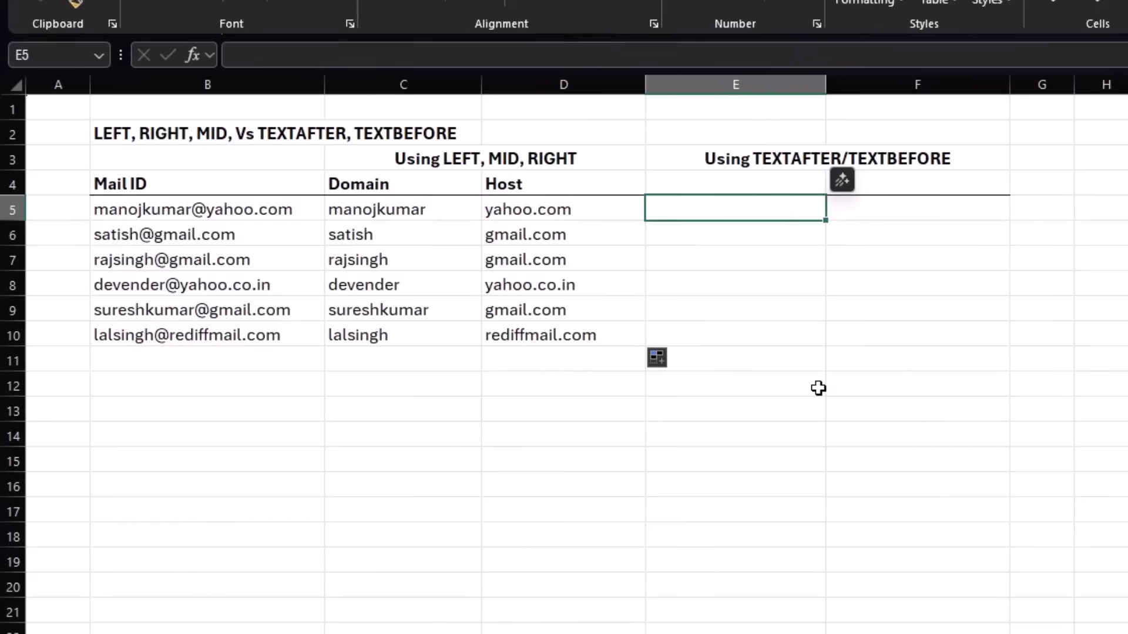
type("=")
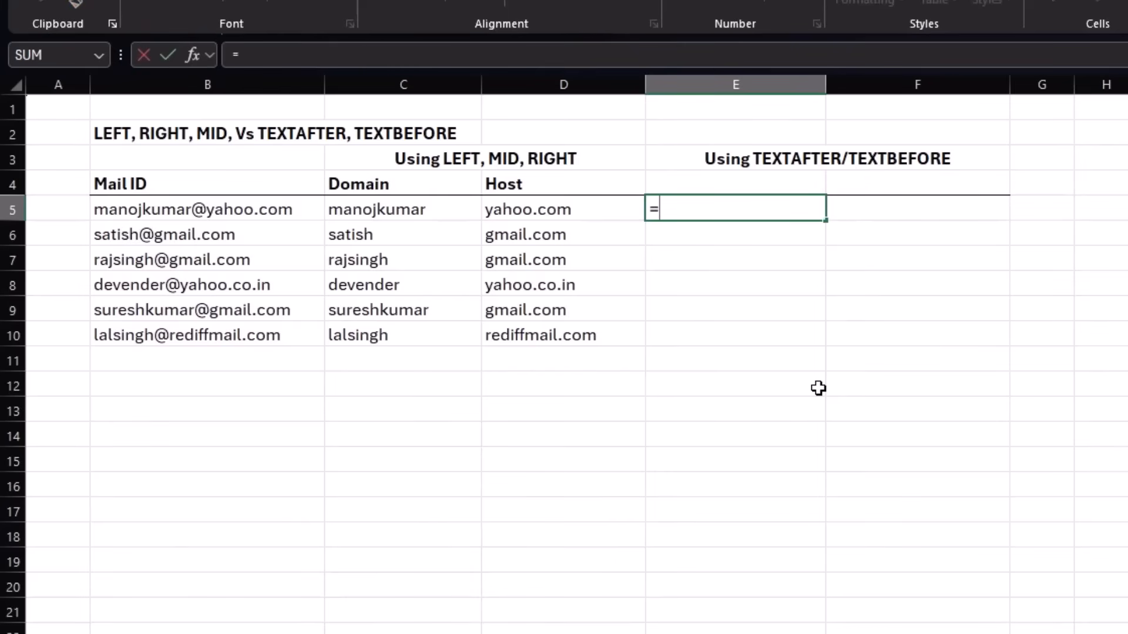
type("text")
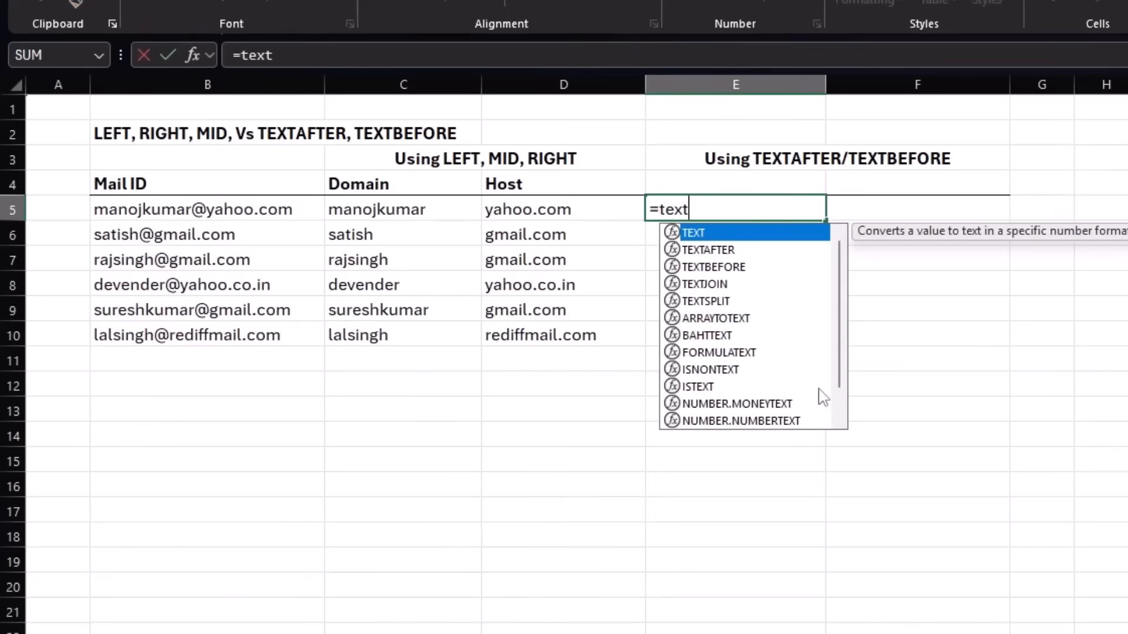
type("a")
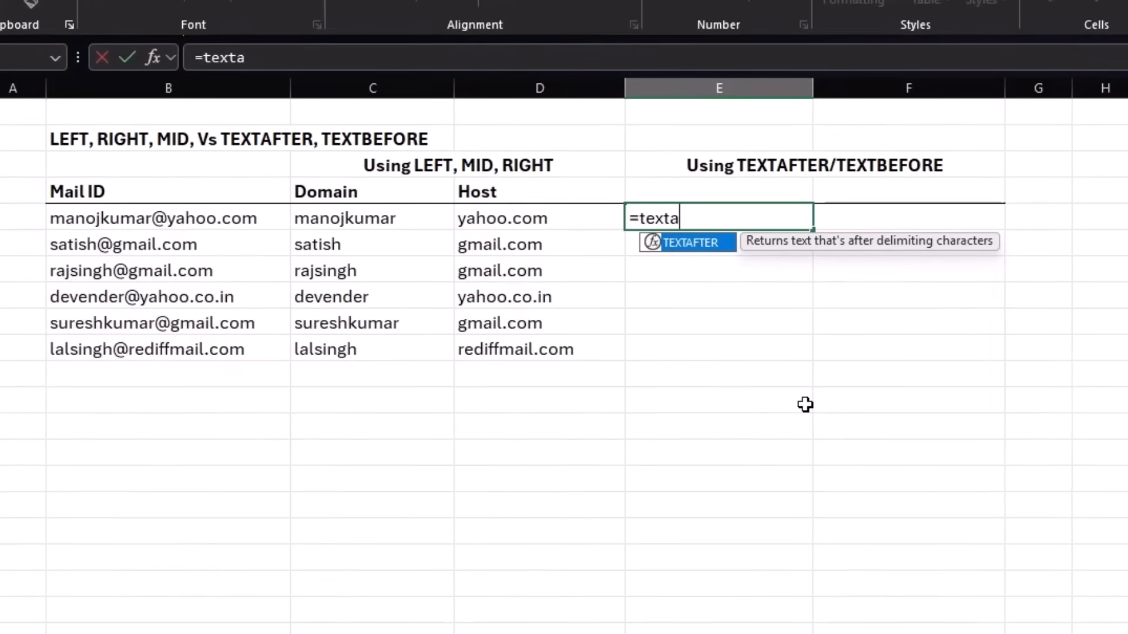
key("Tab")
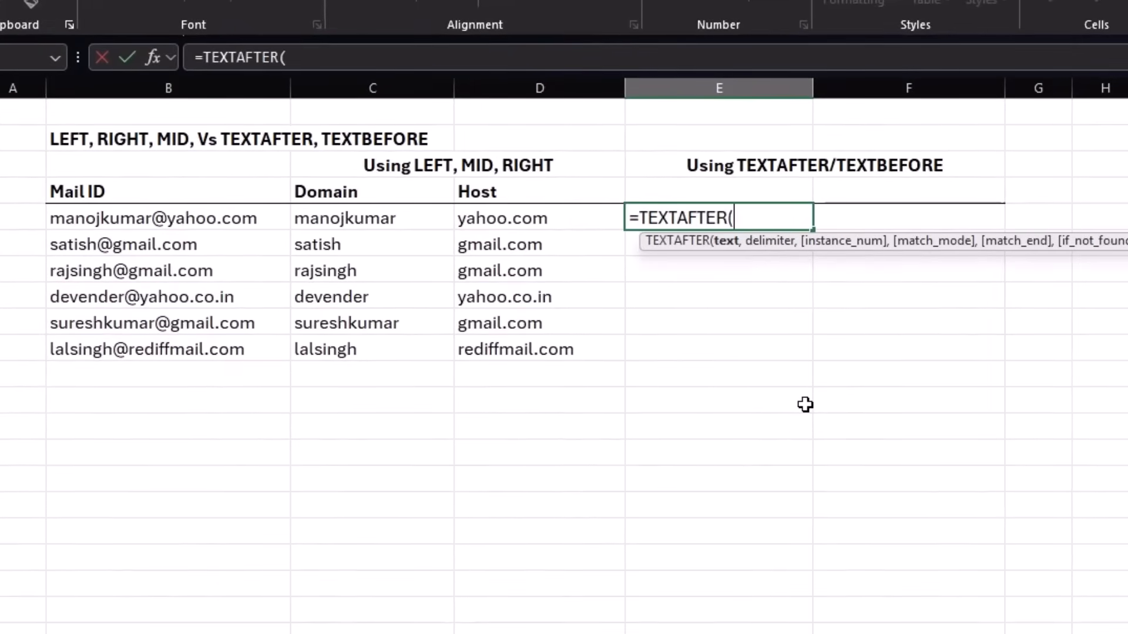
left_click(232, 217)
type(",\"@")
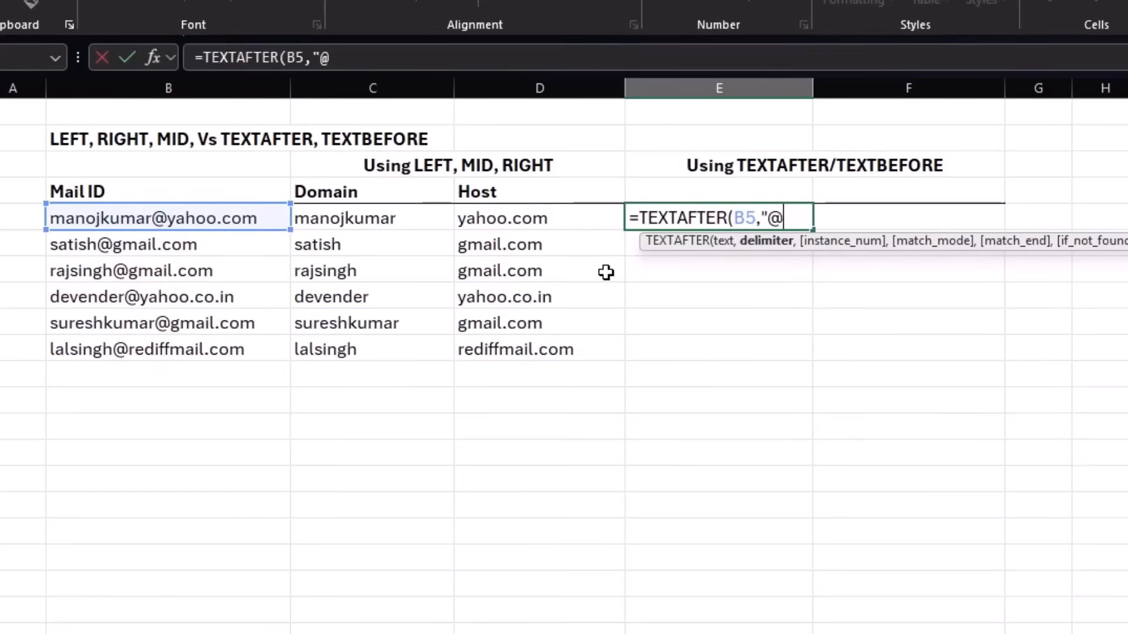
type("\"")
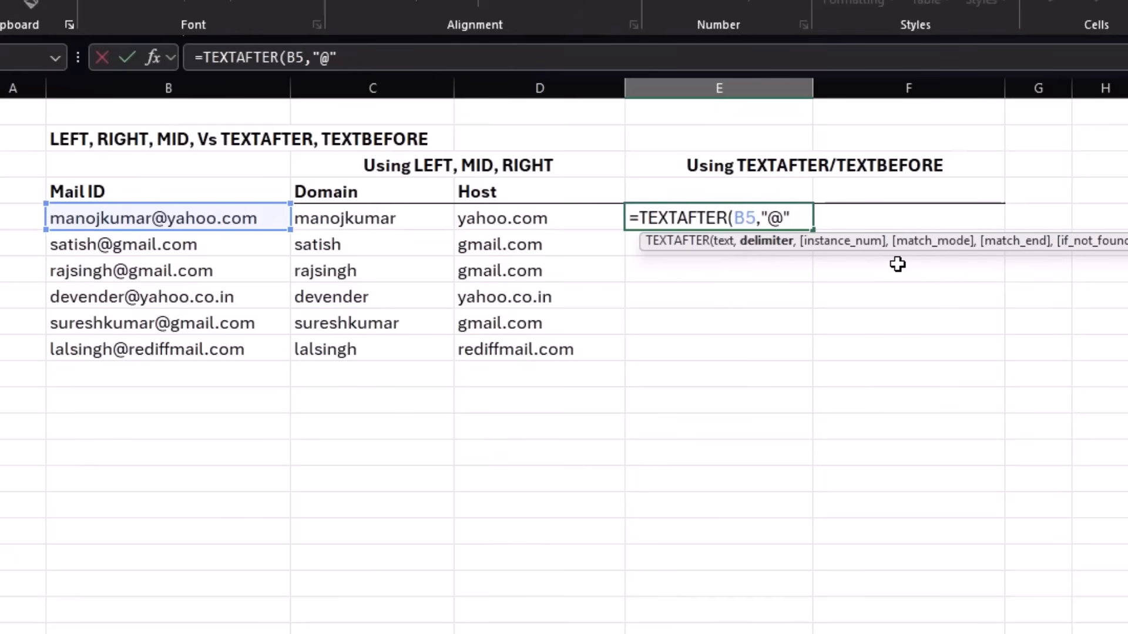
type(")")
key("Return")
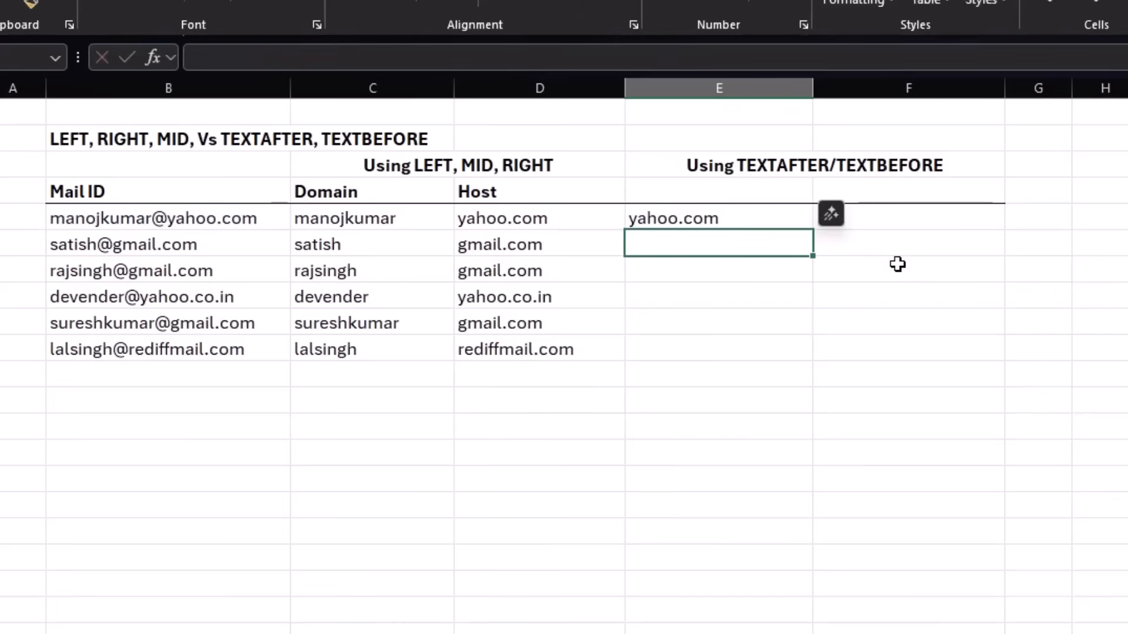
left_click(738, 219)
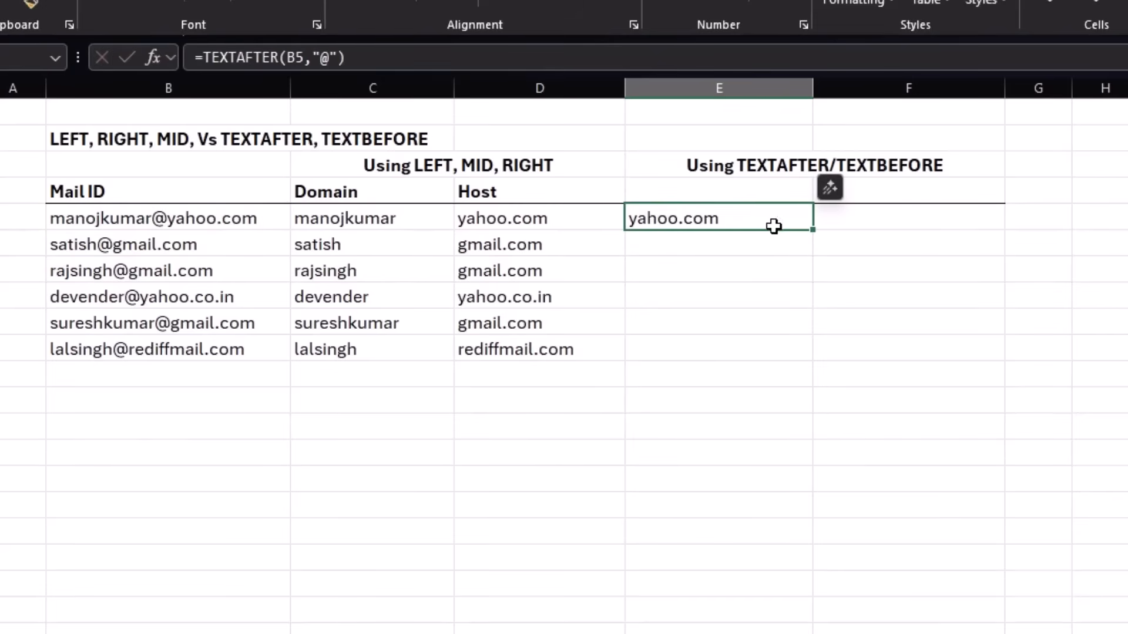
left_click_drag(813, 229, 826, 364)
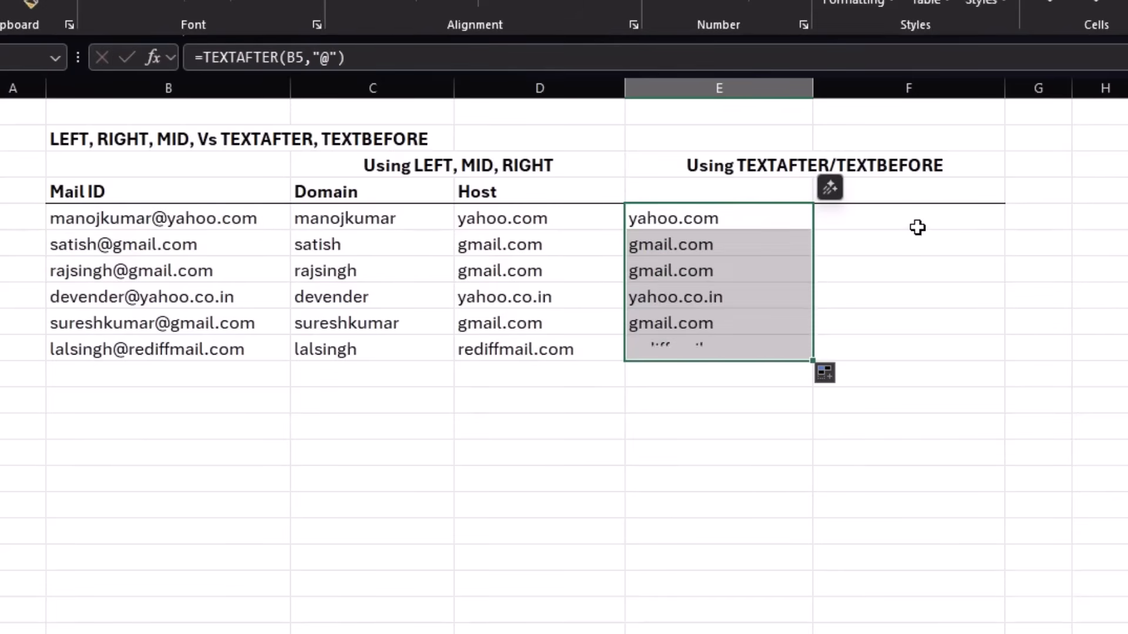
Enter the formula =TEXTBEFORE(B5,"@") in F5 and reselect that cell.
left_click(918, 228)
type("=text")
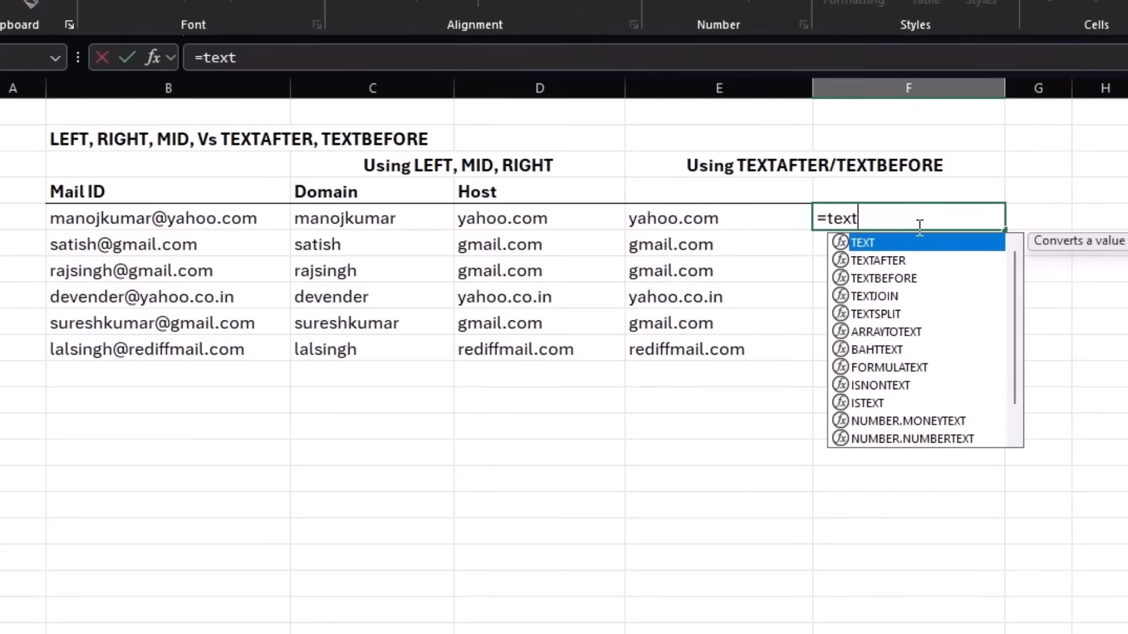
type("b")
key("Tab")
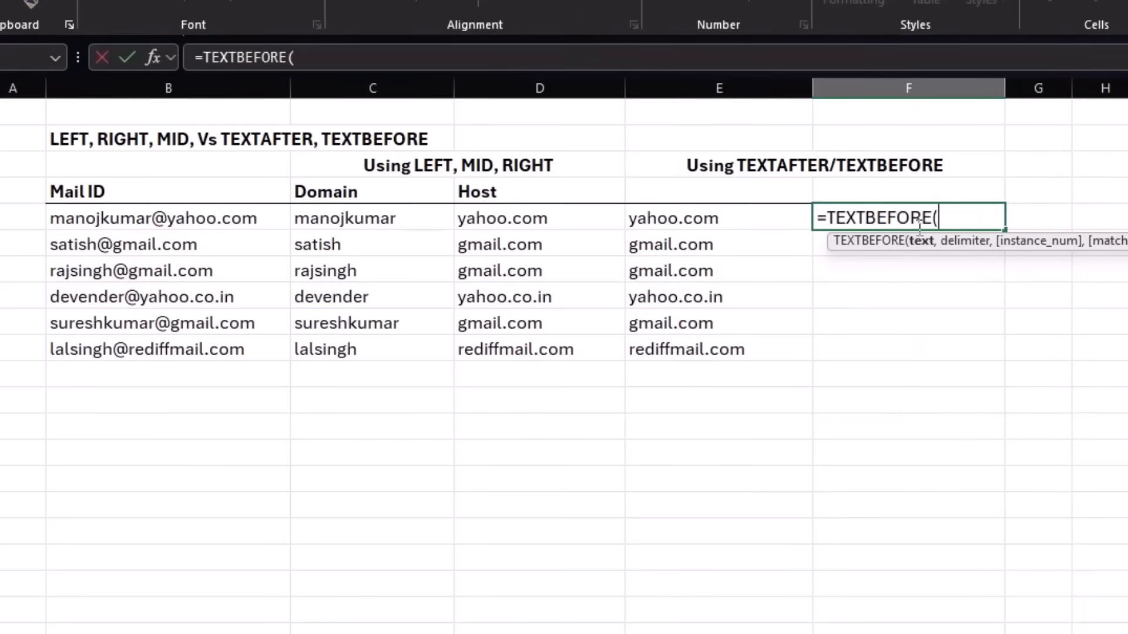
left_click(267, 217)
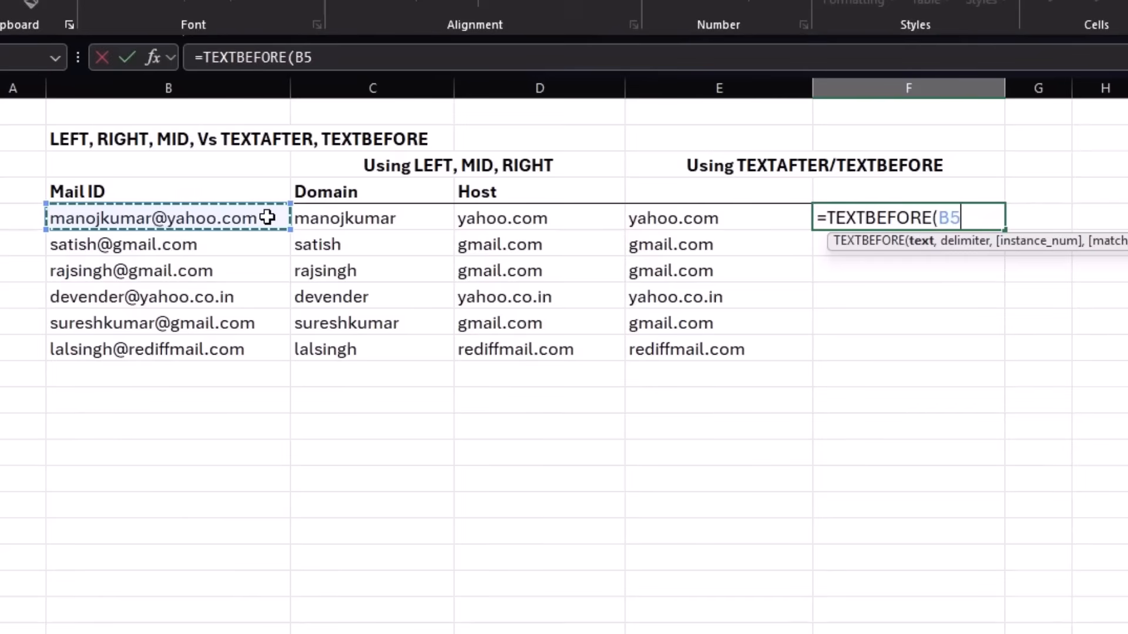
type(",\"@\")")
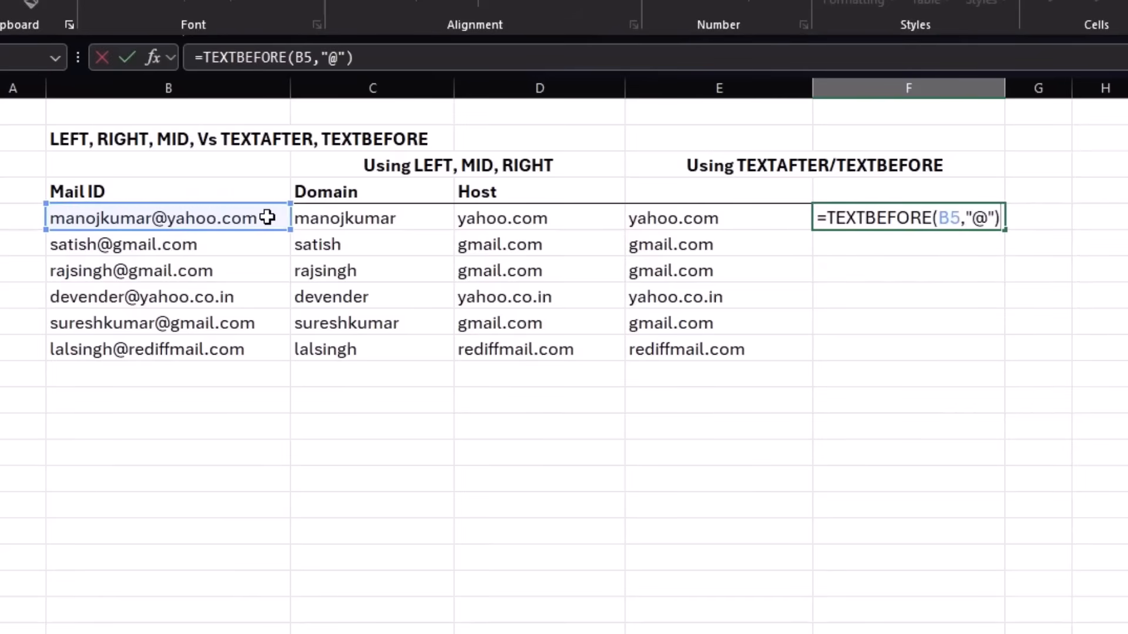
key("Return")
left_click(934, 217)
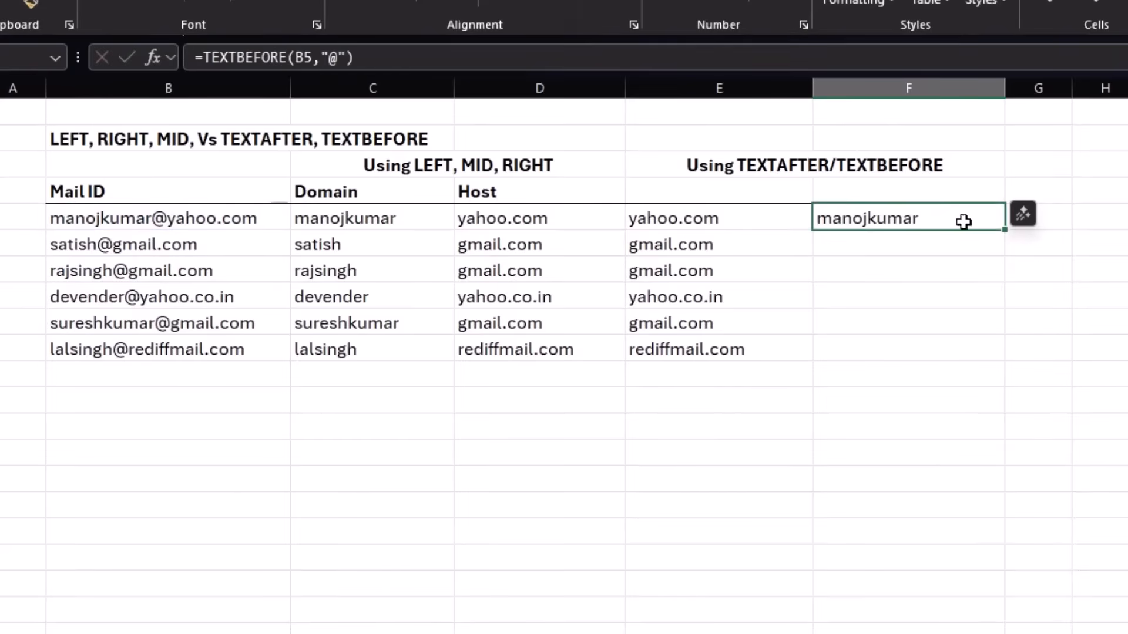
Fill the TEXTBEFORE formula from F5 down to F10 and deselect the filled range.
left_click_drag(1003, 251, 1004, 352)
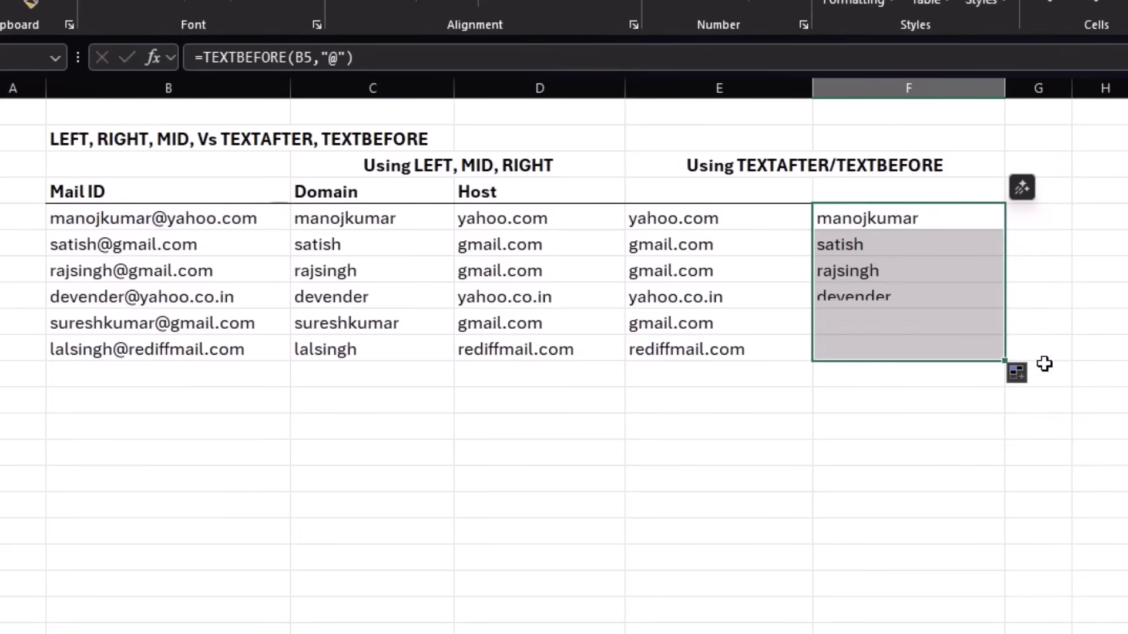
left_click(959, 473)
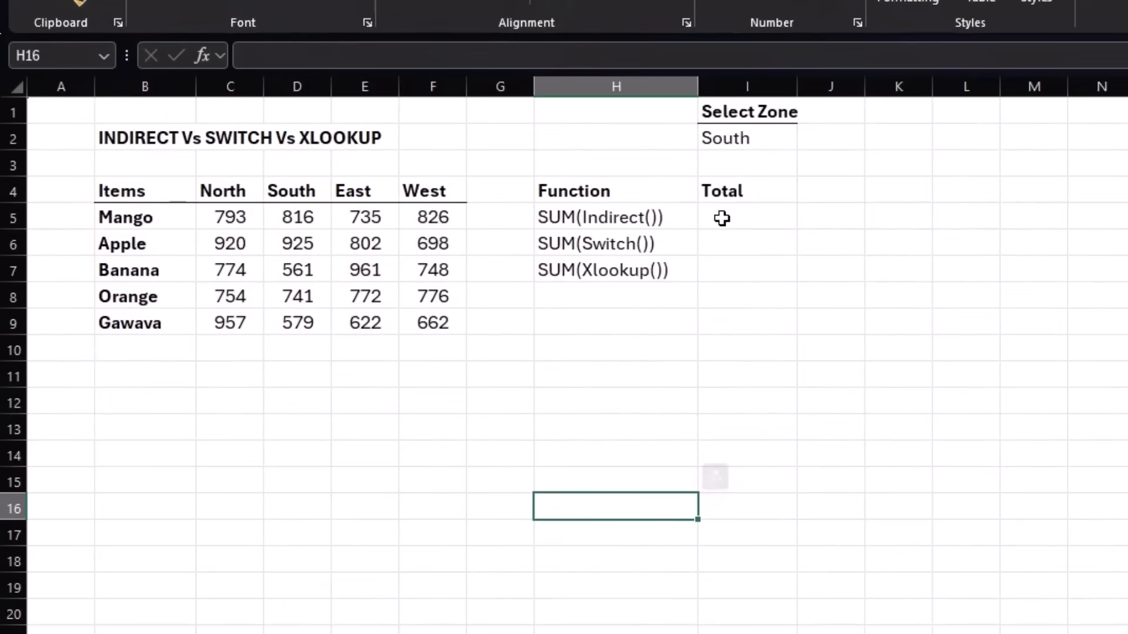
On the INDIRECT Vs SWITCH Vs XLOOKUP sheet, inspect the Select Zone cell I2 and the South values in D5:D9.
left_click(722, 218)
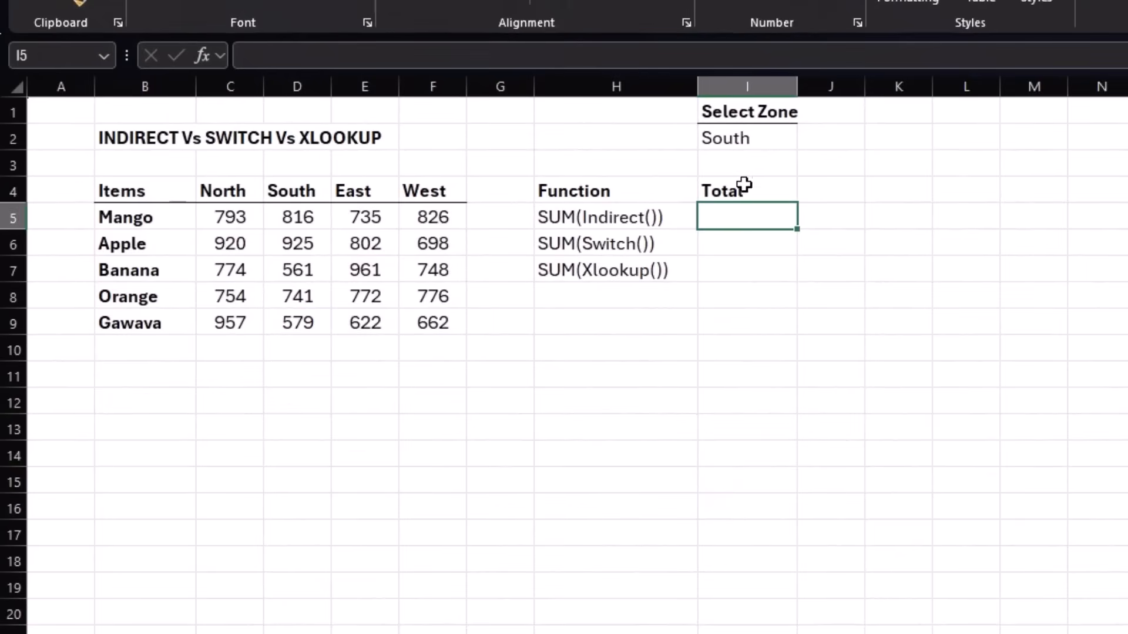
left_click(743, 186)
left_click(743, 138)
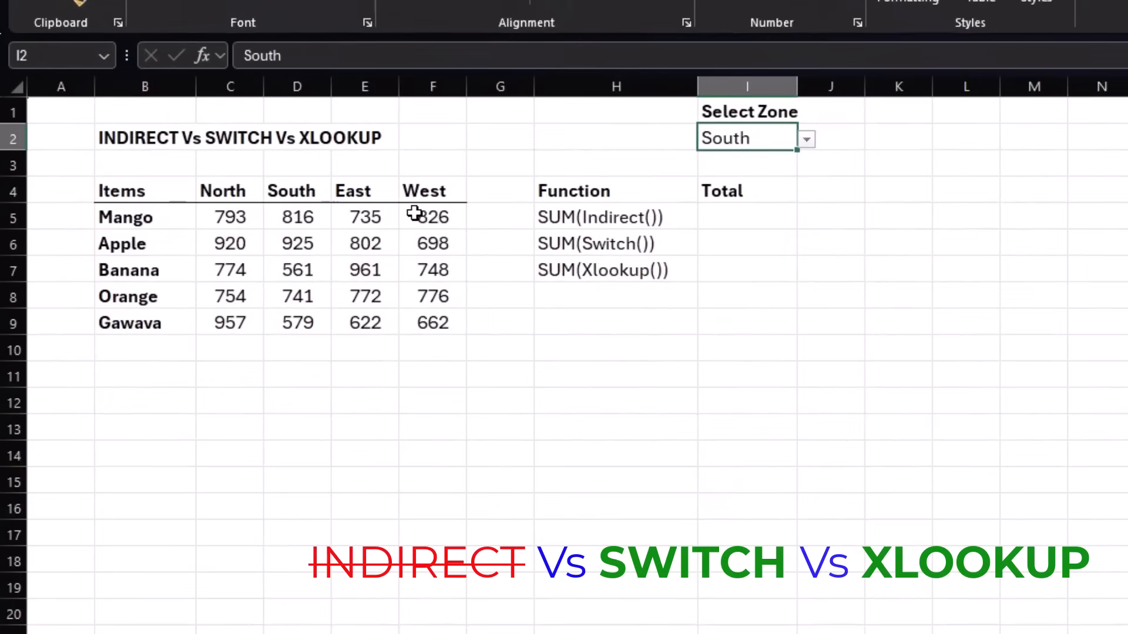
left_click_drag(308, 218, 306, 324)
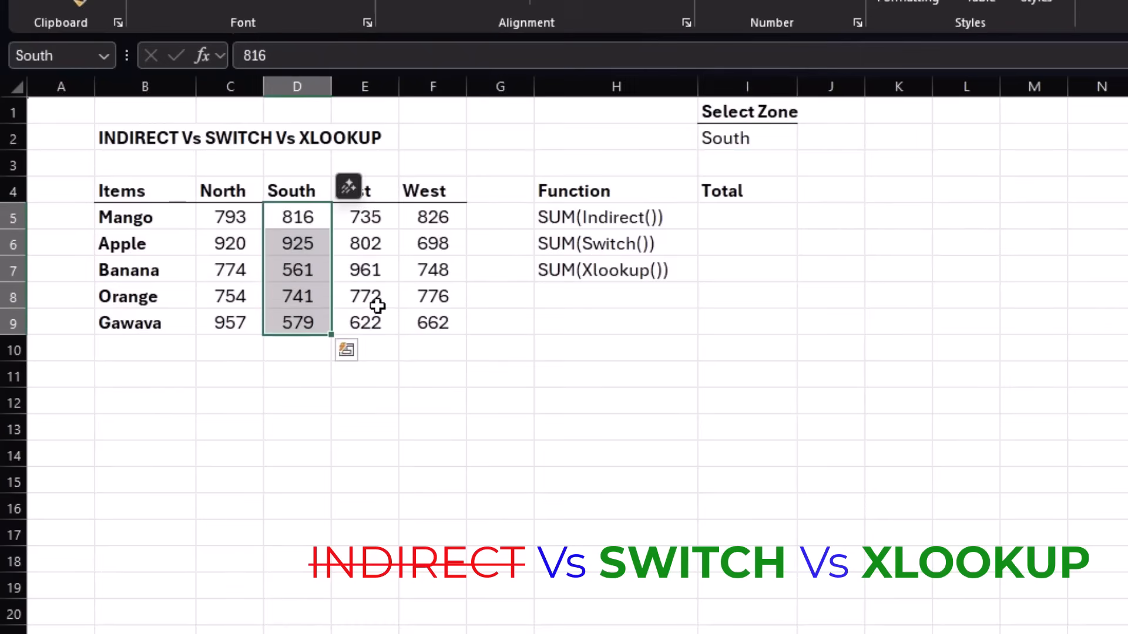
left_click(746, 215)
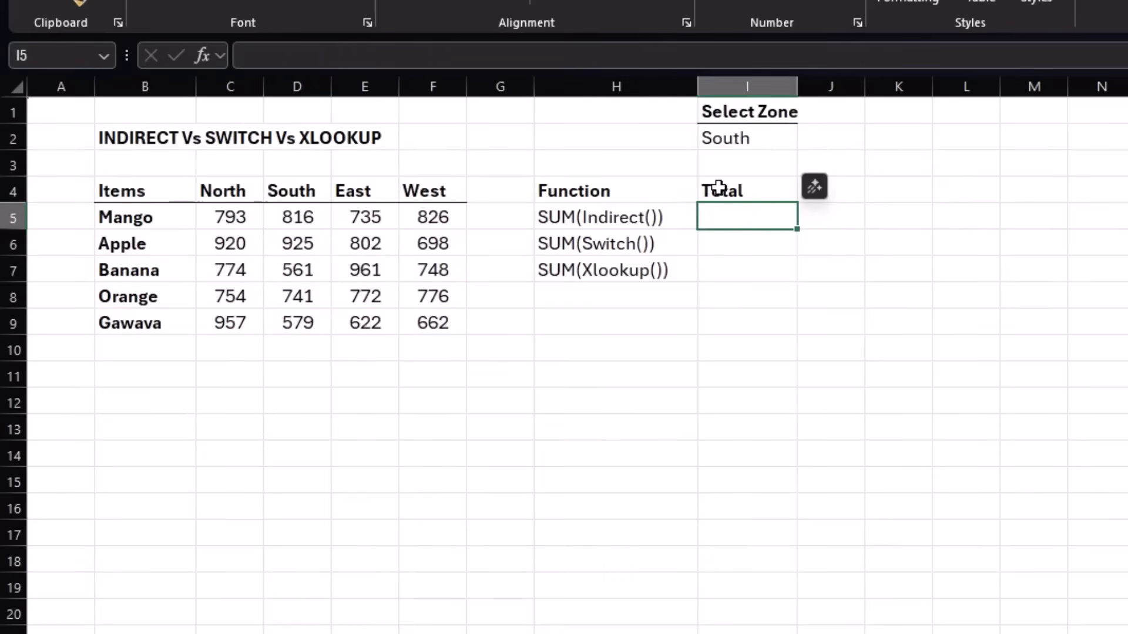
type("=")
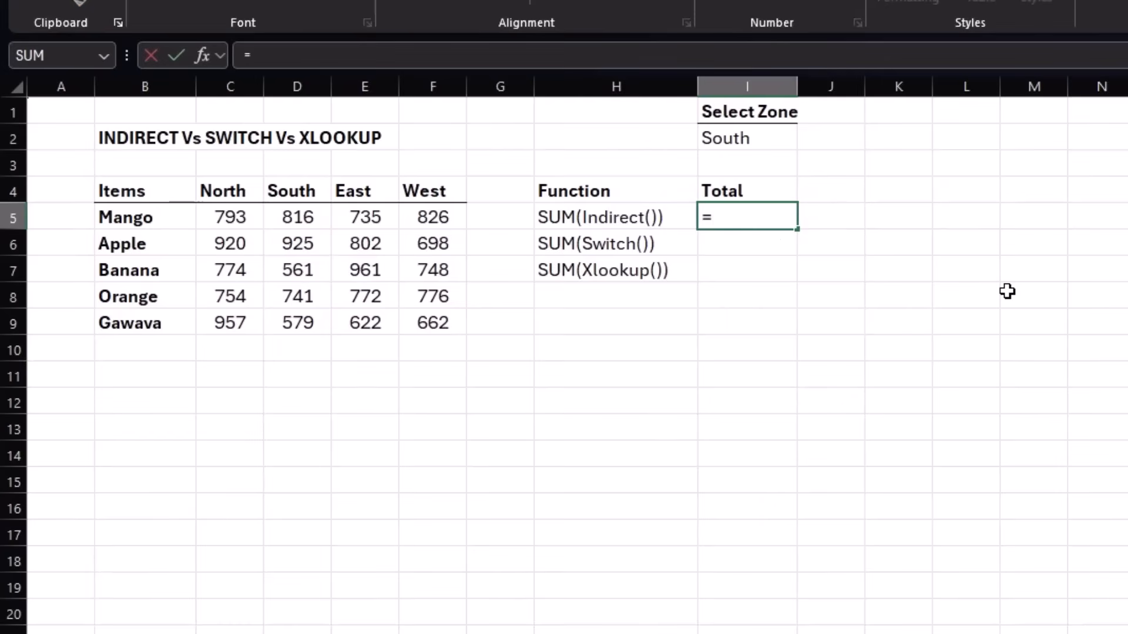
type("sum(")
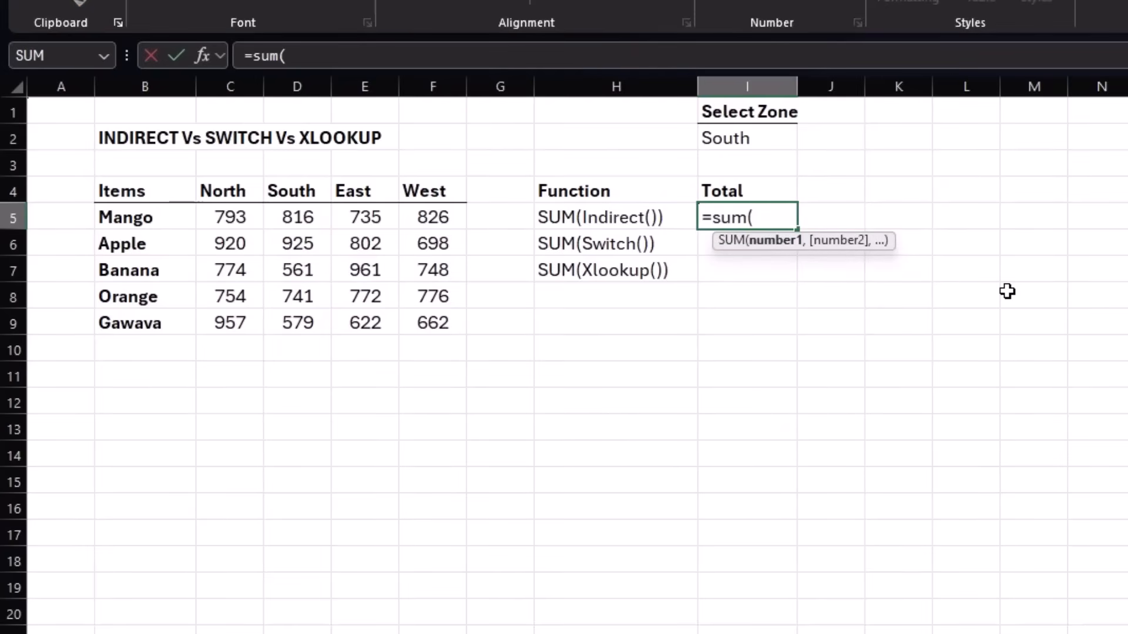
key("Escape")
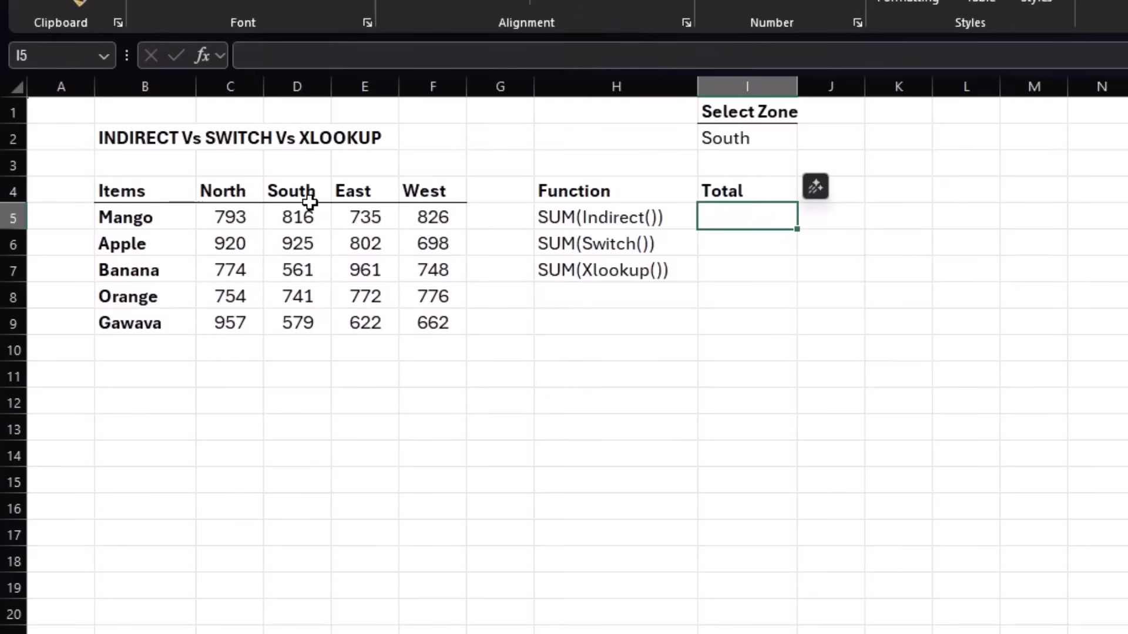
Select the North, South, East and West value ranges one by one to check their range names.
left_click_drag(231, 216, 230, 322)
left_click_drag(291, 214, 293, 317)
left_click_drag(365, 224, 361, 318)
left_click_drag(433, 219, 425, 323)
left_click(618, 317)
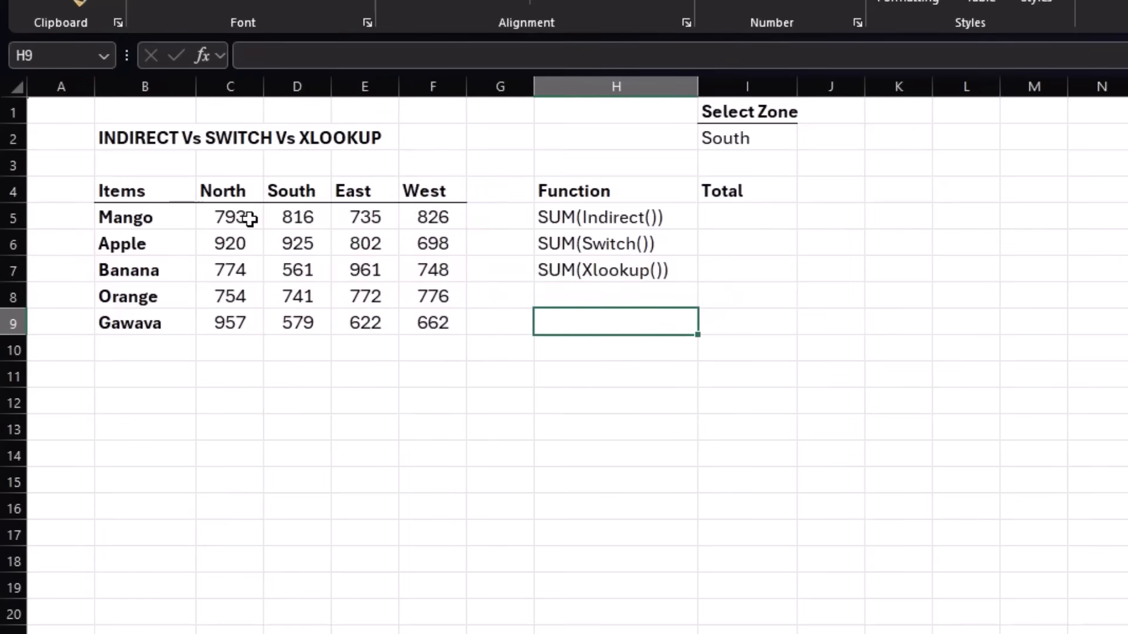
Try to total the selected zone by entering =SUM(I2) in I5.
left_click(754, 221)
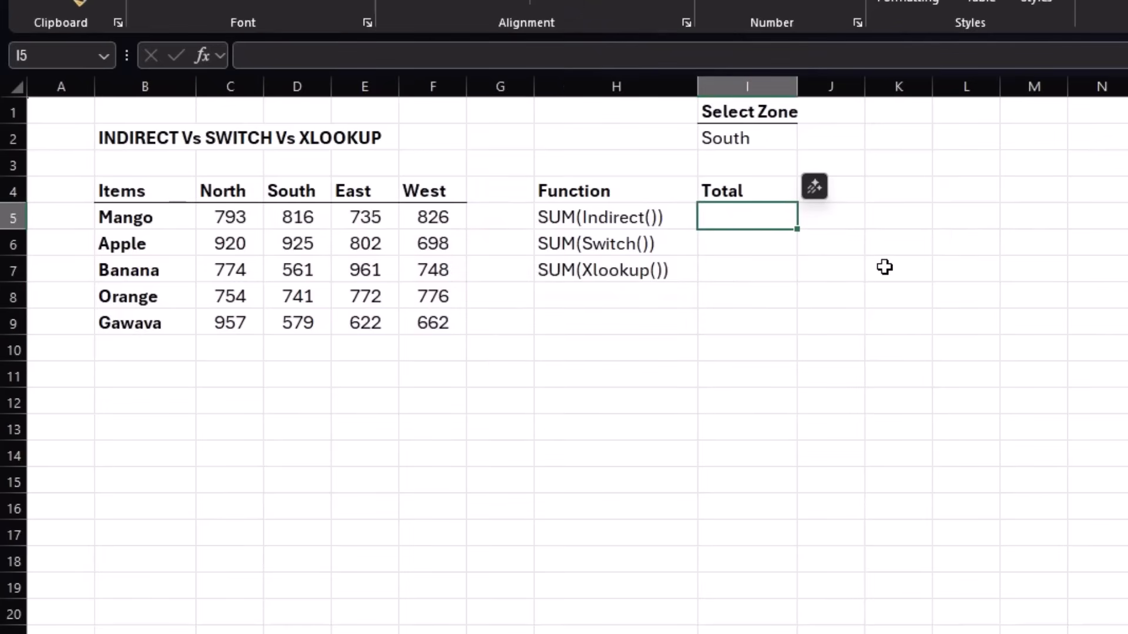
type("=sum")
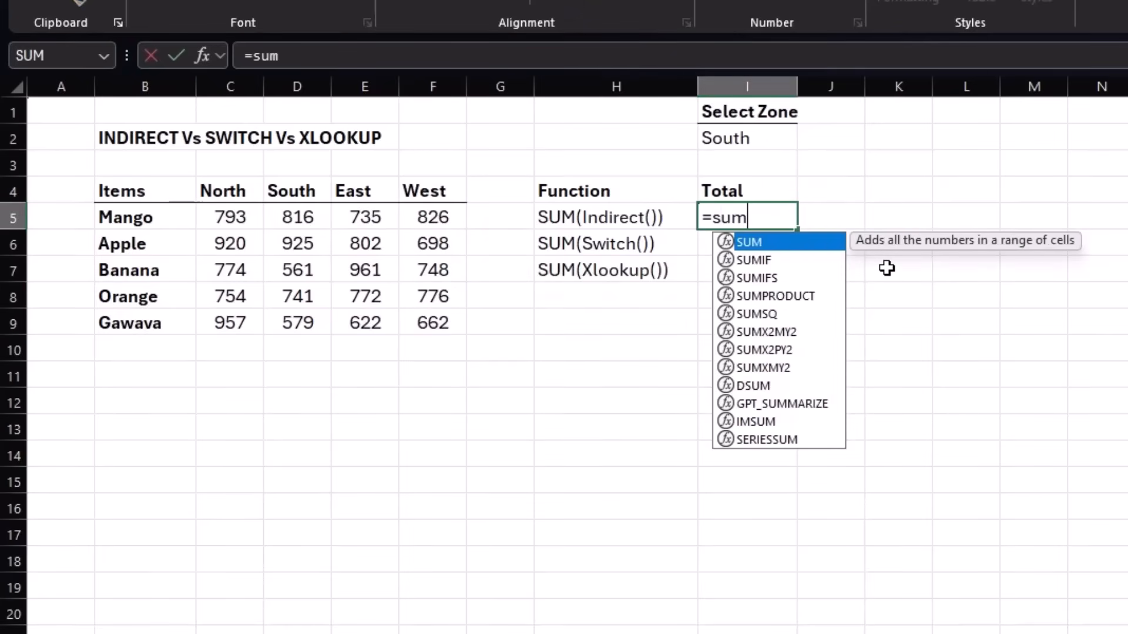
type("(")
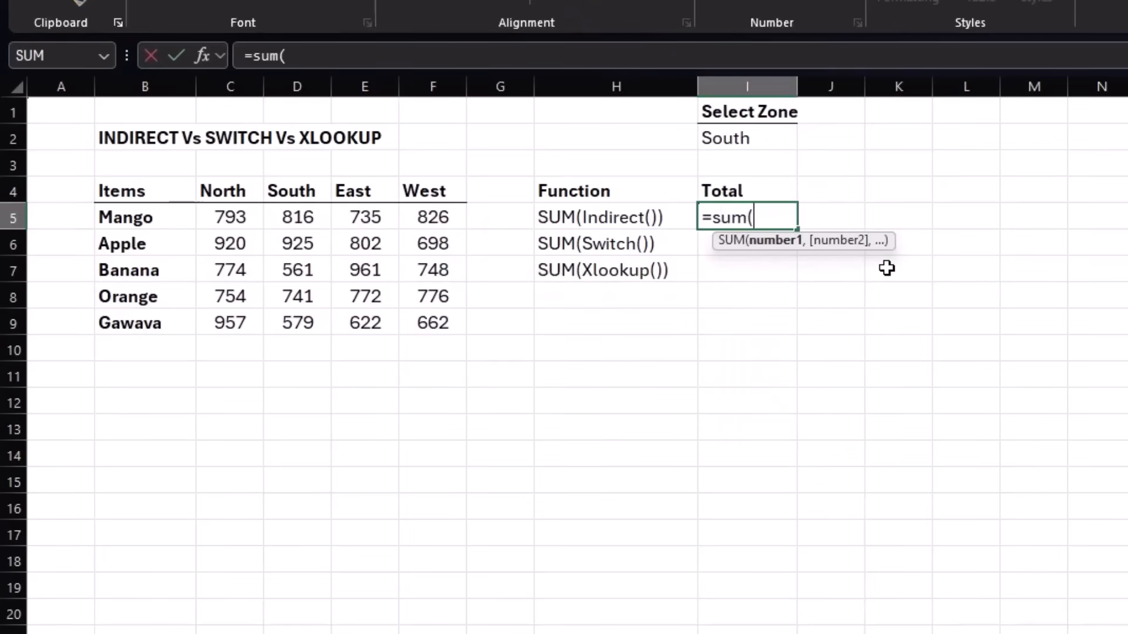
left_click(754, 138)
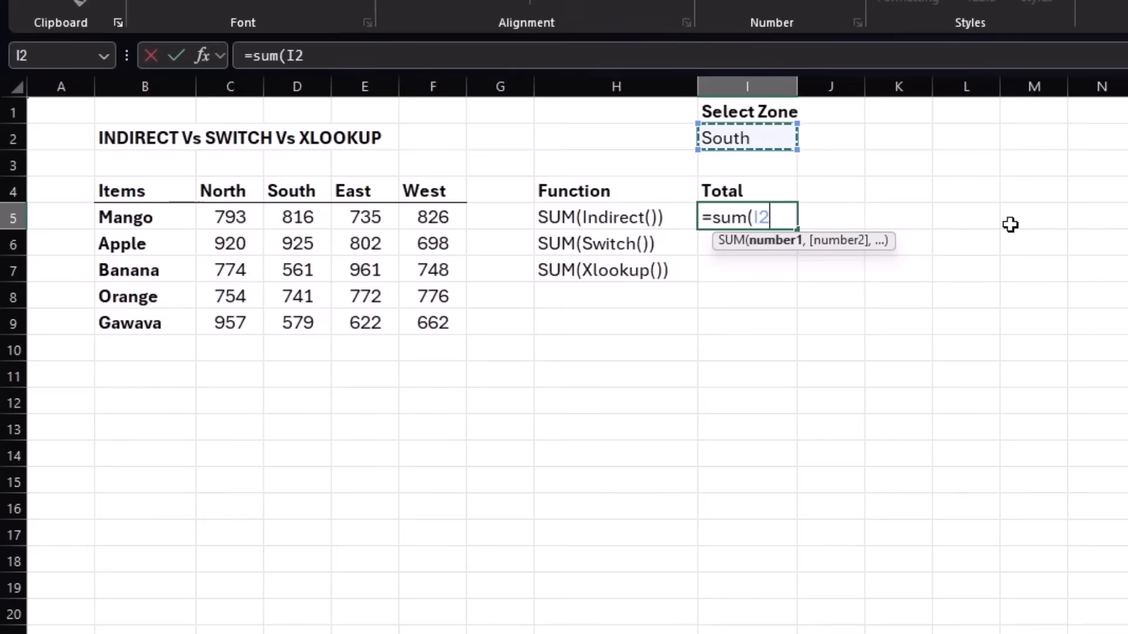
type(")")
key("Return")
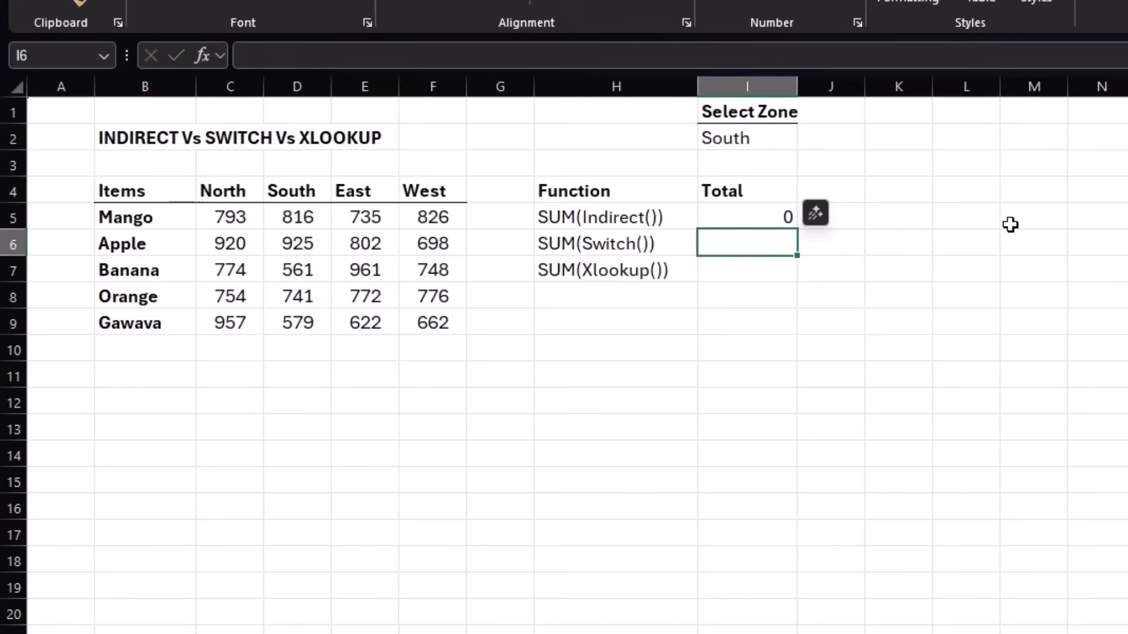
Replace the I2 reference in the I5 formula with the named range South so it reads =SUM(South).
left_click(758, 215)
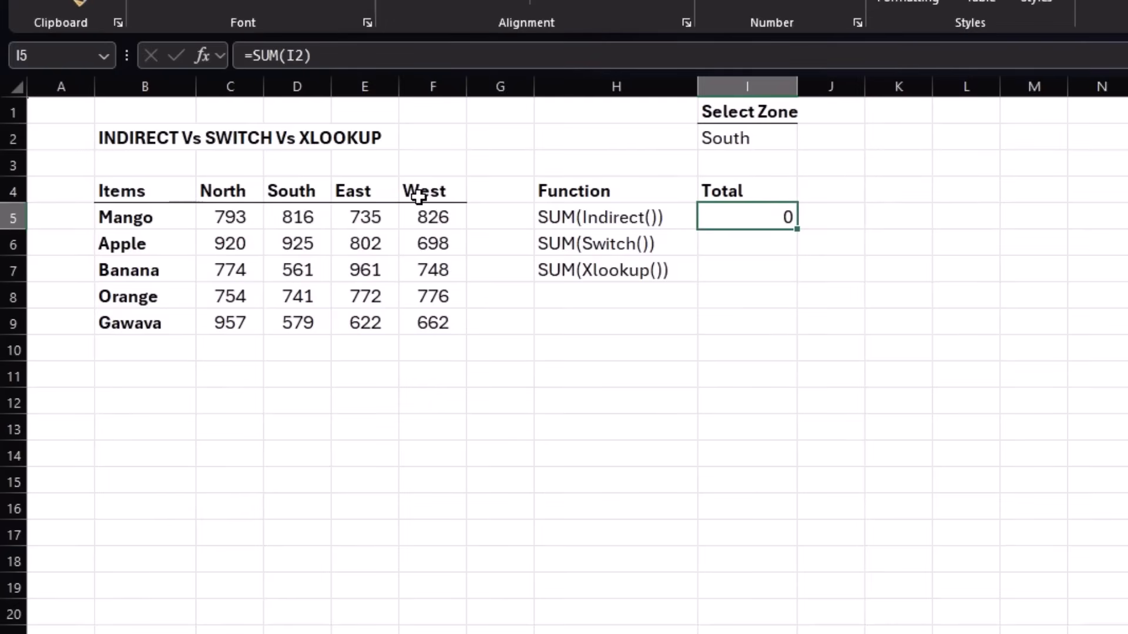
key("F2")
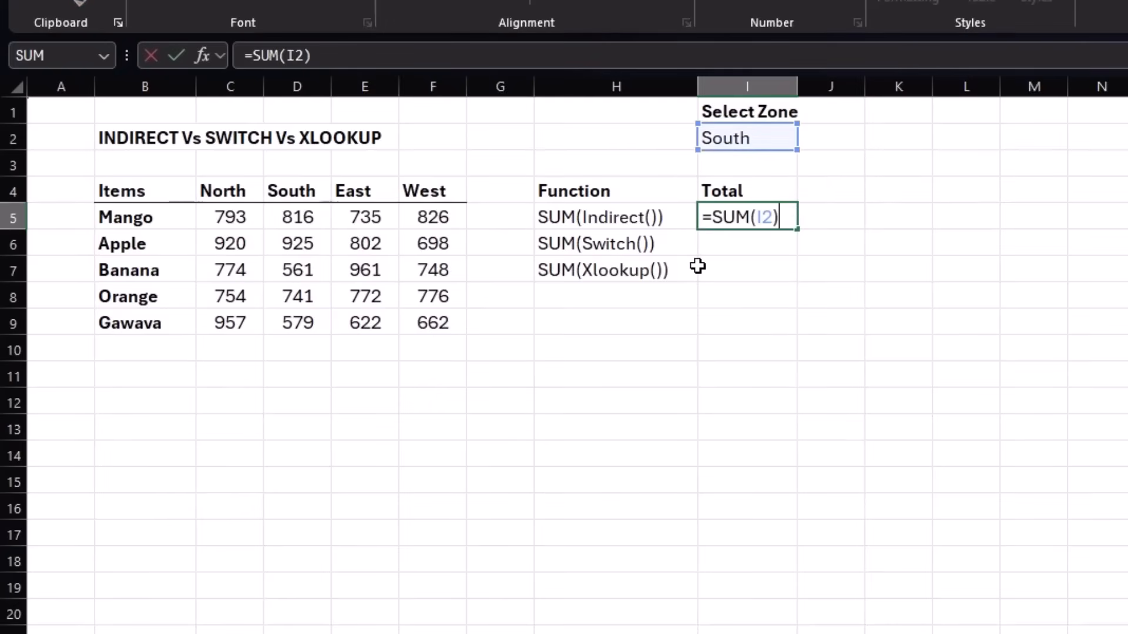
left_click(773, 217)
key("BackSpace")
key("BackSpace")
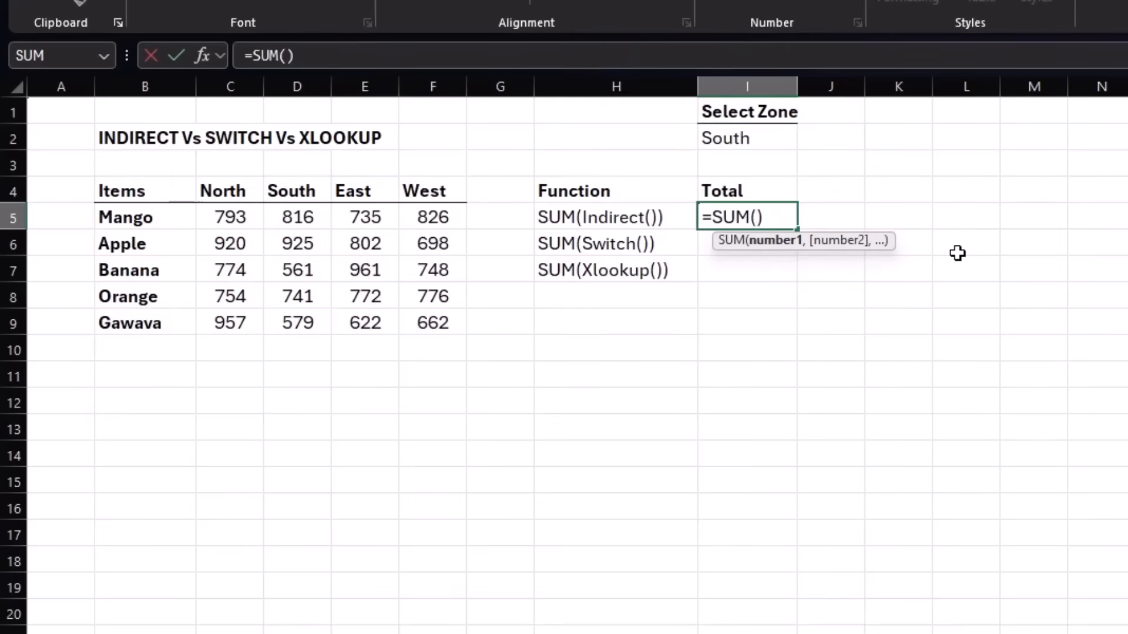
type("sou")
key("Tab")
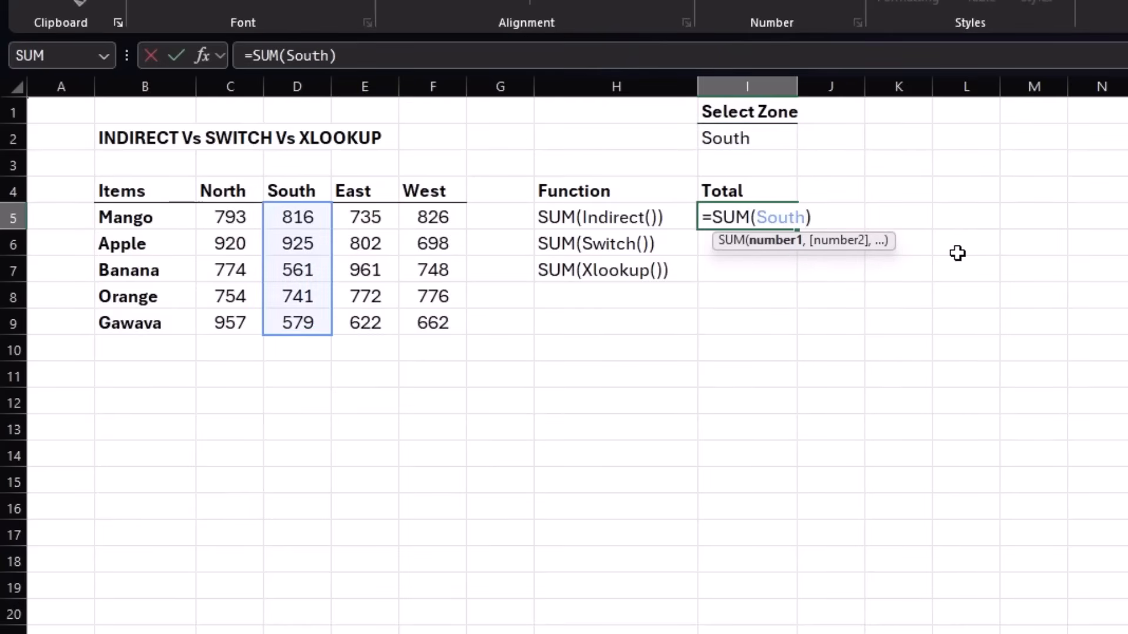
key("Return")
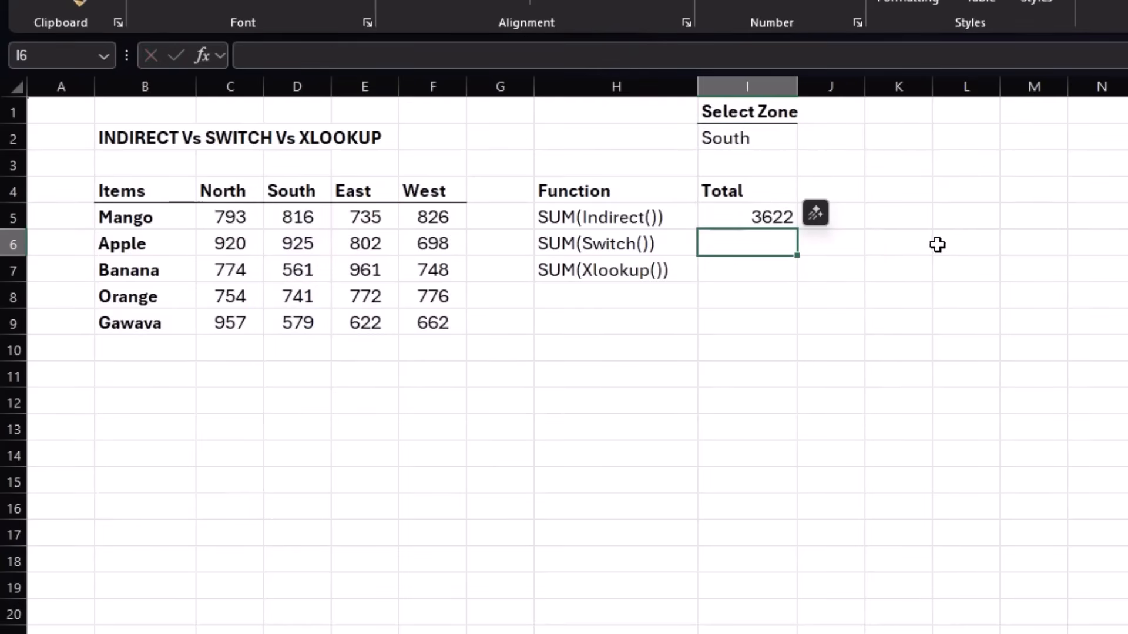
Test the I5 total by switching the Select Zone cell I2 to North and finally to East.
left_click(743, 217)
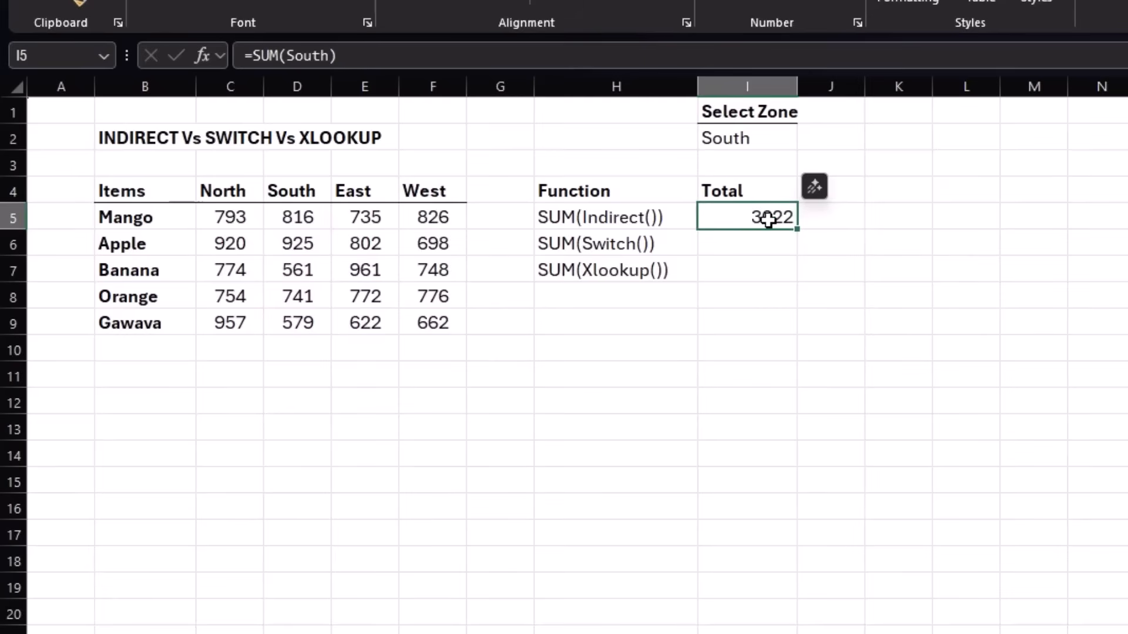
left_click(768, 138)
left_click(807, 140)
left_click(763, 160)
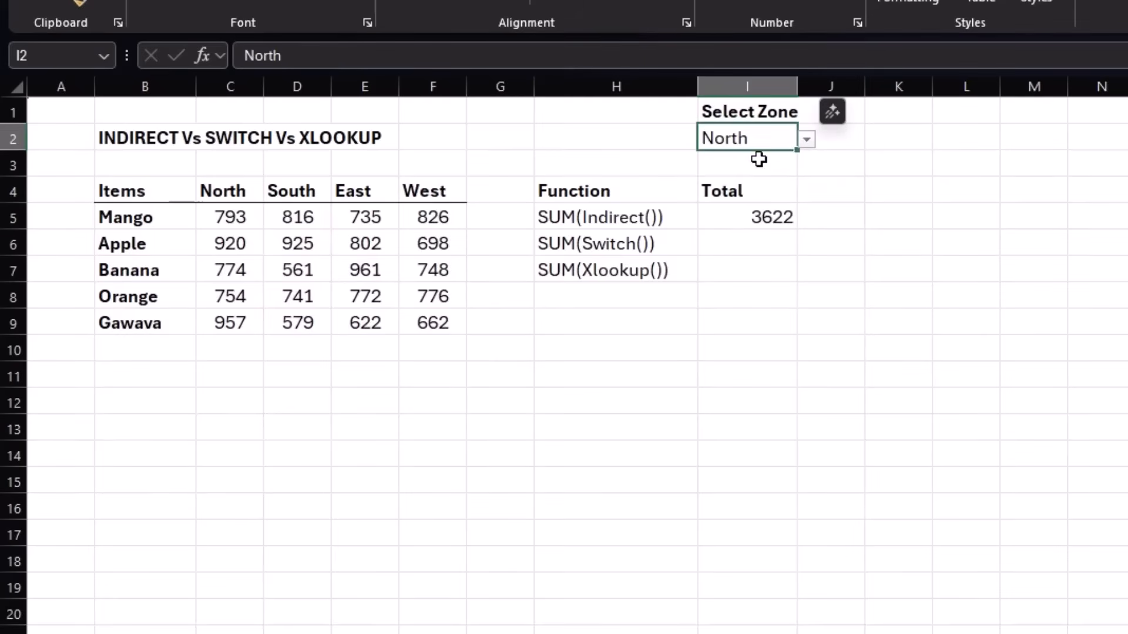
left_click(807, 139)
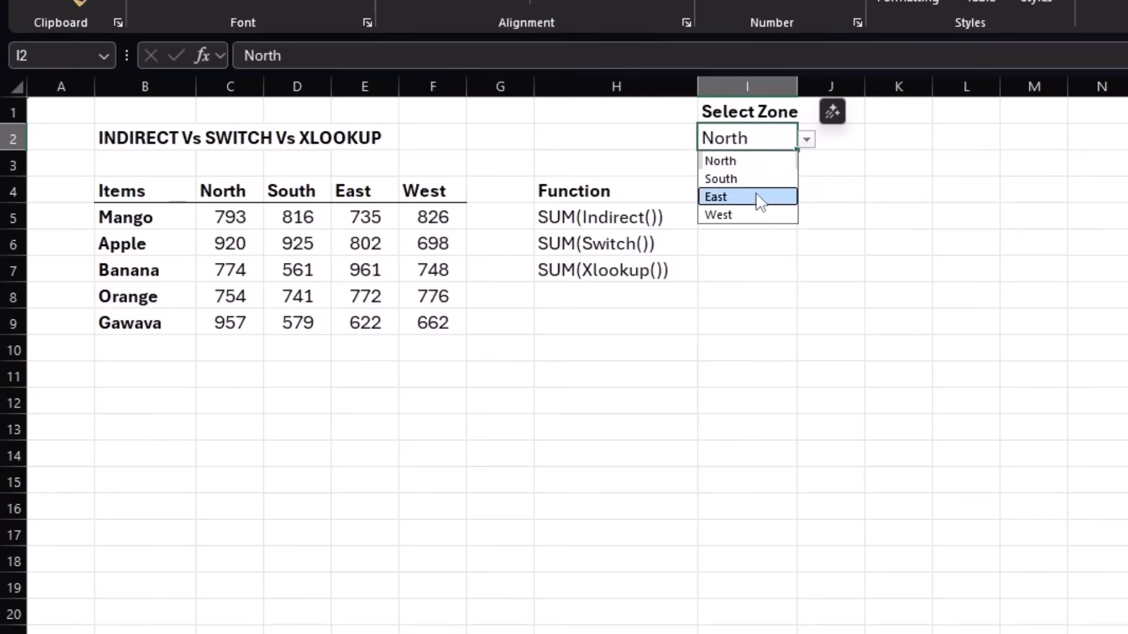
left_click(758, 198)
Change the I5 formula to =SUM(INDIRECT(I2)) so it totals the zone chosen in I2.
left_click(770, 216)
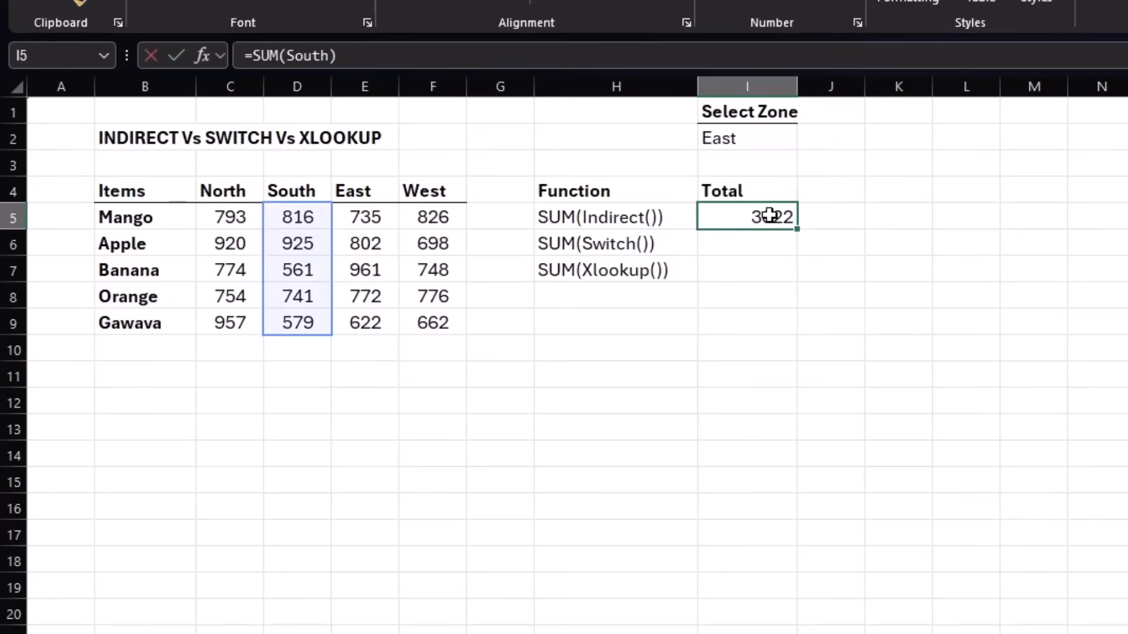
double_click(770, 216)
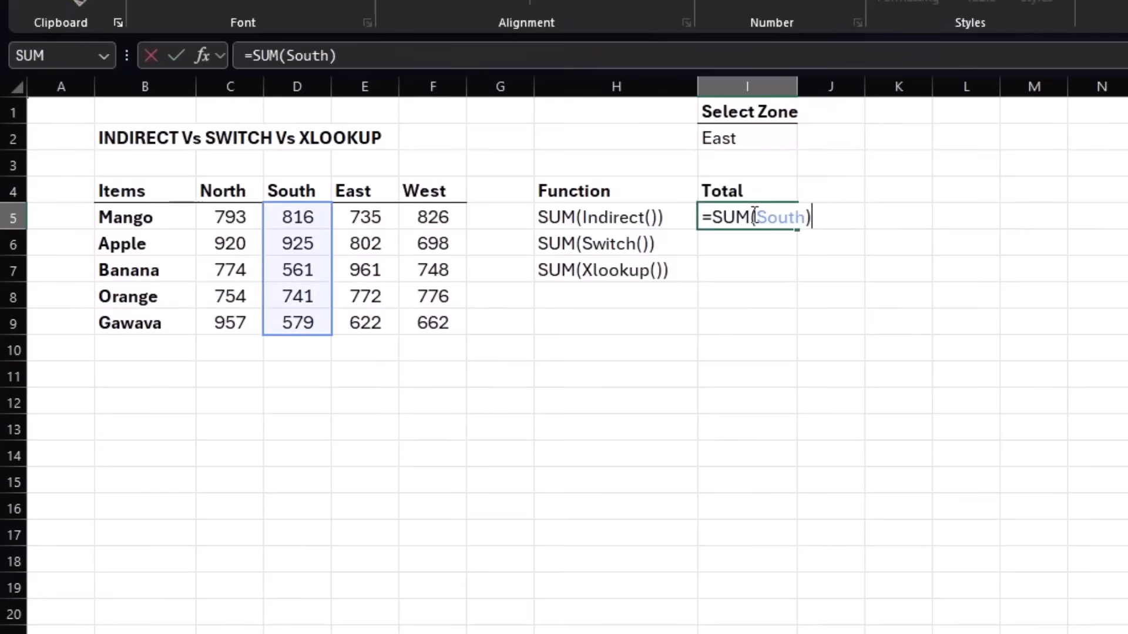
left_click(754, 216)
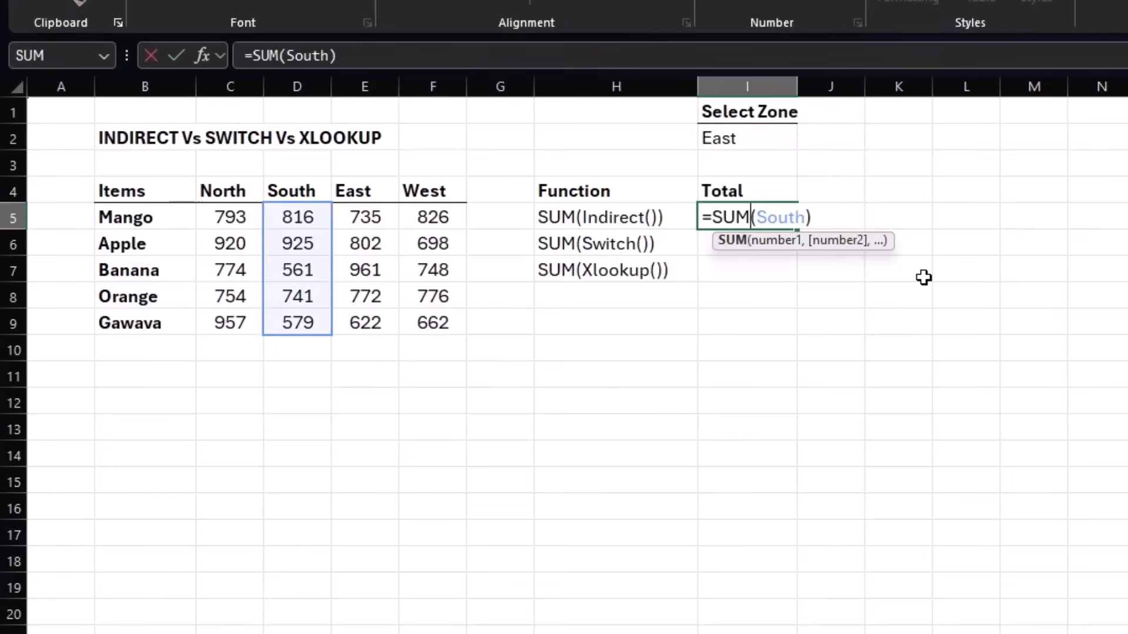
type("indirect(")
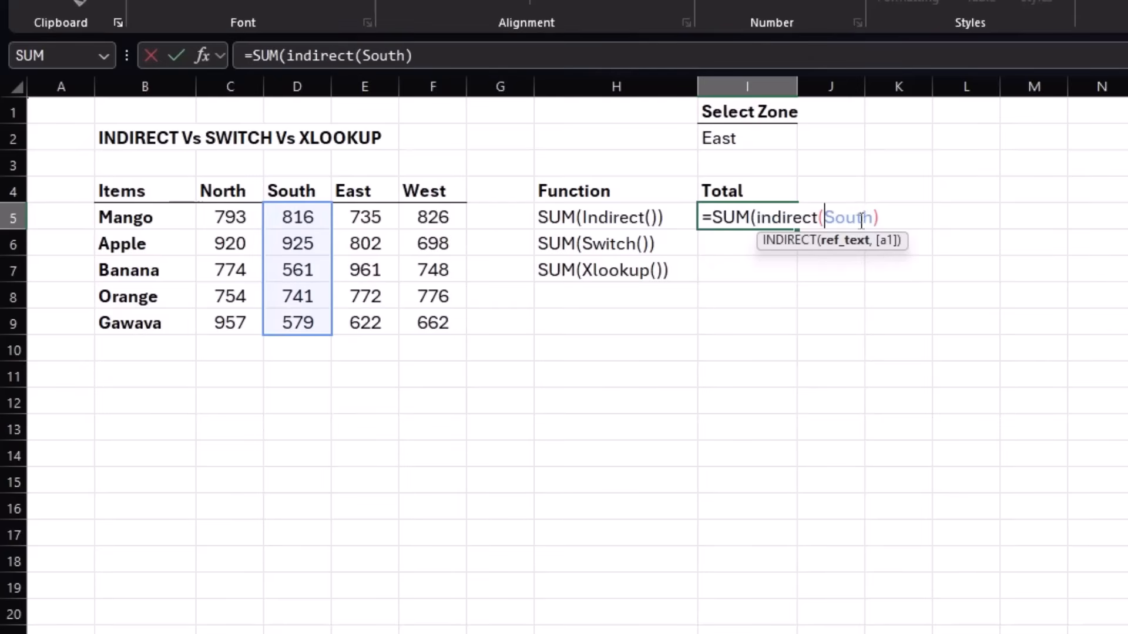
key("BackSpace")
key("BackSpace")
key("BackSpace")
key("BackSpace")
key("BackSpace")
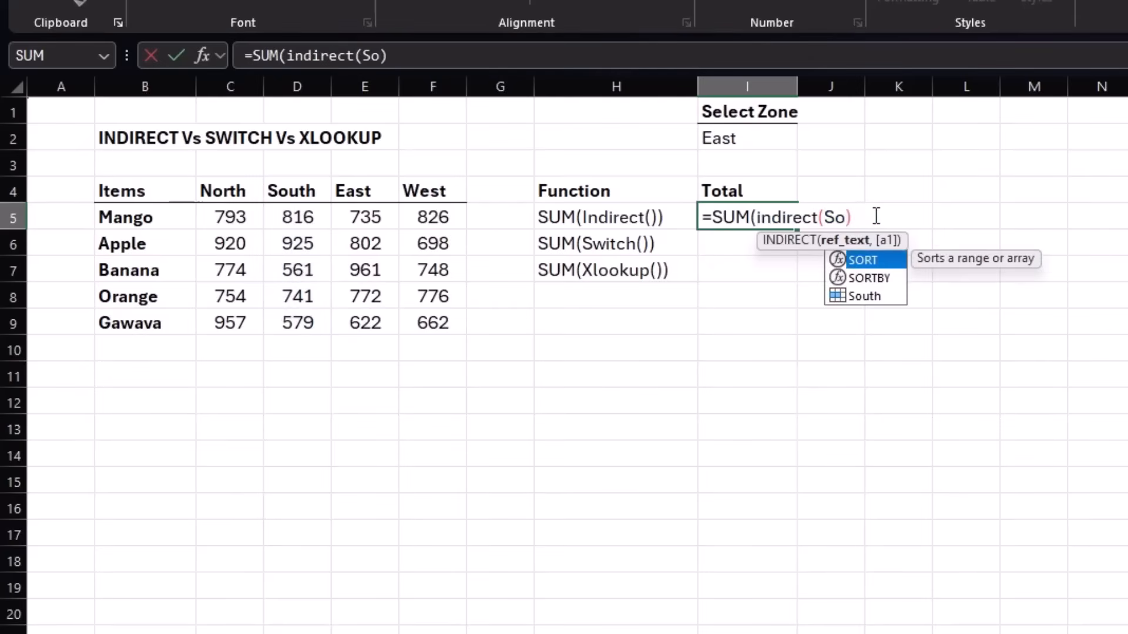
left_click(732, 138)
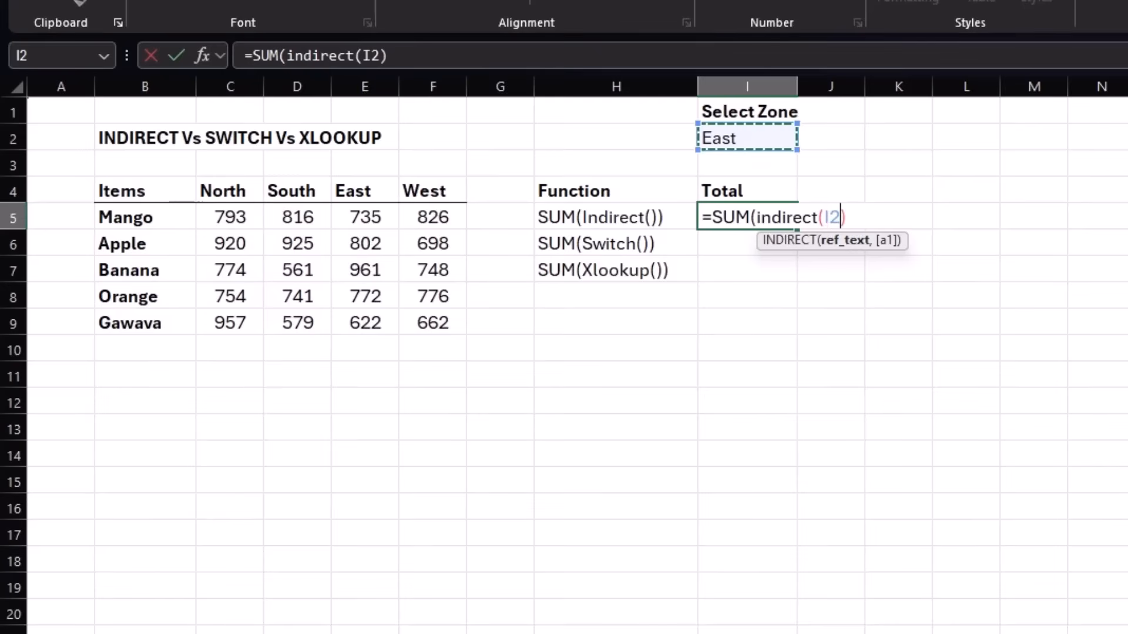
type(")")
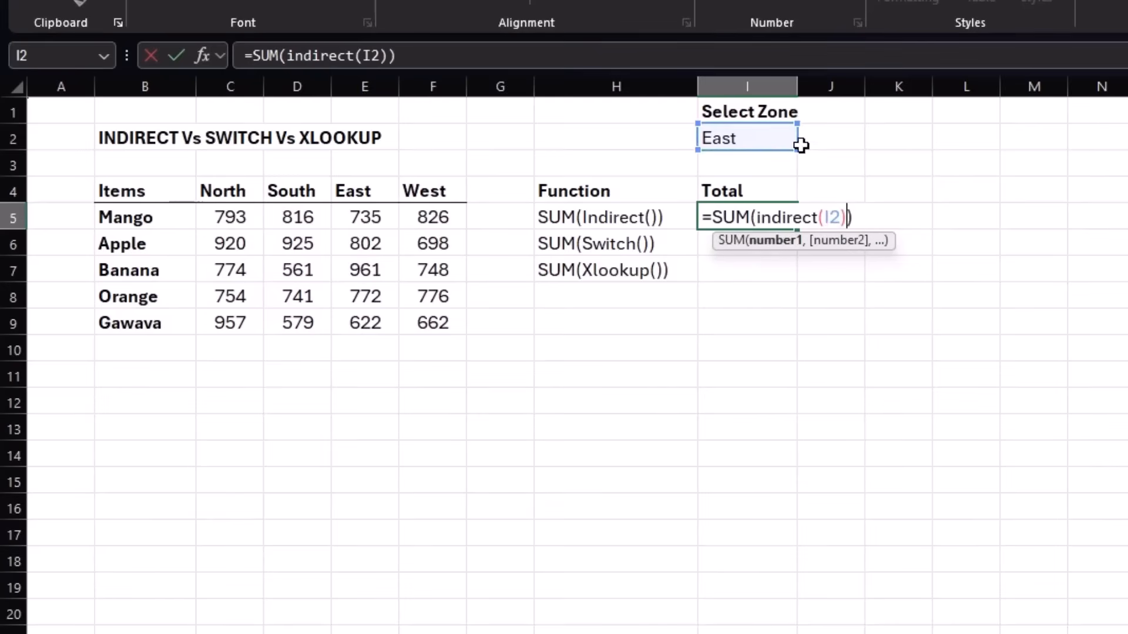
key("Return")
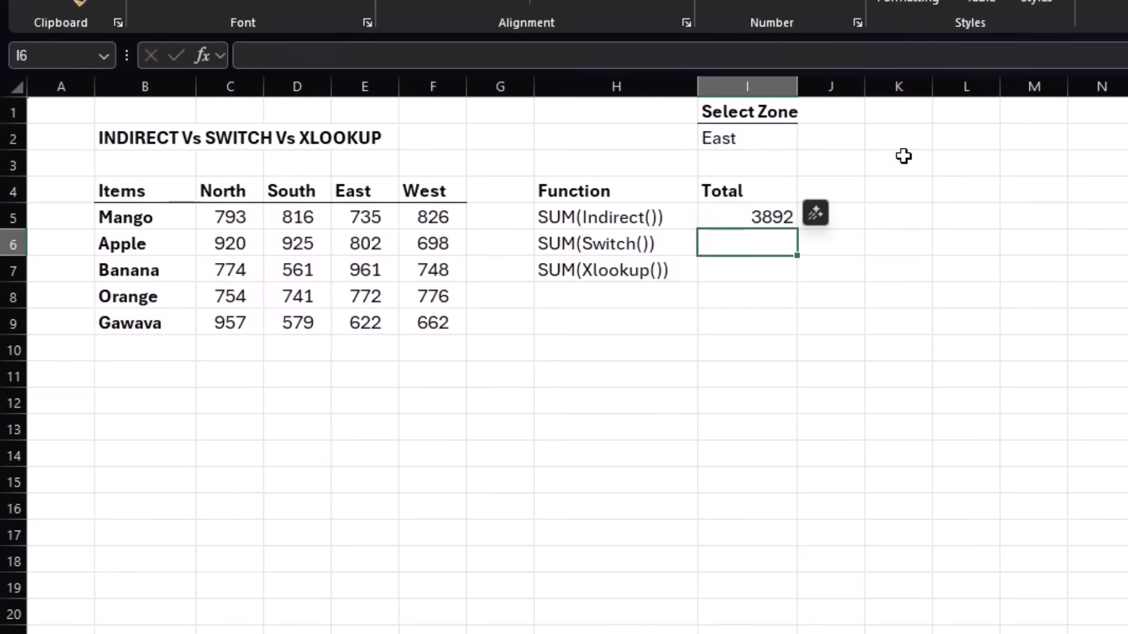
Set the Select Zone cell I2 to North to test the INDIRECT total.
left_click(781, 134)
left_click(807, 140)
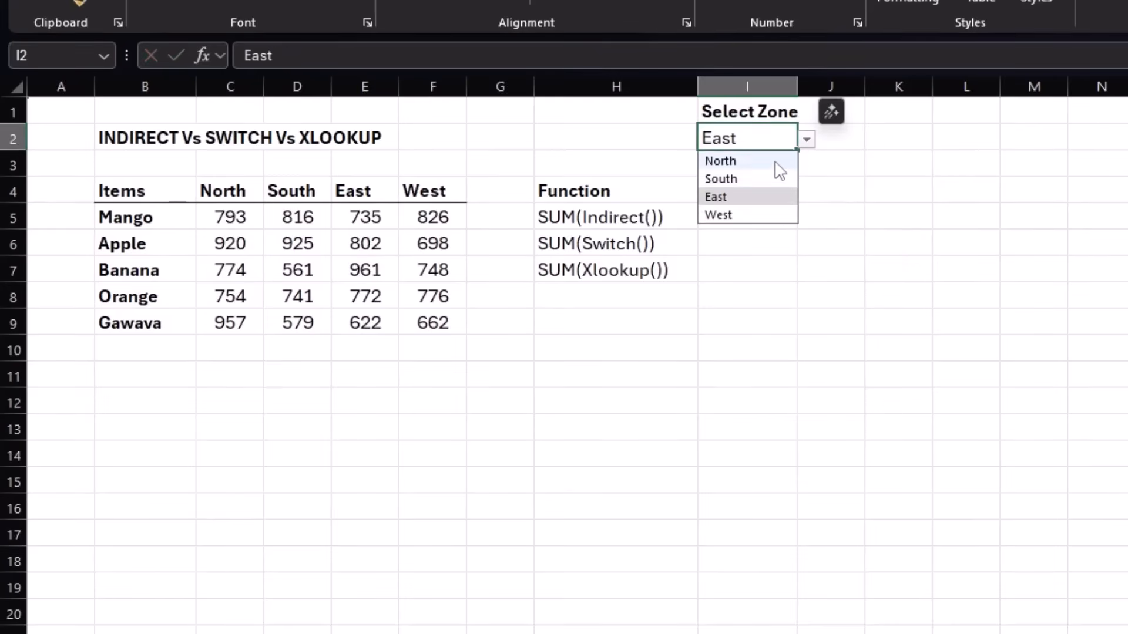
left_click(775, 163)
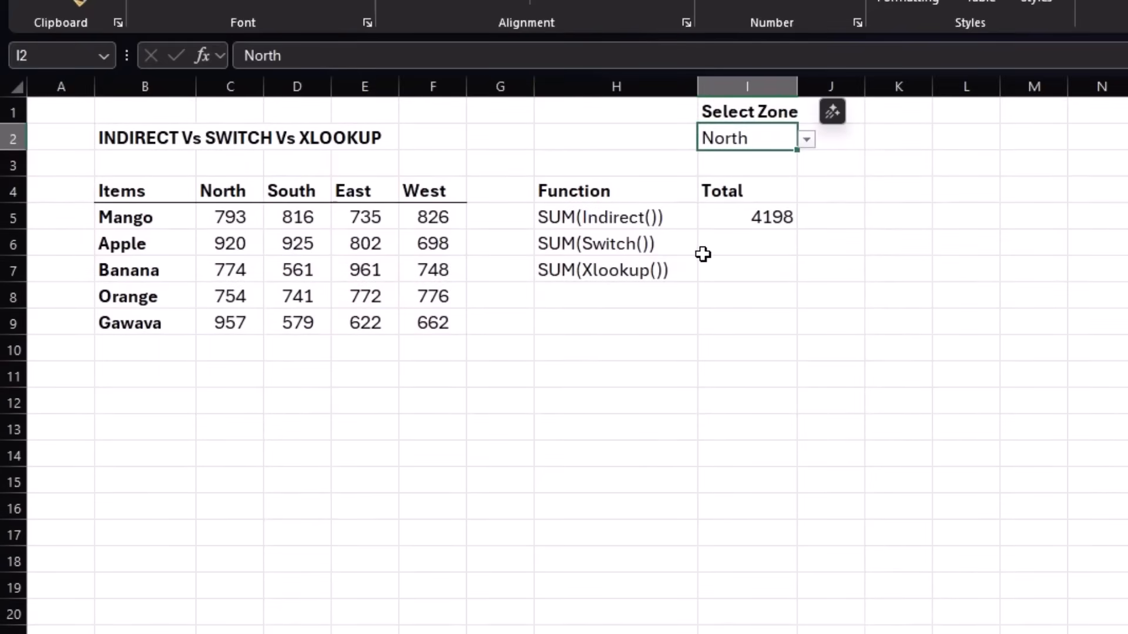
Start a SUM(SWITCH()) formula in cell I6 with the Select Zone cell I2 as the expression.
left_click(772, 243)
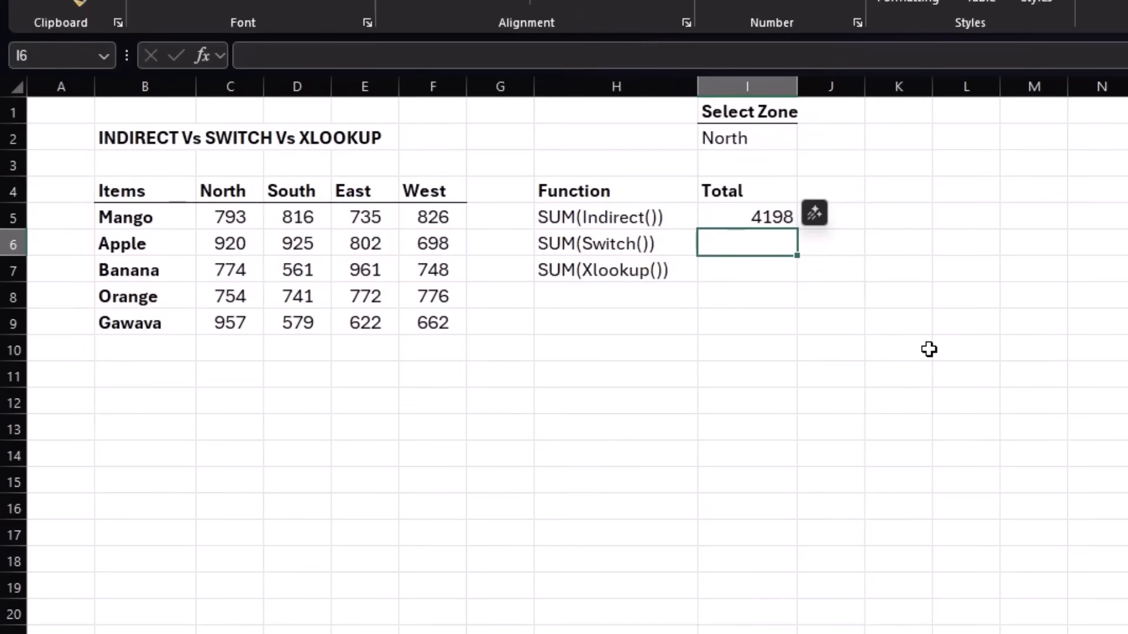
type("=sum")
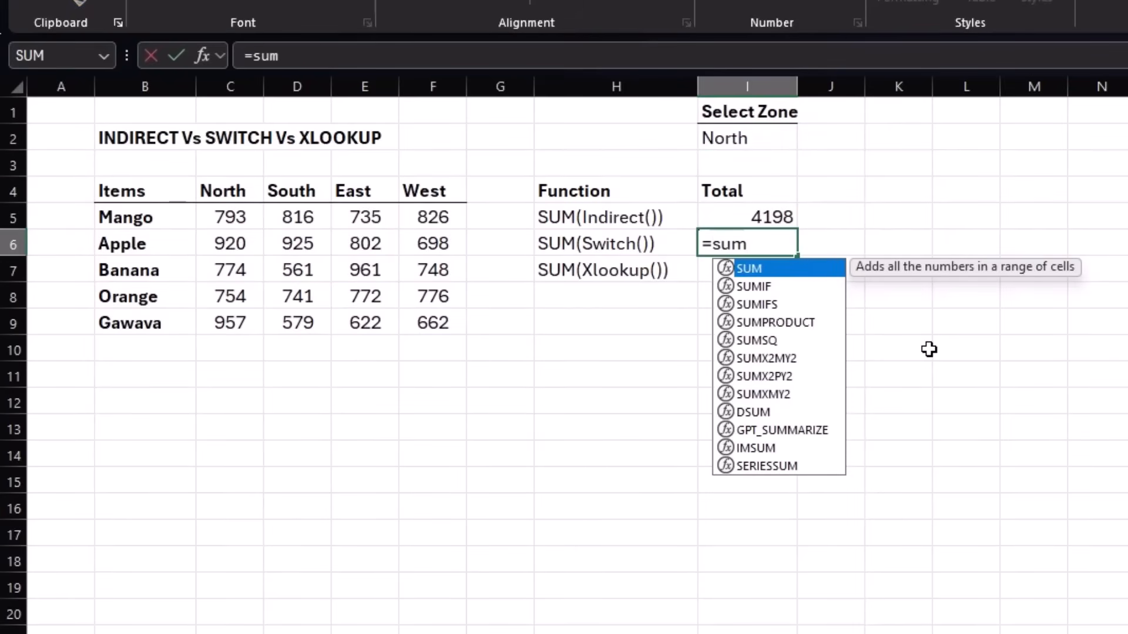
type("(sw")
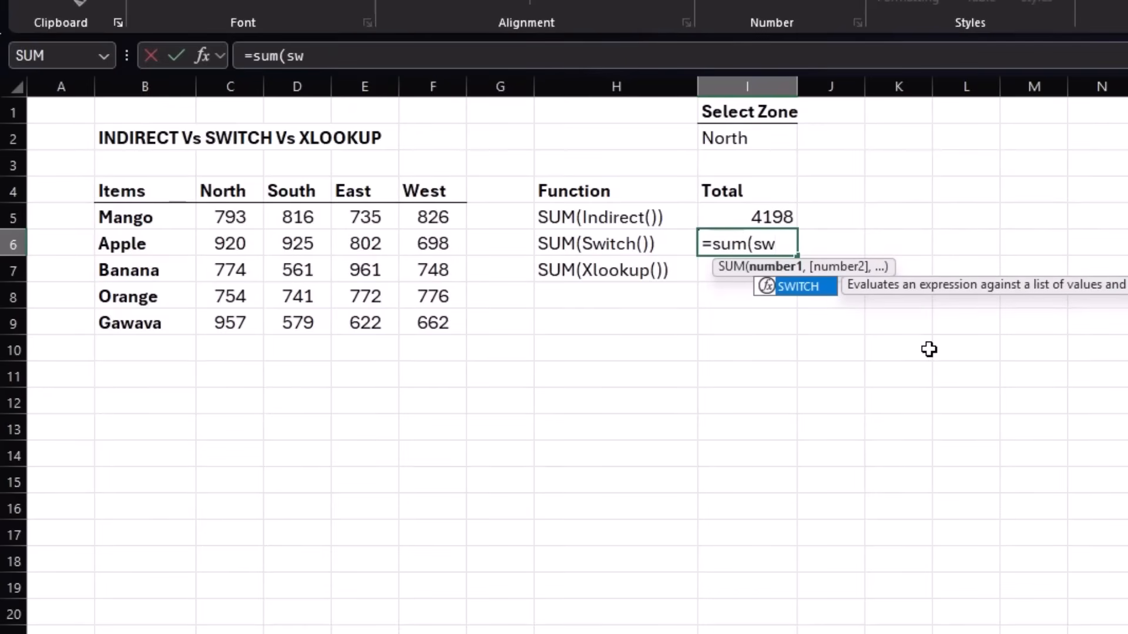
key("Tab")
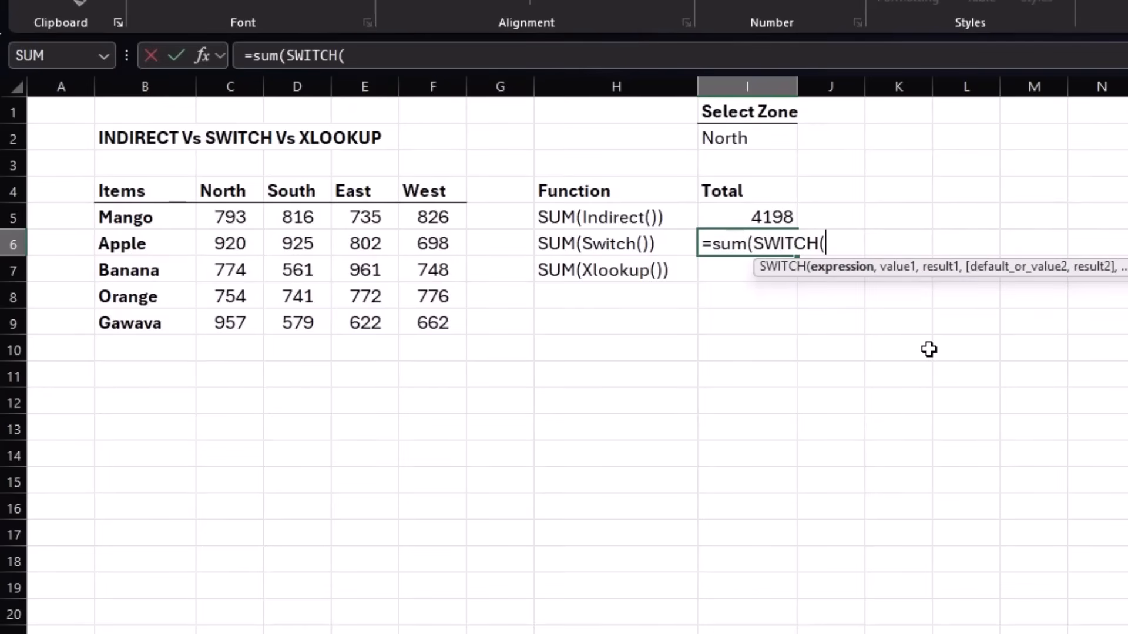
left_click(758, 142)
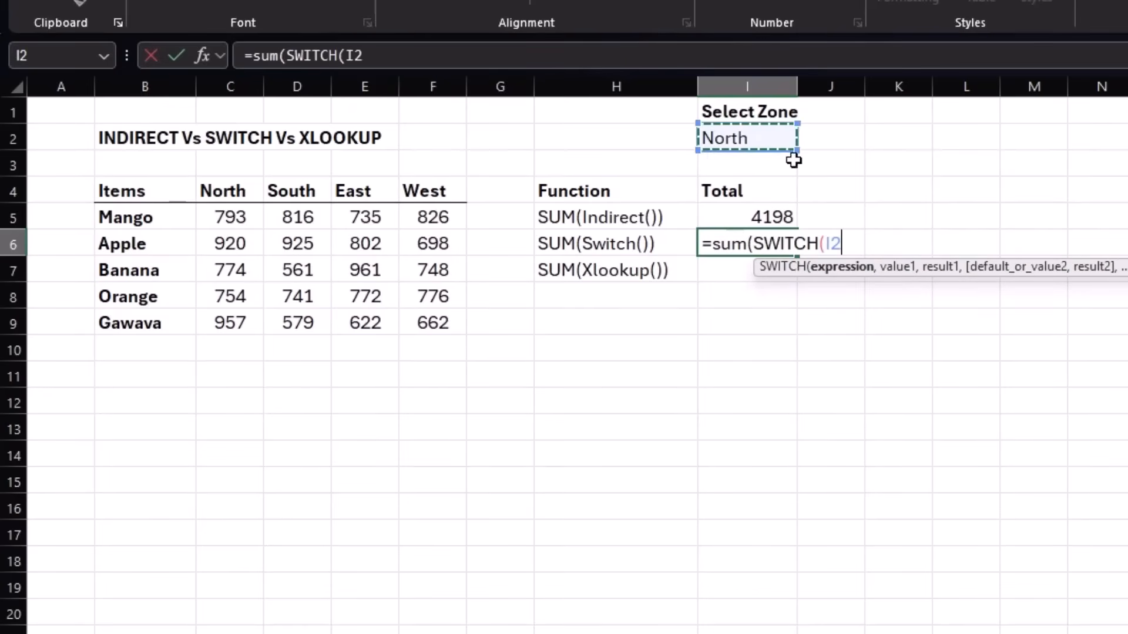
type(",")
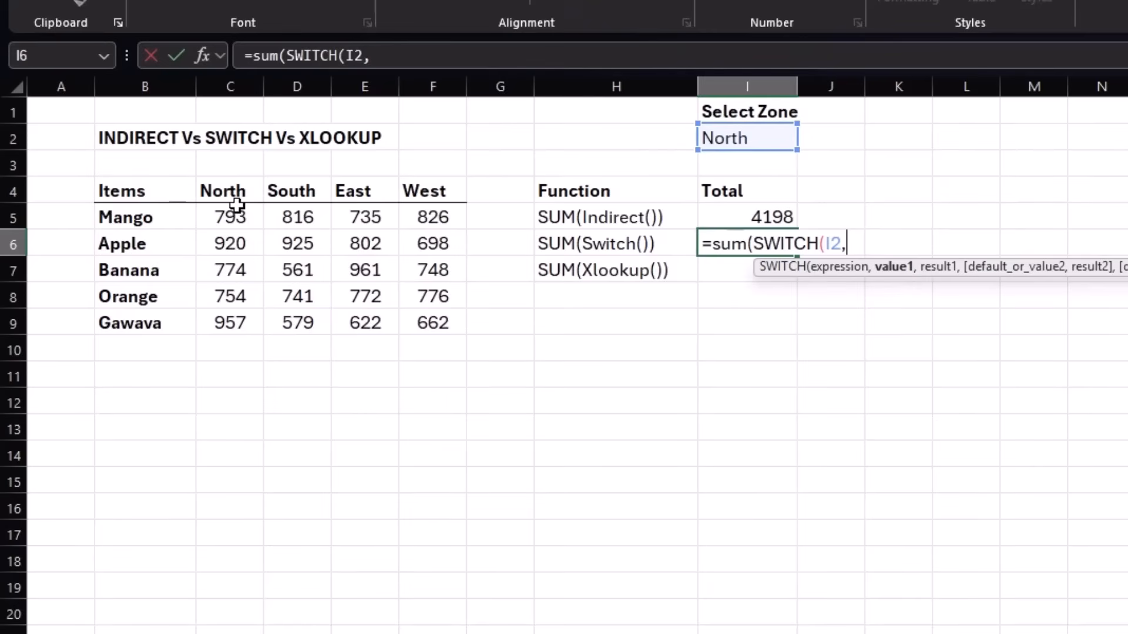
Add the SWITCH pairs for the first two zones: C4 with the range North, and D4 with the range South.
left_click(221, 191)
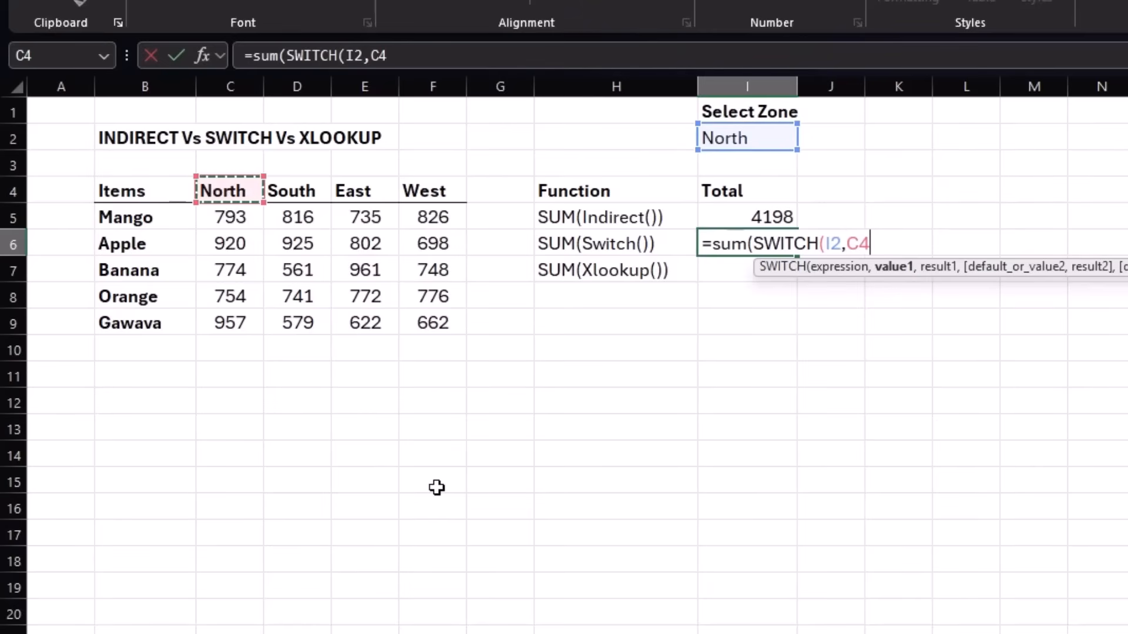
type(",")
left_click_drag(226, 214, 240, 322)
type(",North,")
left_click(301, 190)
type(",")
left_click_drag(305, 219, 302, 322)
type(",South,")
Add the pairs E4 with East and F4 with West, and enter the formula as =SUM(SWITCH(I2,C4,North,D4,South,E4,East,F4,West)).
left_click(354, 193)
type(",")
left_click_drag(371, 218, 366, 323)
type(",East,")
left_click(415, 192)
type(",")
left_click_drag(426, 216, 417, 319)
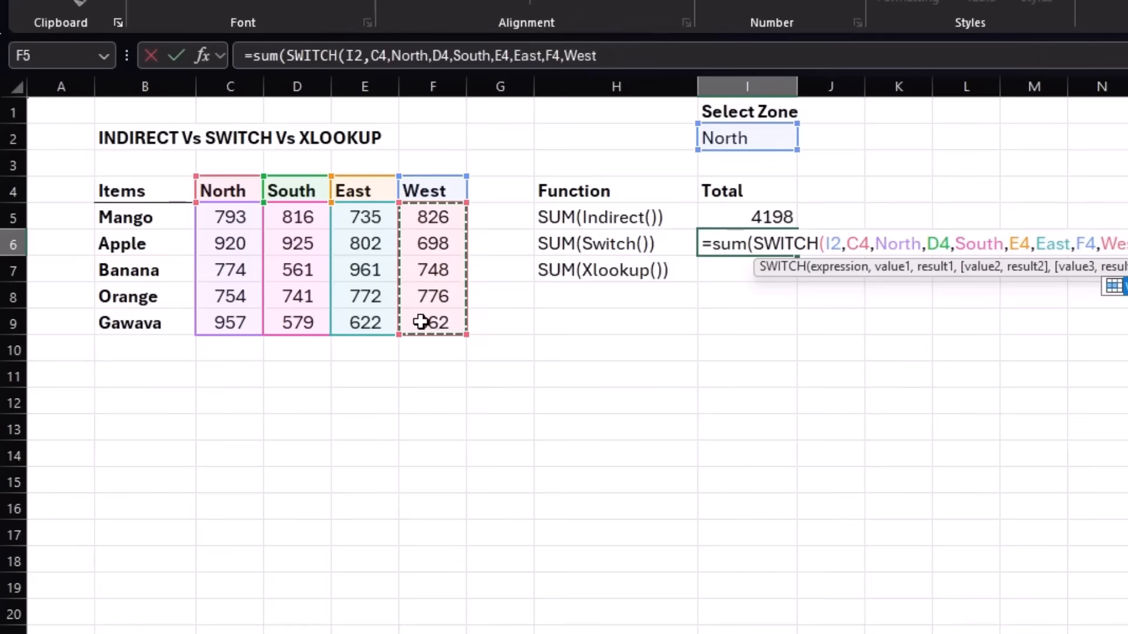
type(")")
key("Return")
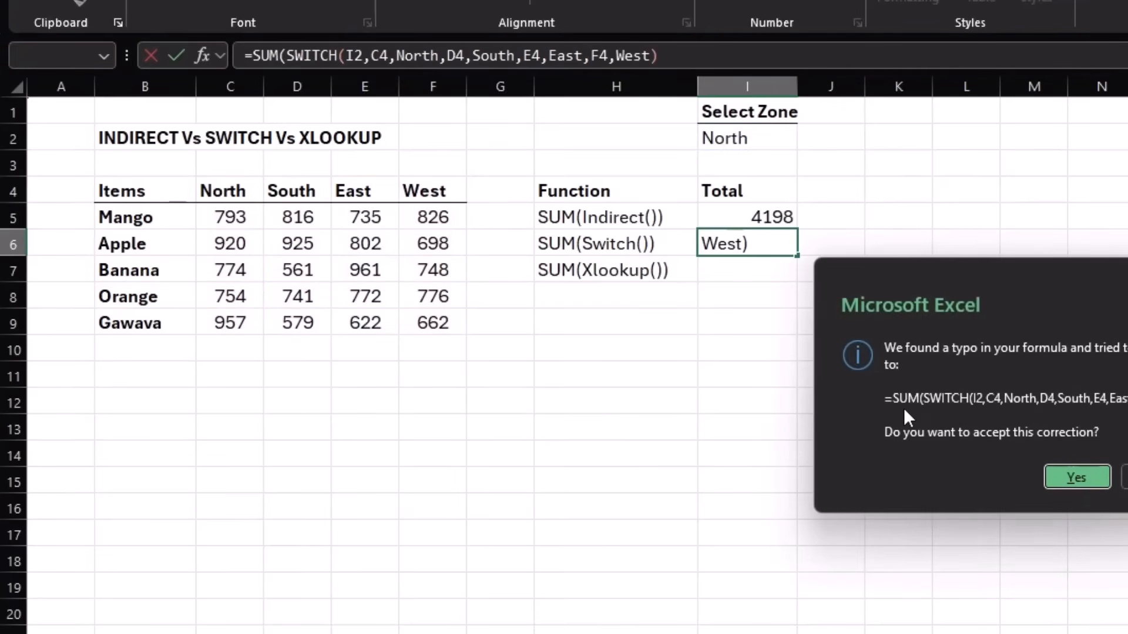
left_click(1077, 477)
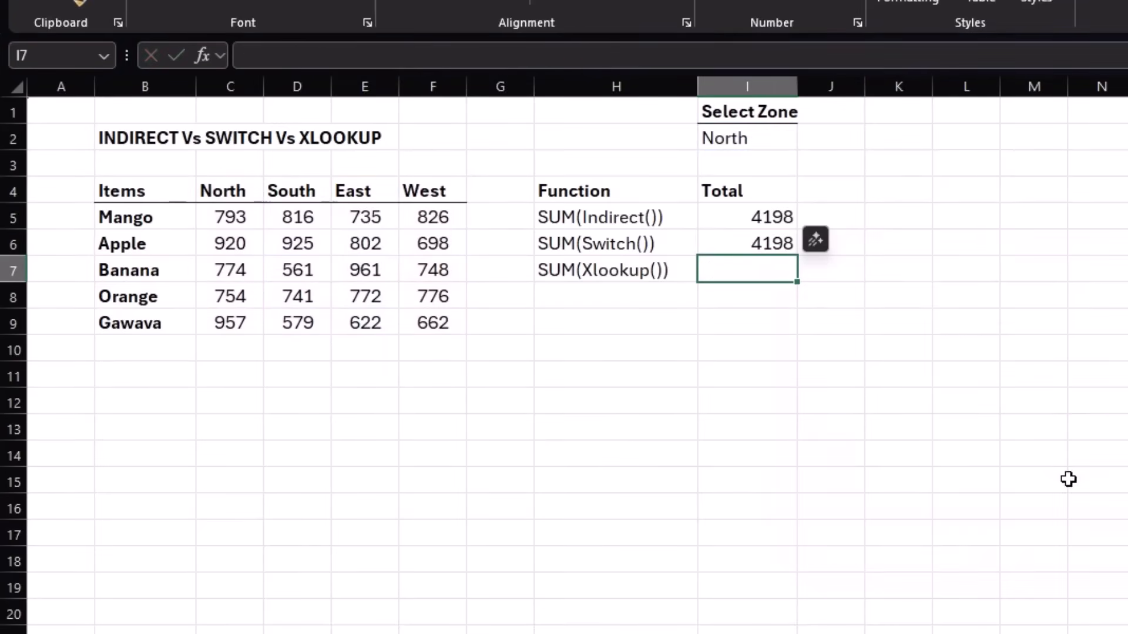
Compare the I5 and I6 formulas and test both totals by switching the zone in I2 to South and back to North.
left_click(738, 216)
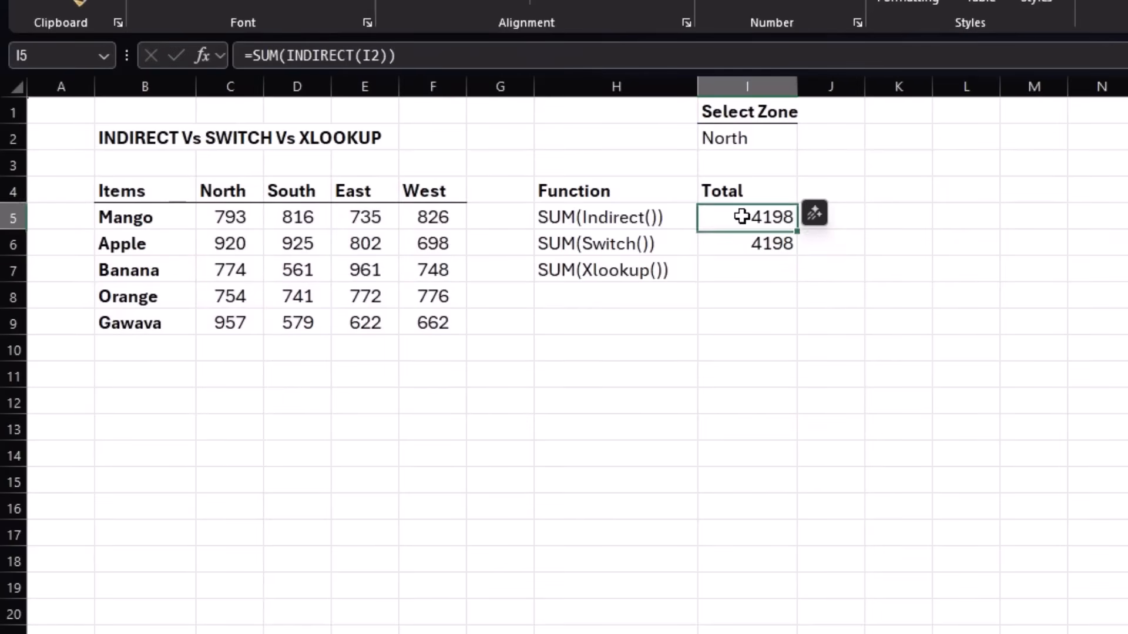
left_click(739, 242)
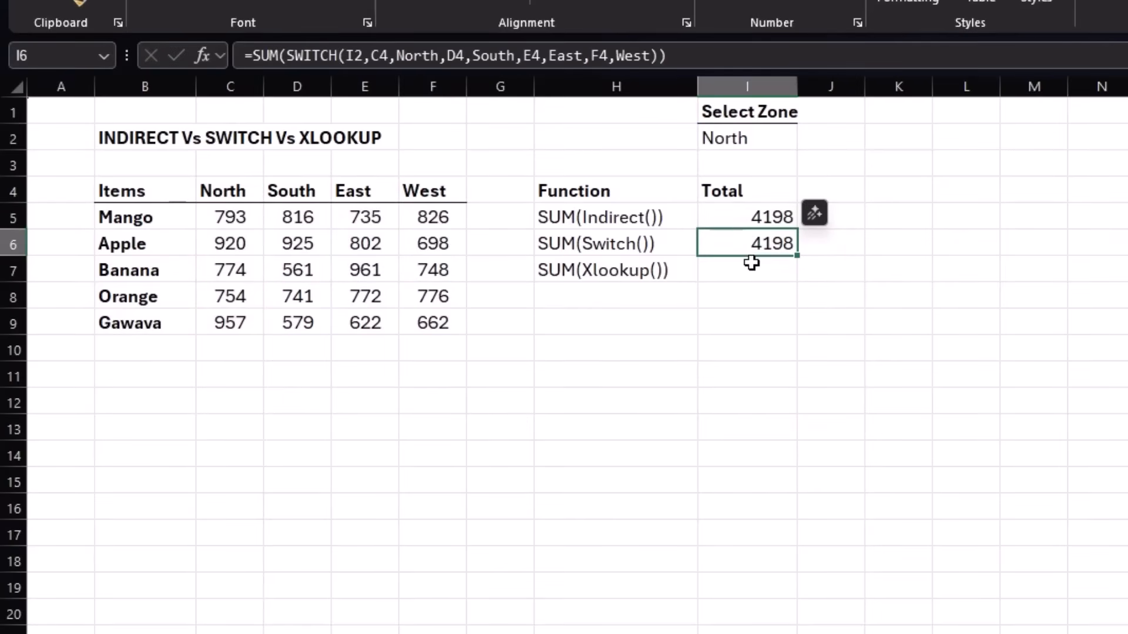
left_click(773, 137)
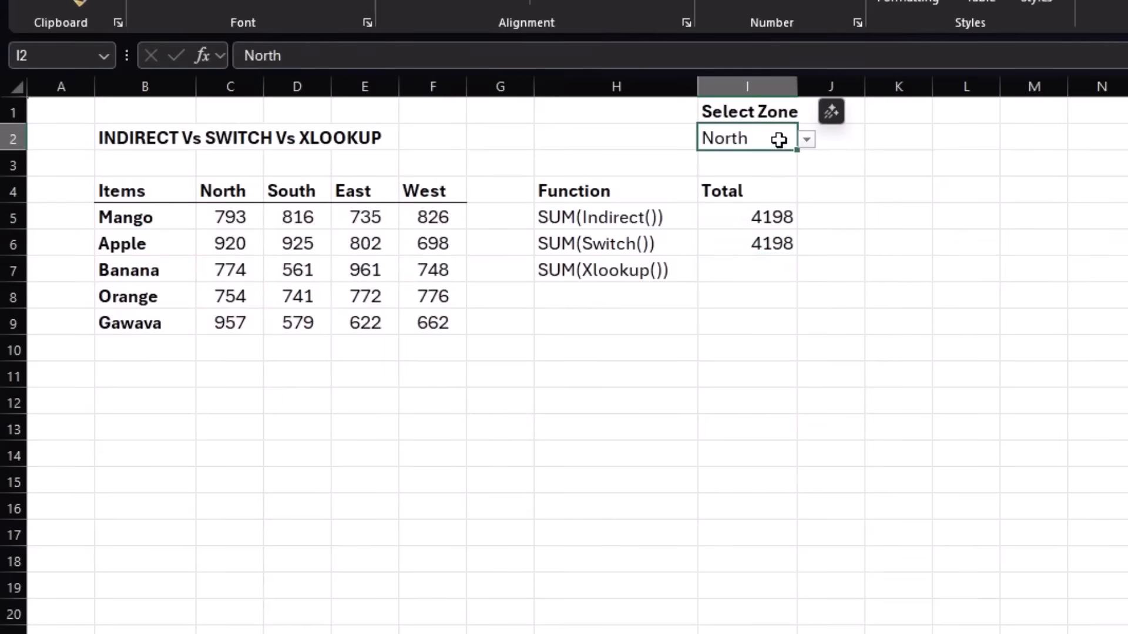
left_click(807, 140)
left_click(780, 179)
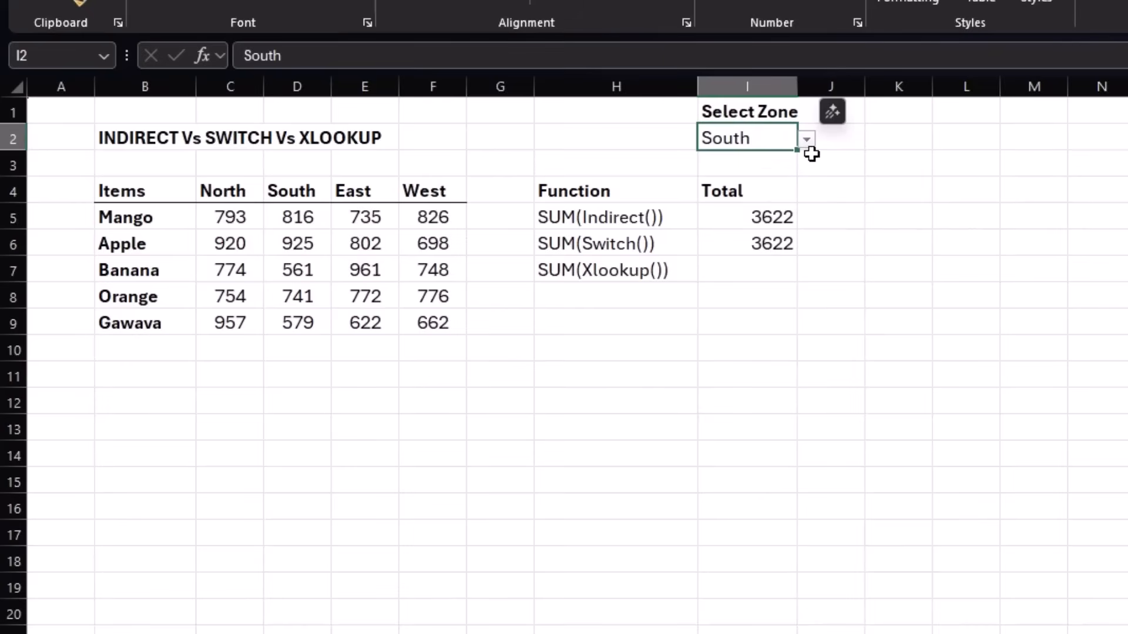
left_click(806, 141)
left_click(773, 160)
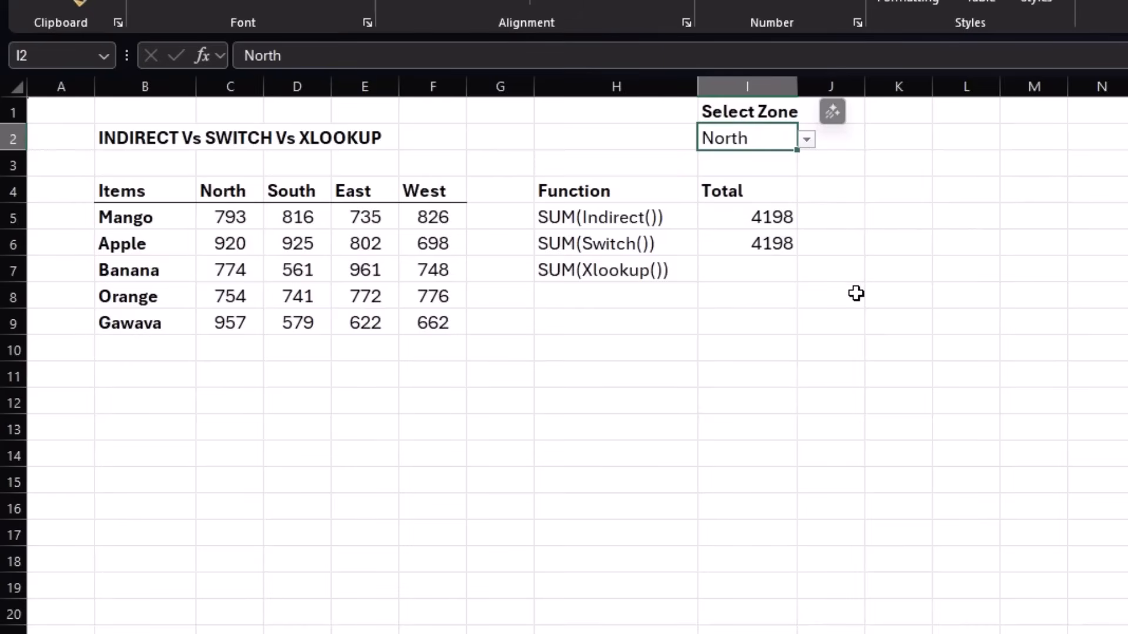
left_click(734, 218)
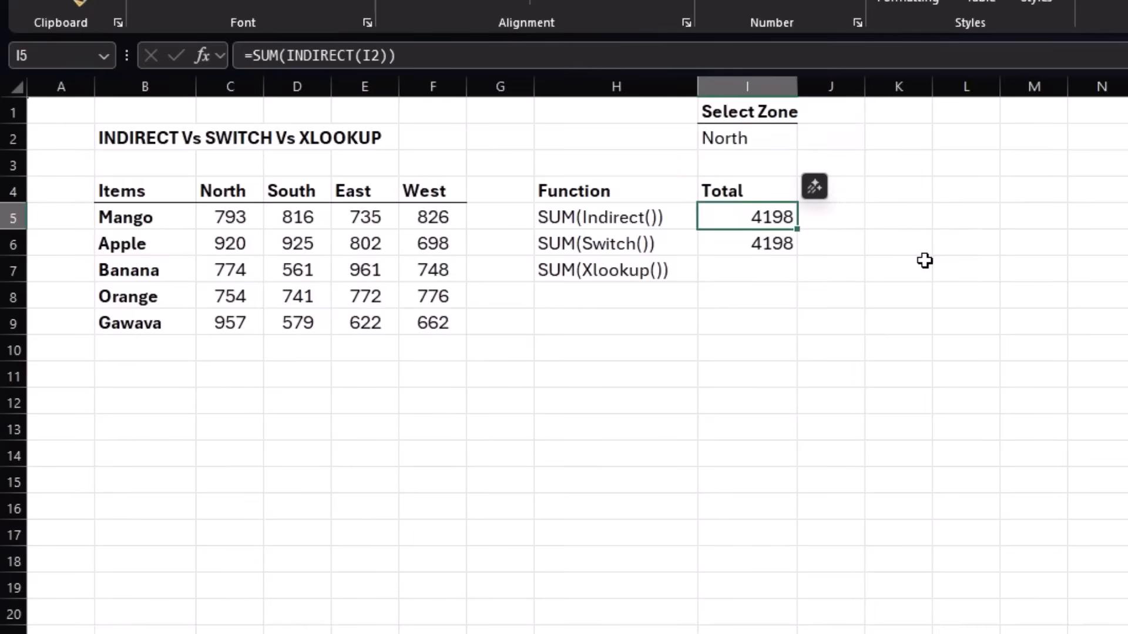
left_click(723, 248)
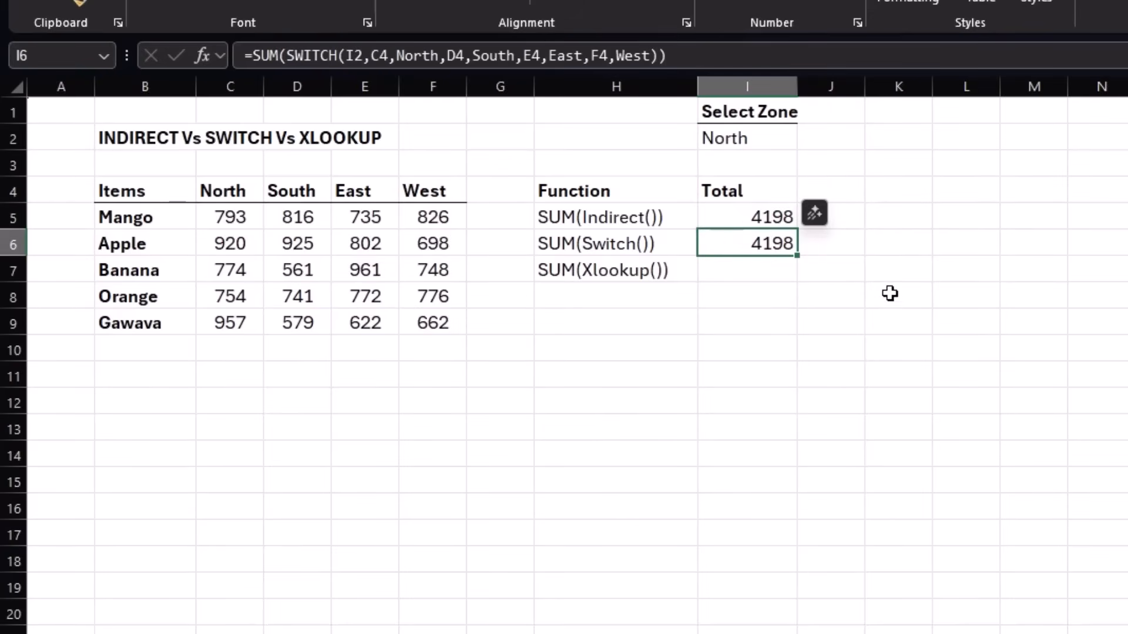
Start a SUM(XLOOKUP()) formula in cell I7 with the Select Zone cell I2 as the lookup value.
left_click(752, 271)
type("=sum")
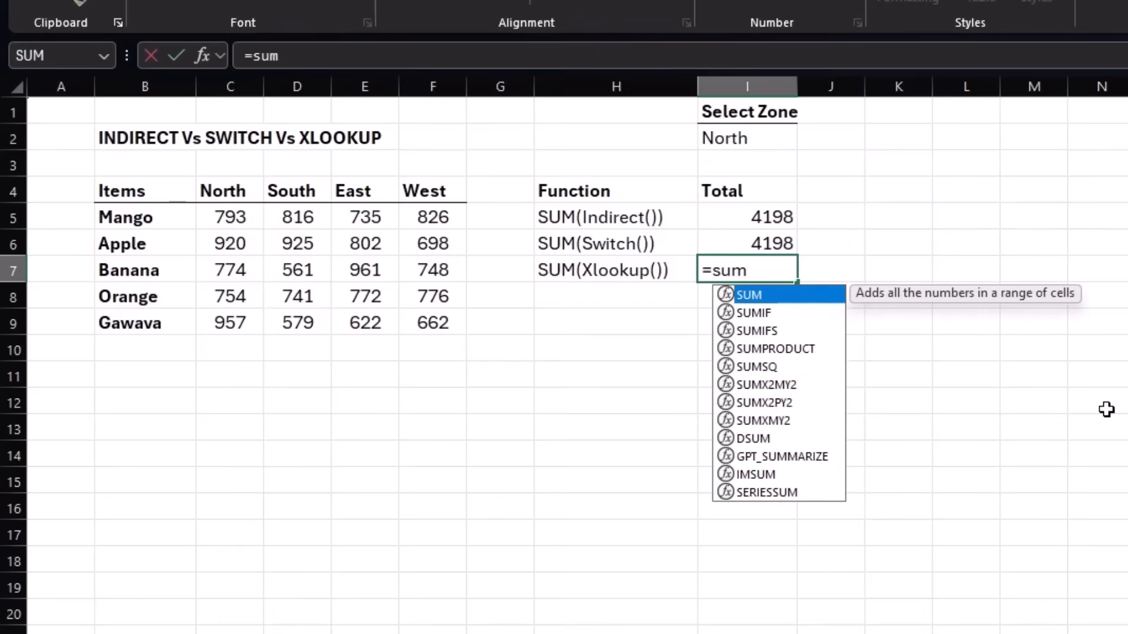
type("(xl")
key("Tab")
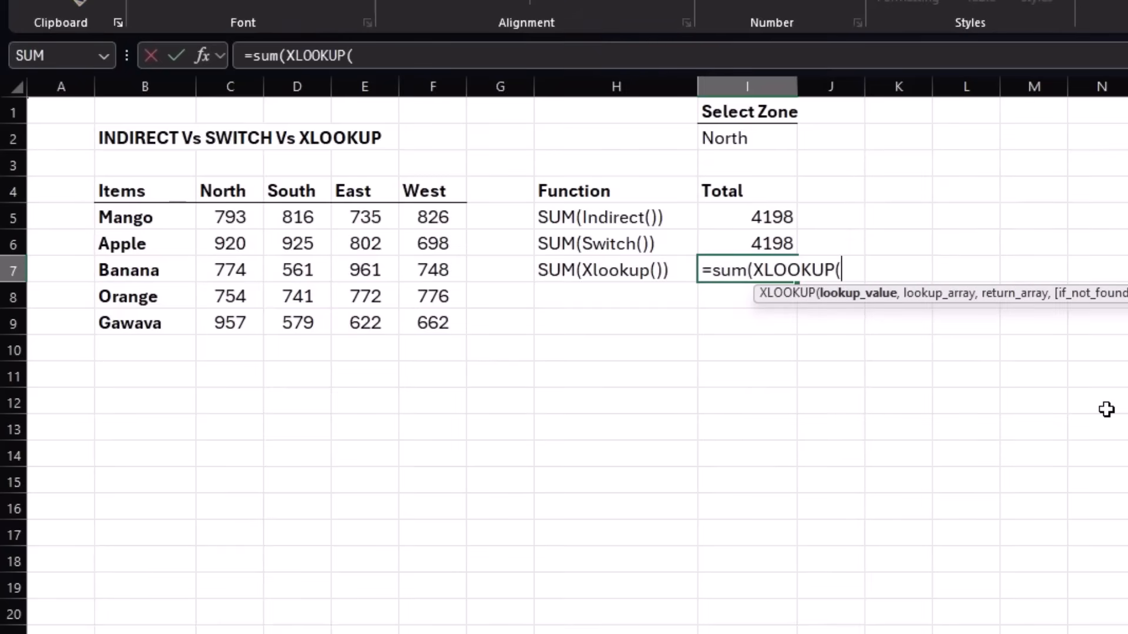
left_click(768, 136)
type(",")
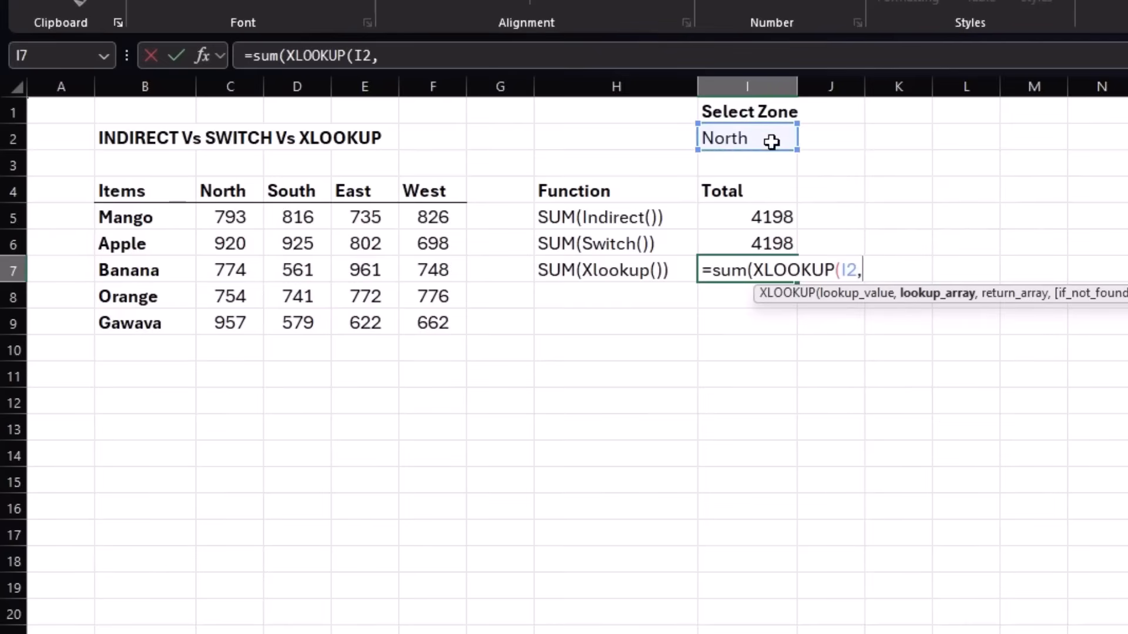
Complete the I7 formula with lookup array C4:F4 and return array C5:F9, entering it as =SUM(XLOOKUP(I2,C4:F4,C5:F9)).
left_click_drag(223, 188, 411, 189)
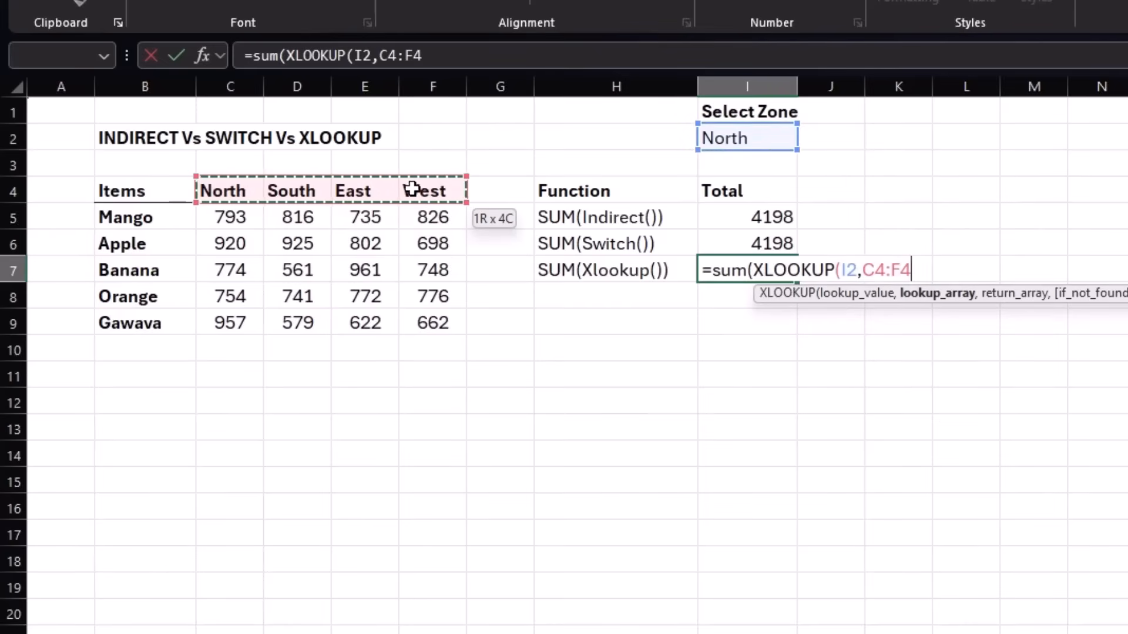
type(",")
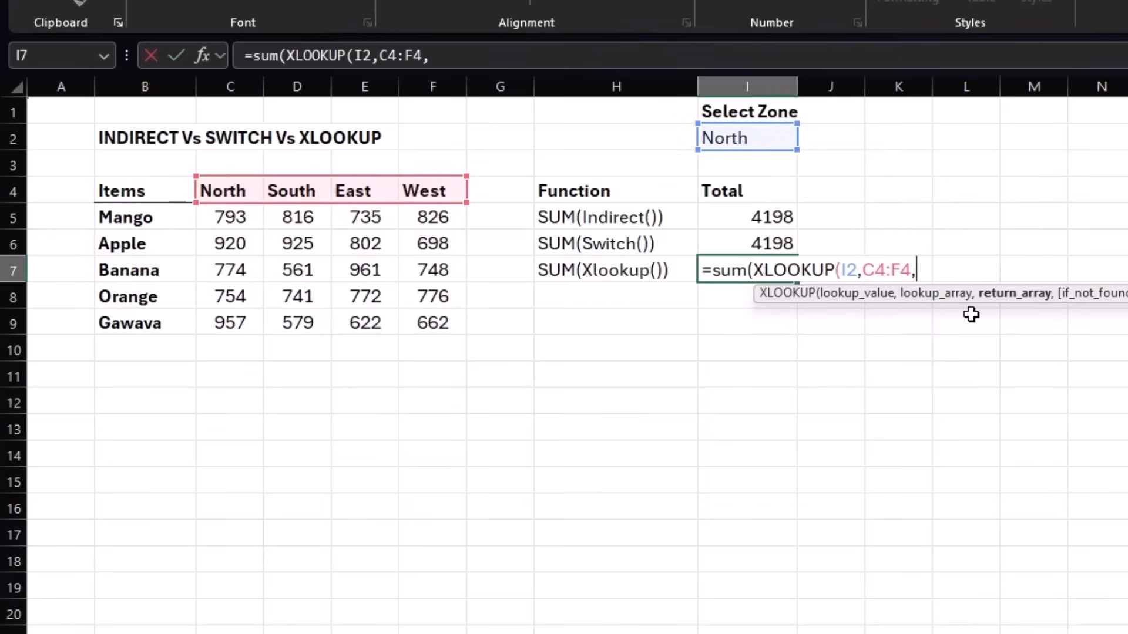
left_click_drag(229, 219, 429, 313)
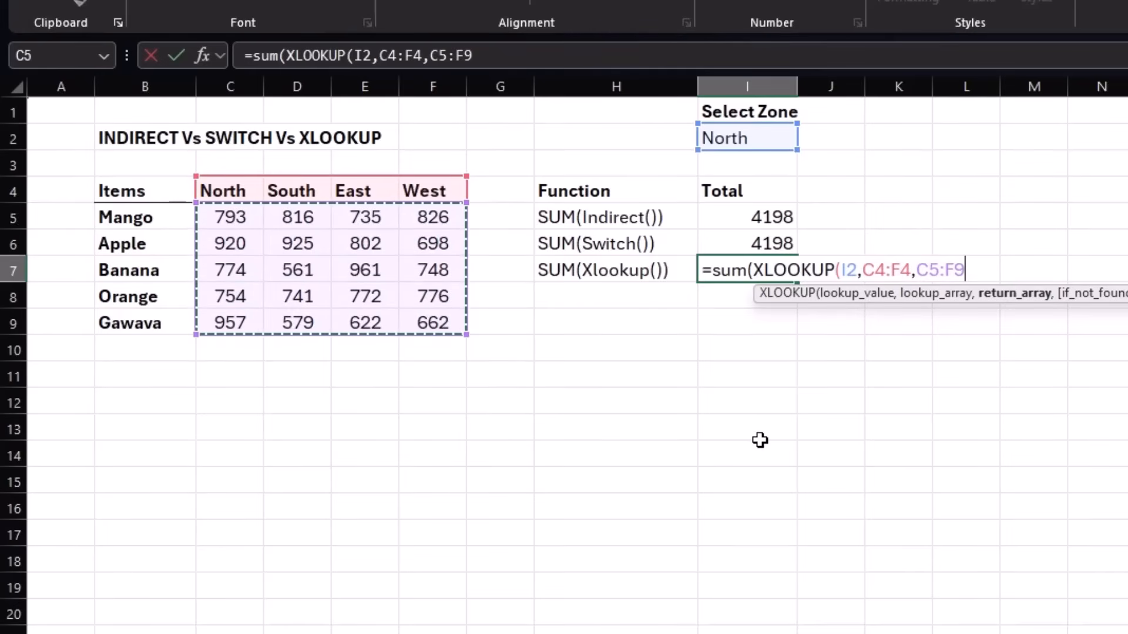
type(")")
key("Return")
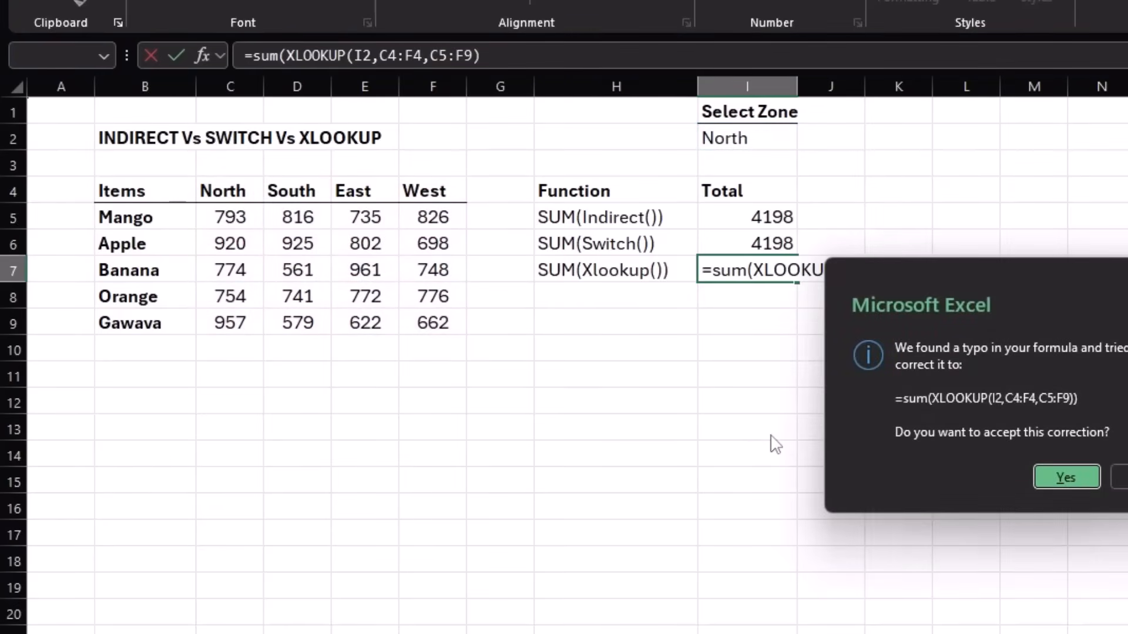
left_click(1048, 478)
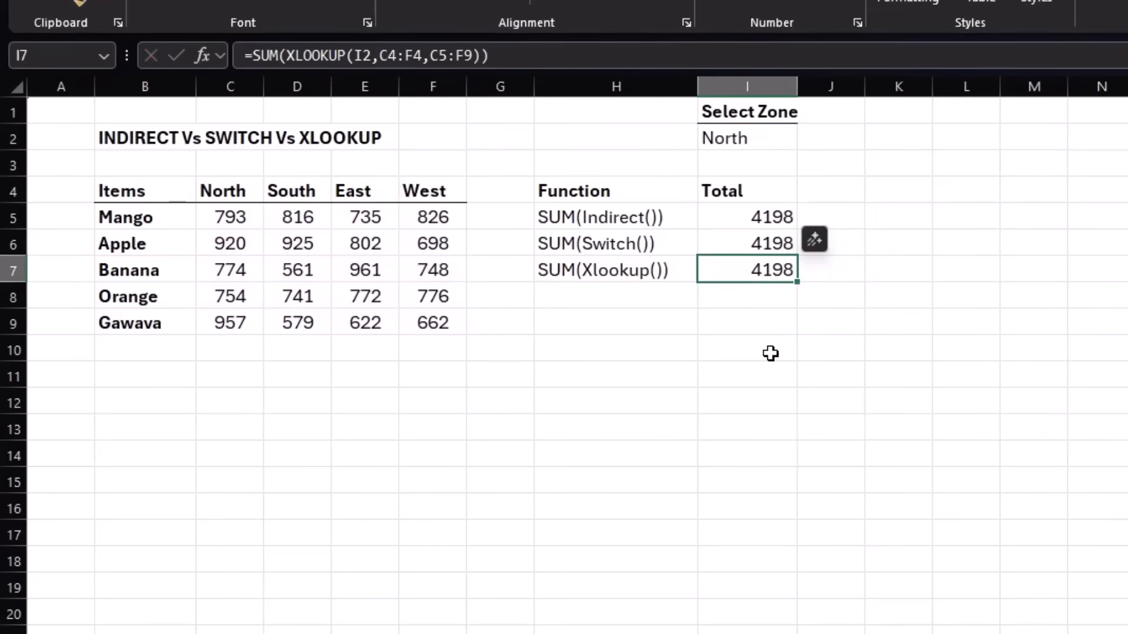
Test all three zone totals by switching the Select Zone cell I2 to South and back to North.
left_click(757, 139)
left_click(806, 140)
left_click(761, 179)
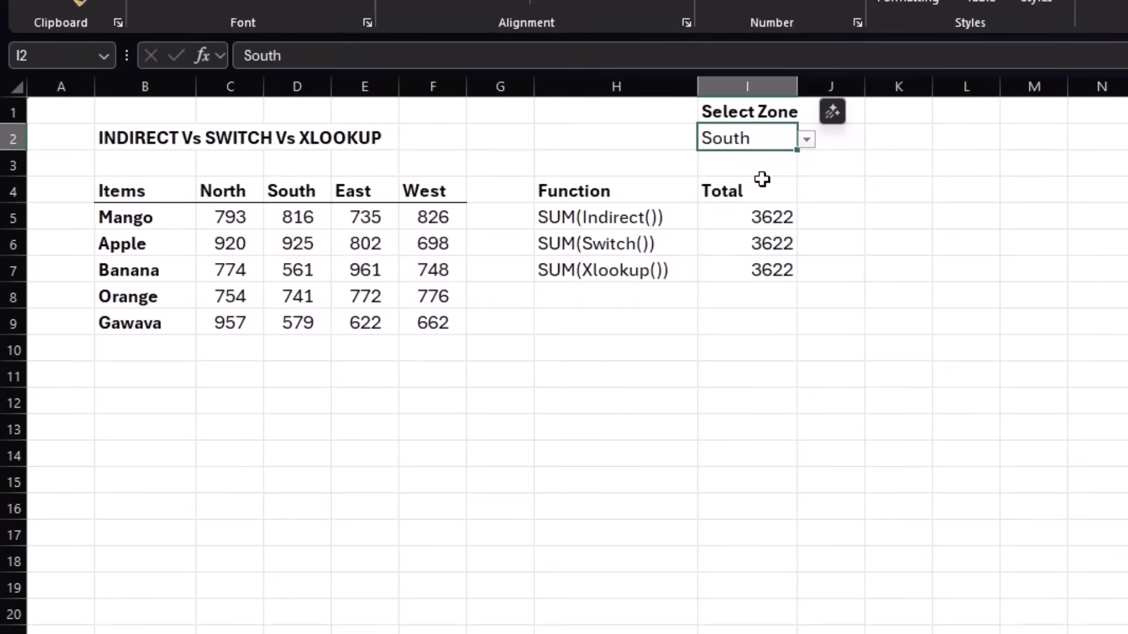
left_click(807, 139)
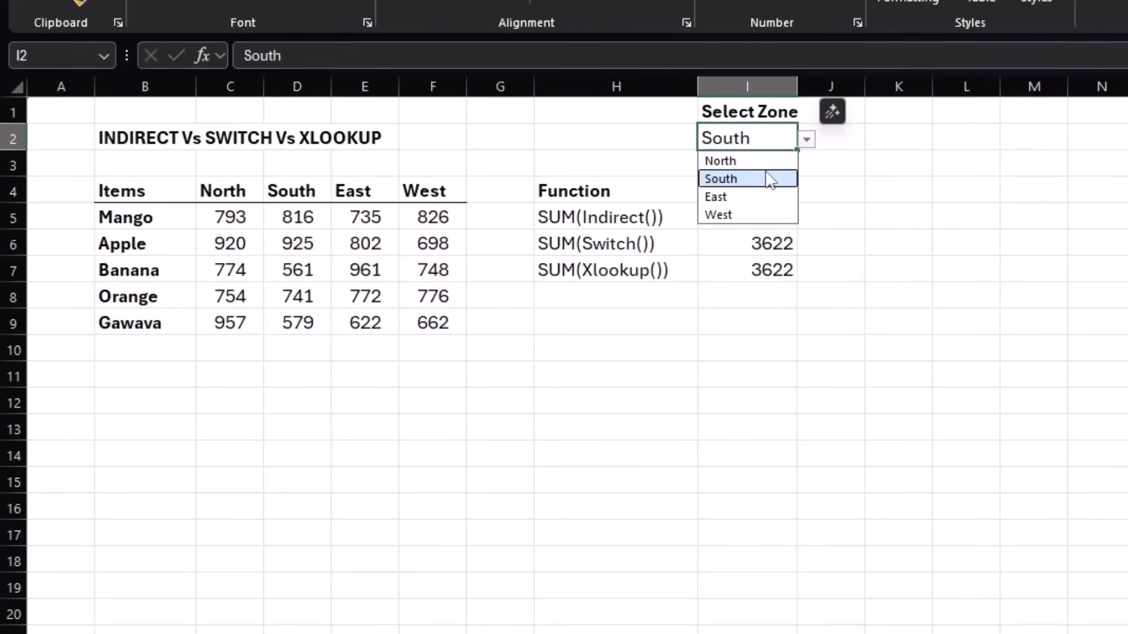
left_click(761, 161)
left_click(768, 323)
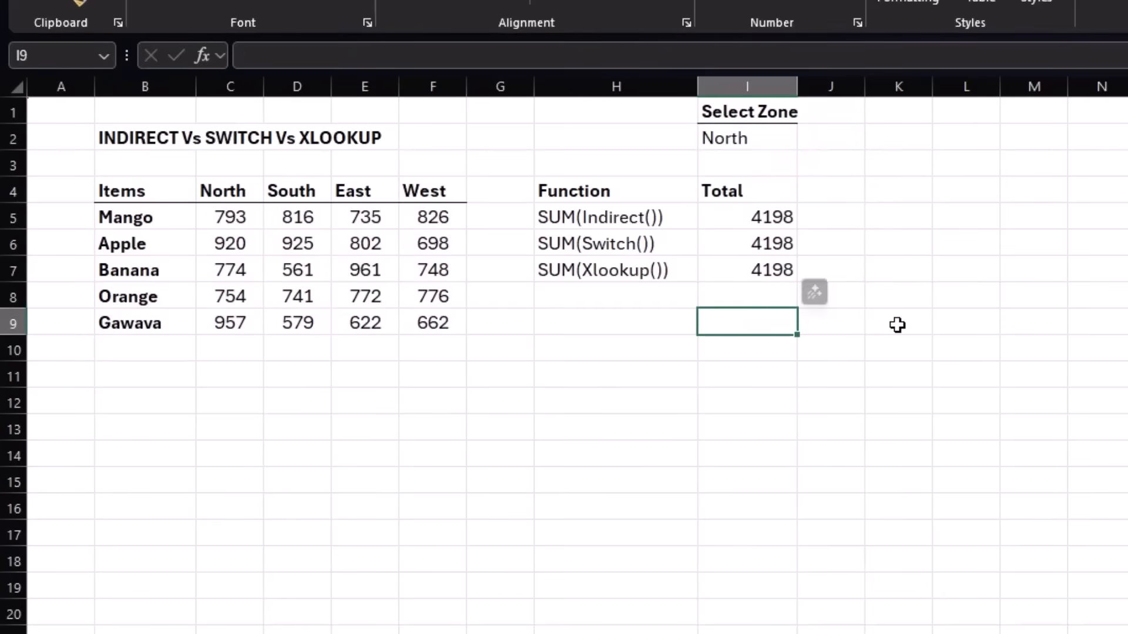